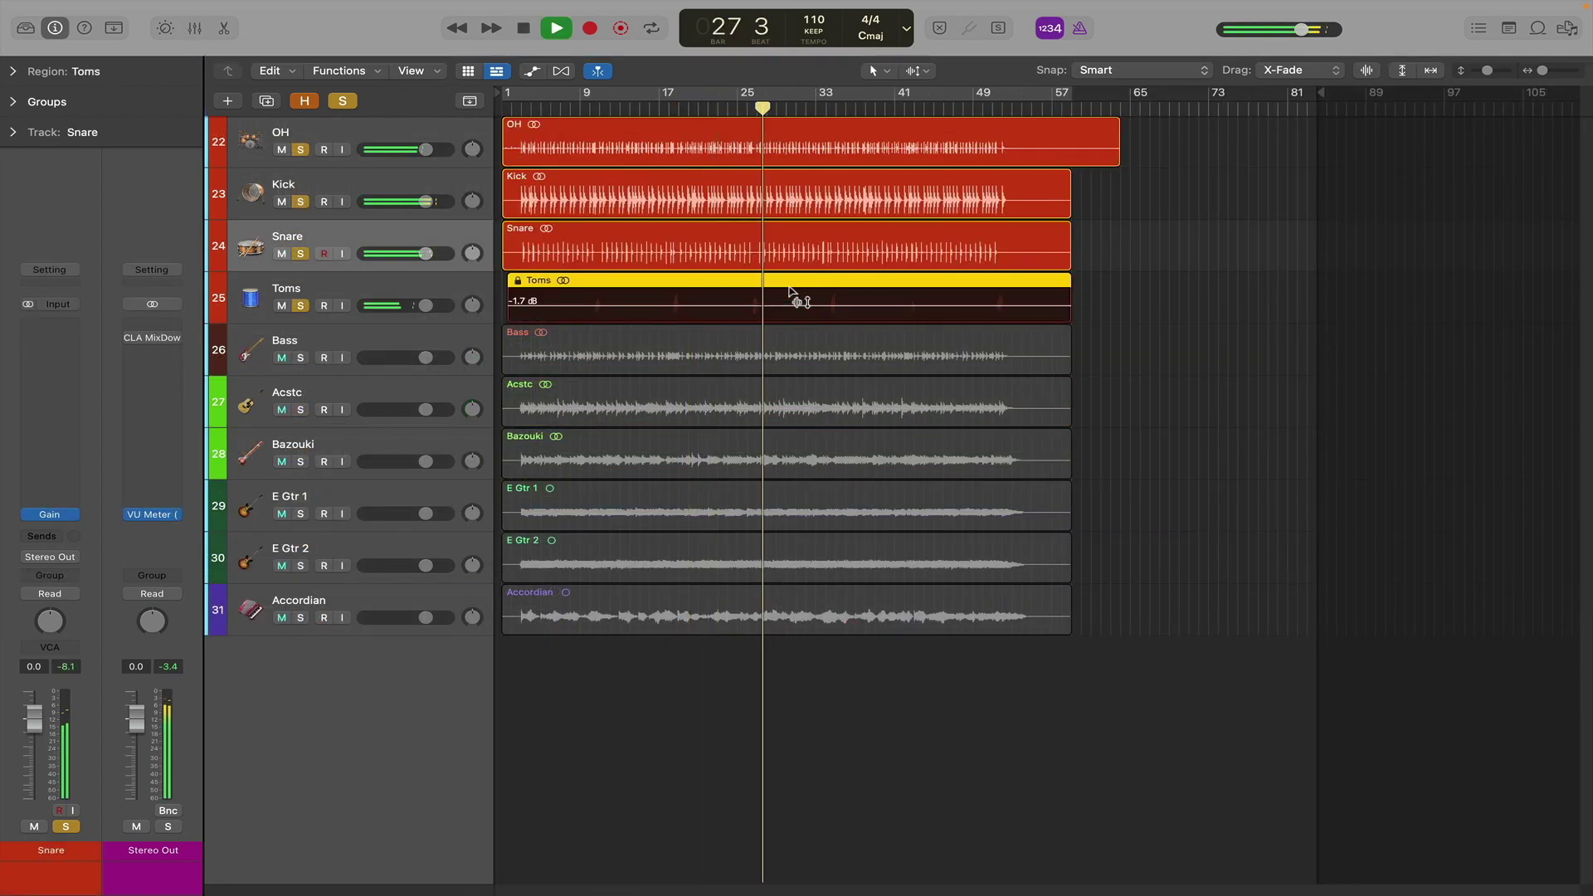
Review the region gain values of the Bass, Acstc, Bazouki, E Gtr 1, E Gtr 2 and Accordian regions.
left_click(792, 362)
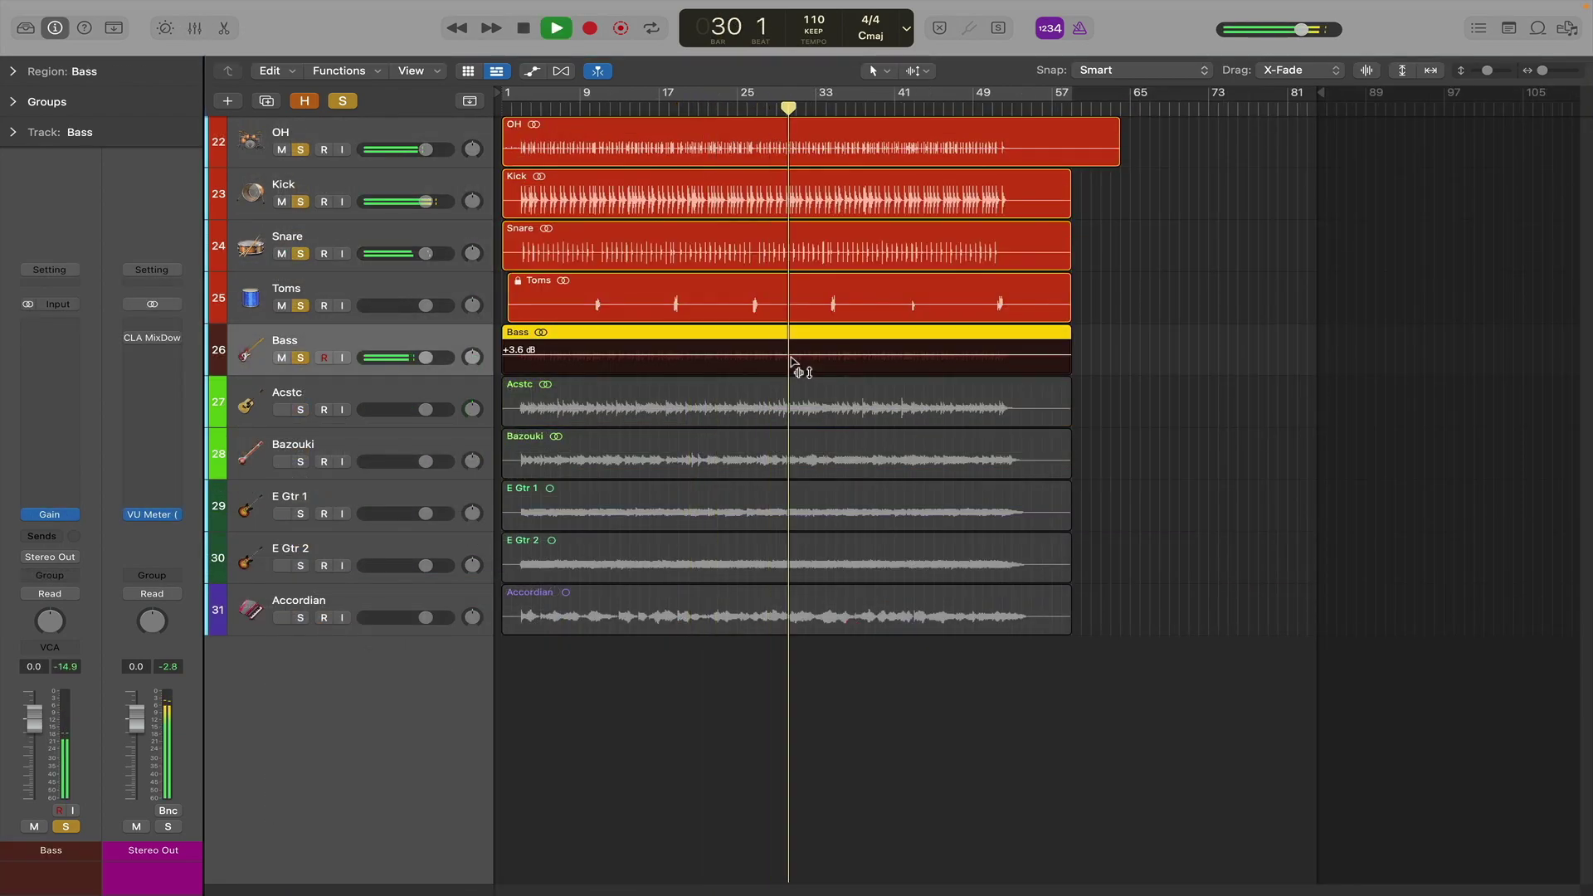
left_click(757, 409)
left_click(770, 463)
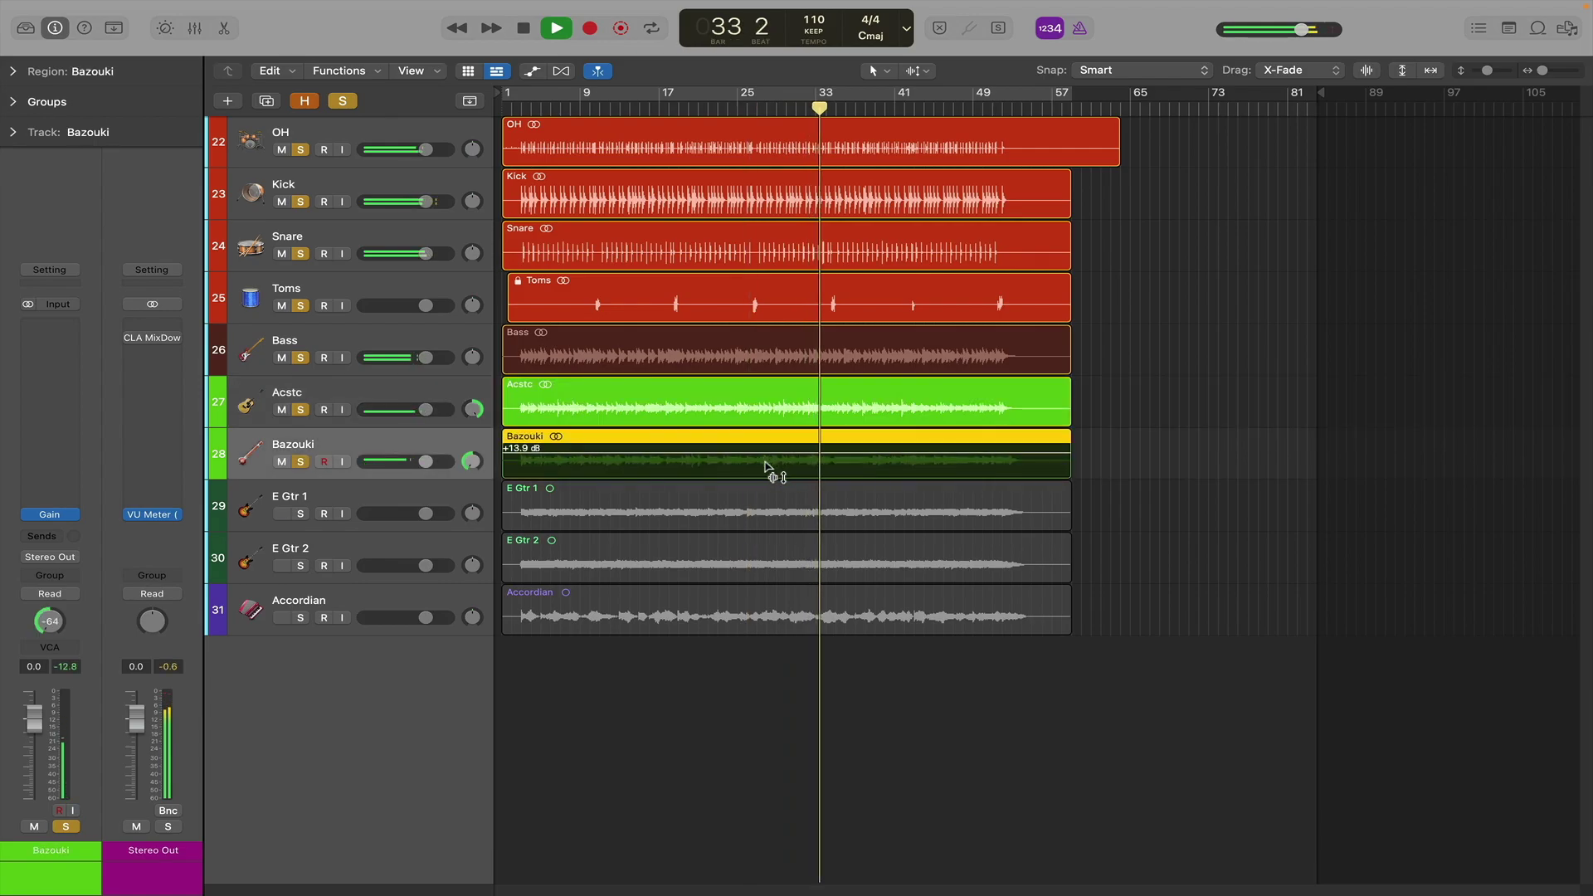
left_click(737, 516)
left_click(655, 569)
left_click(744, 619)
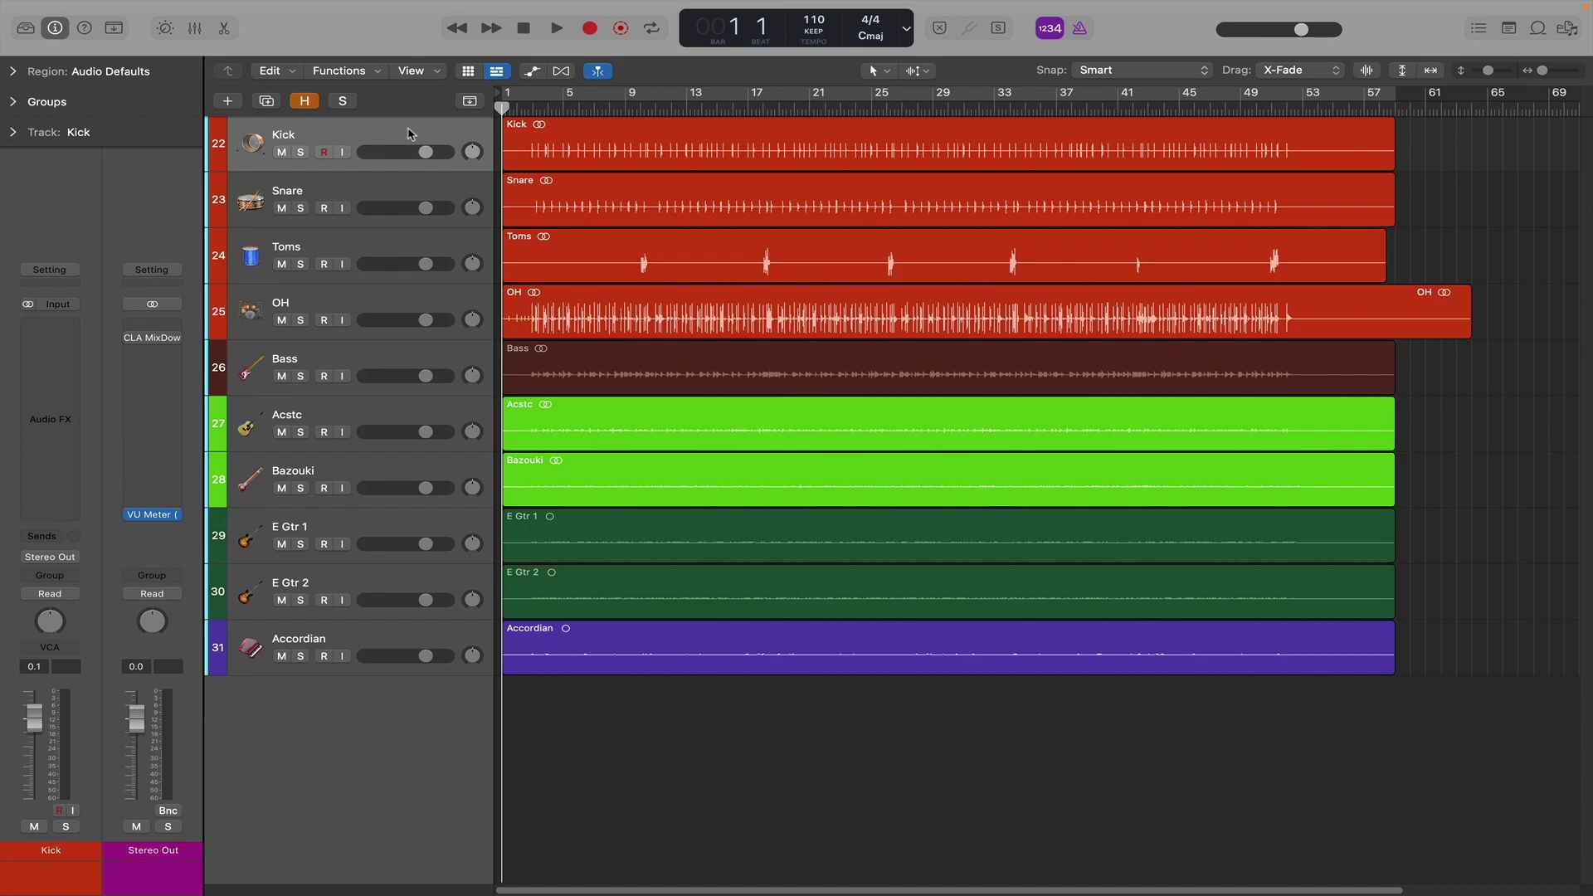
Select the Kick, Snare, Toms and OH regions and apply Peak normalization at -1.0 dB.
left_click(408, 133)
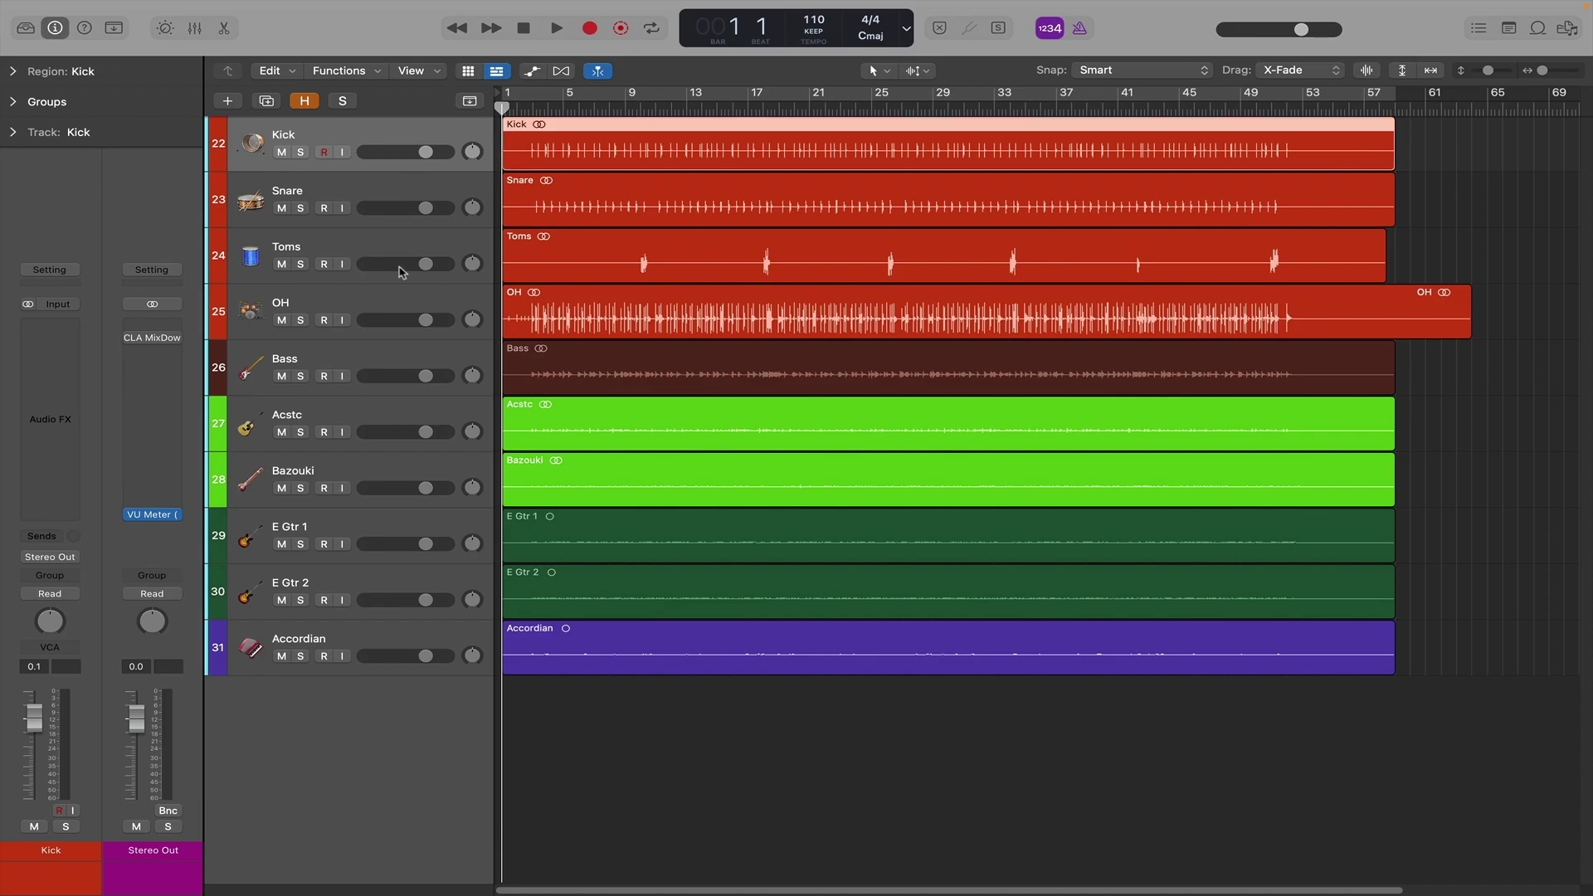
left_click(399, 306, "shift")
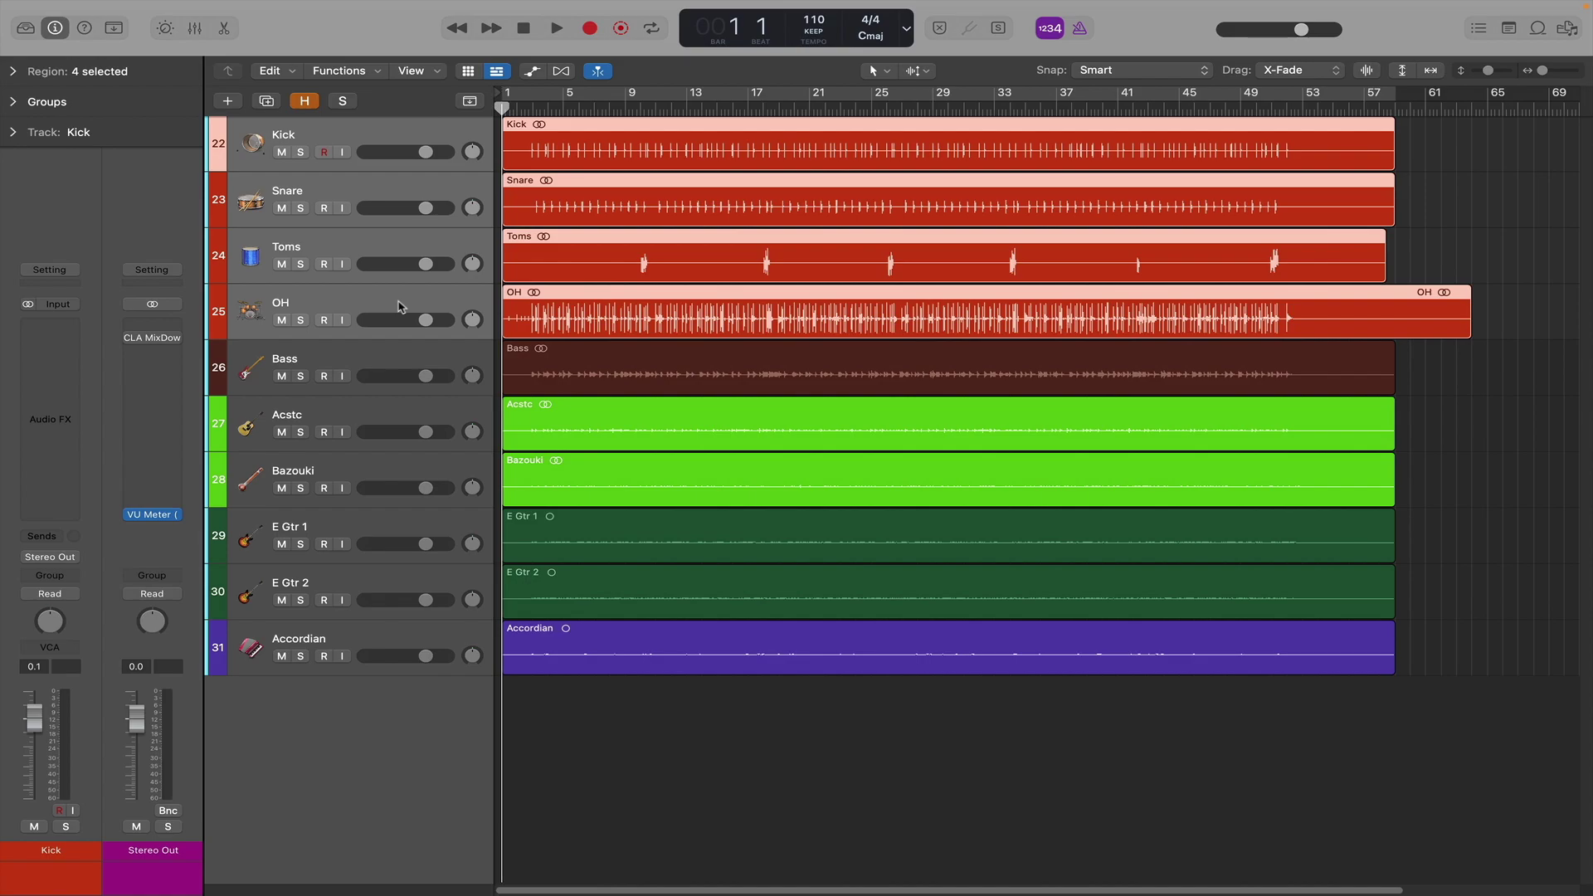
left_click(375, 73)
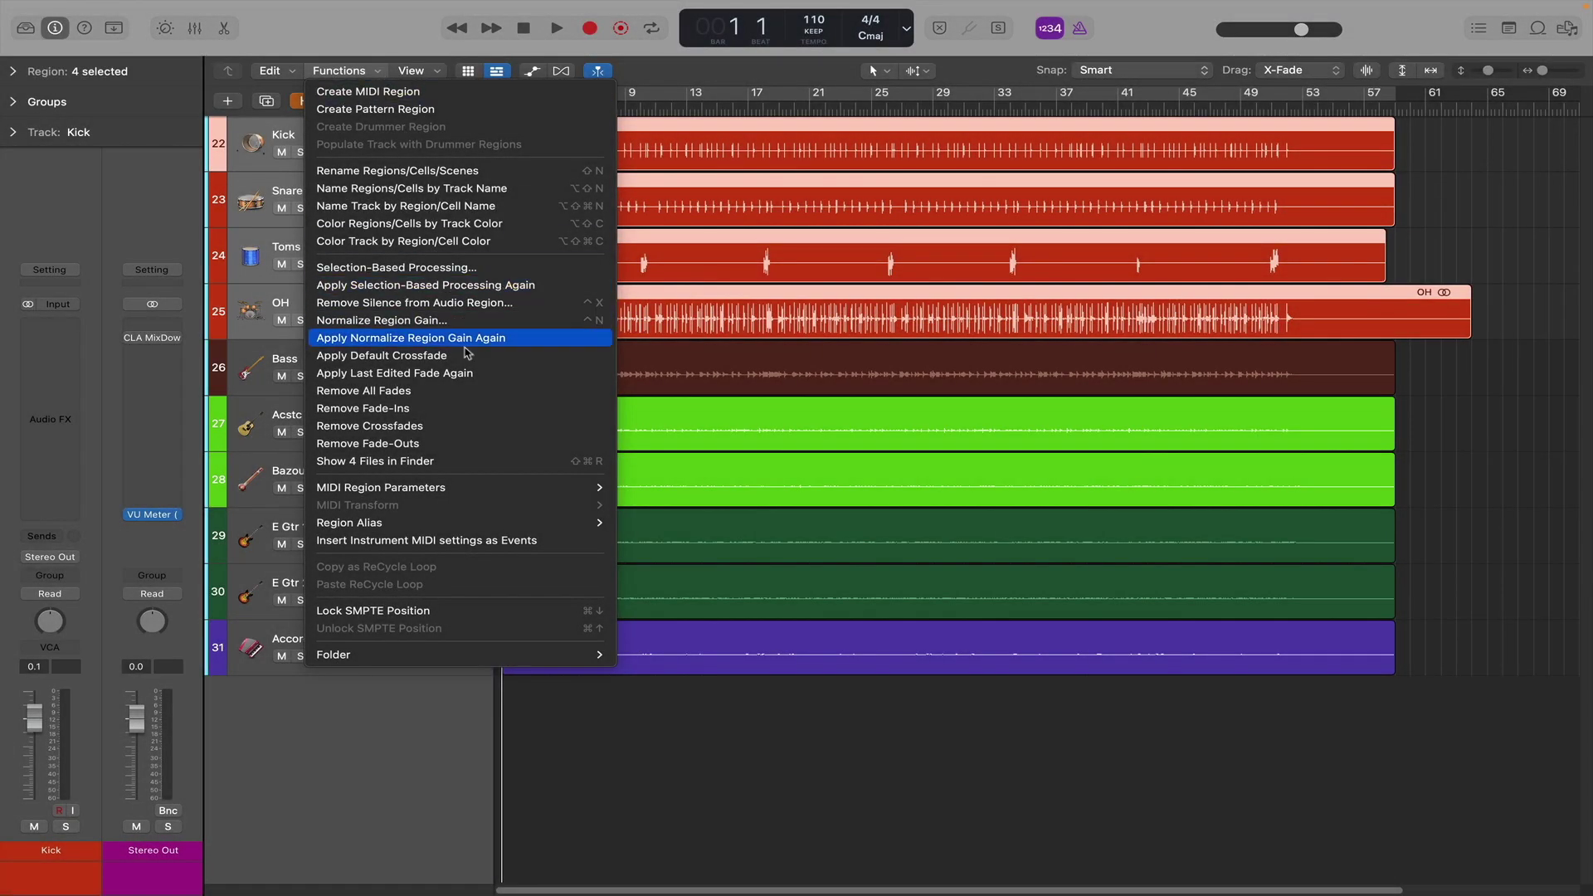
left_click(463, 321)
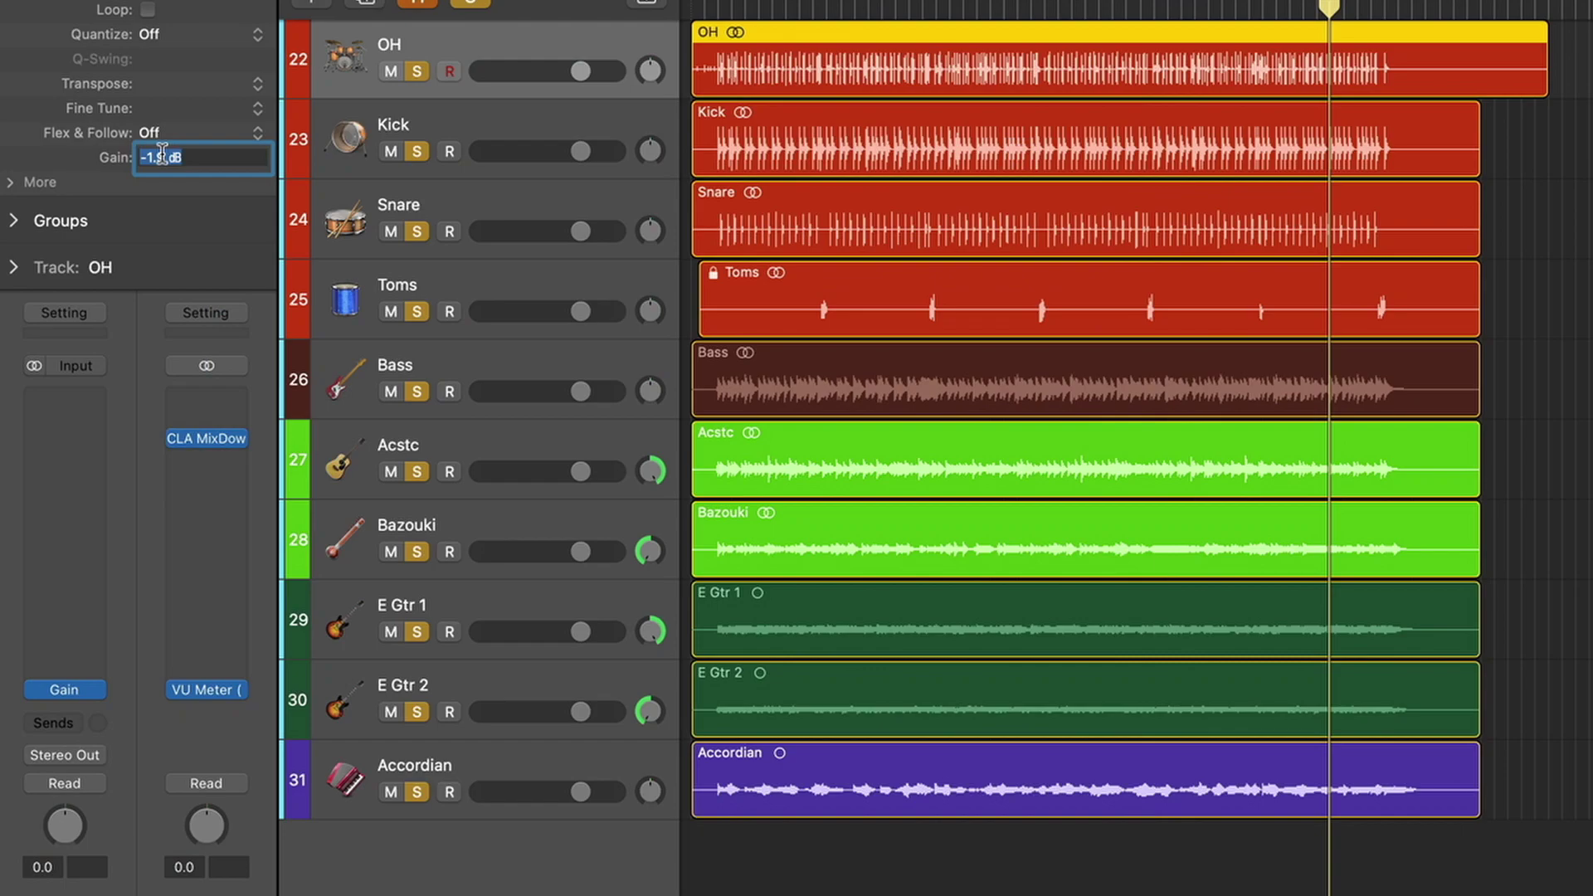
type("-13")
key("Return")
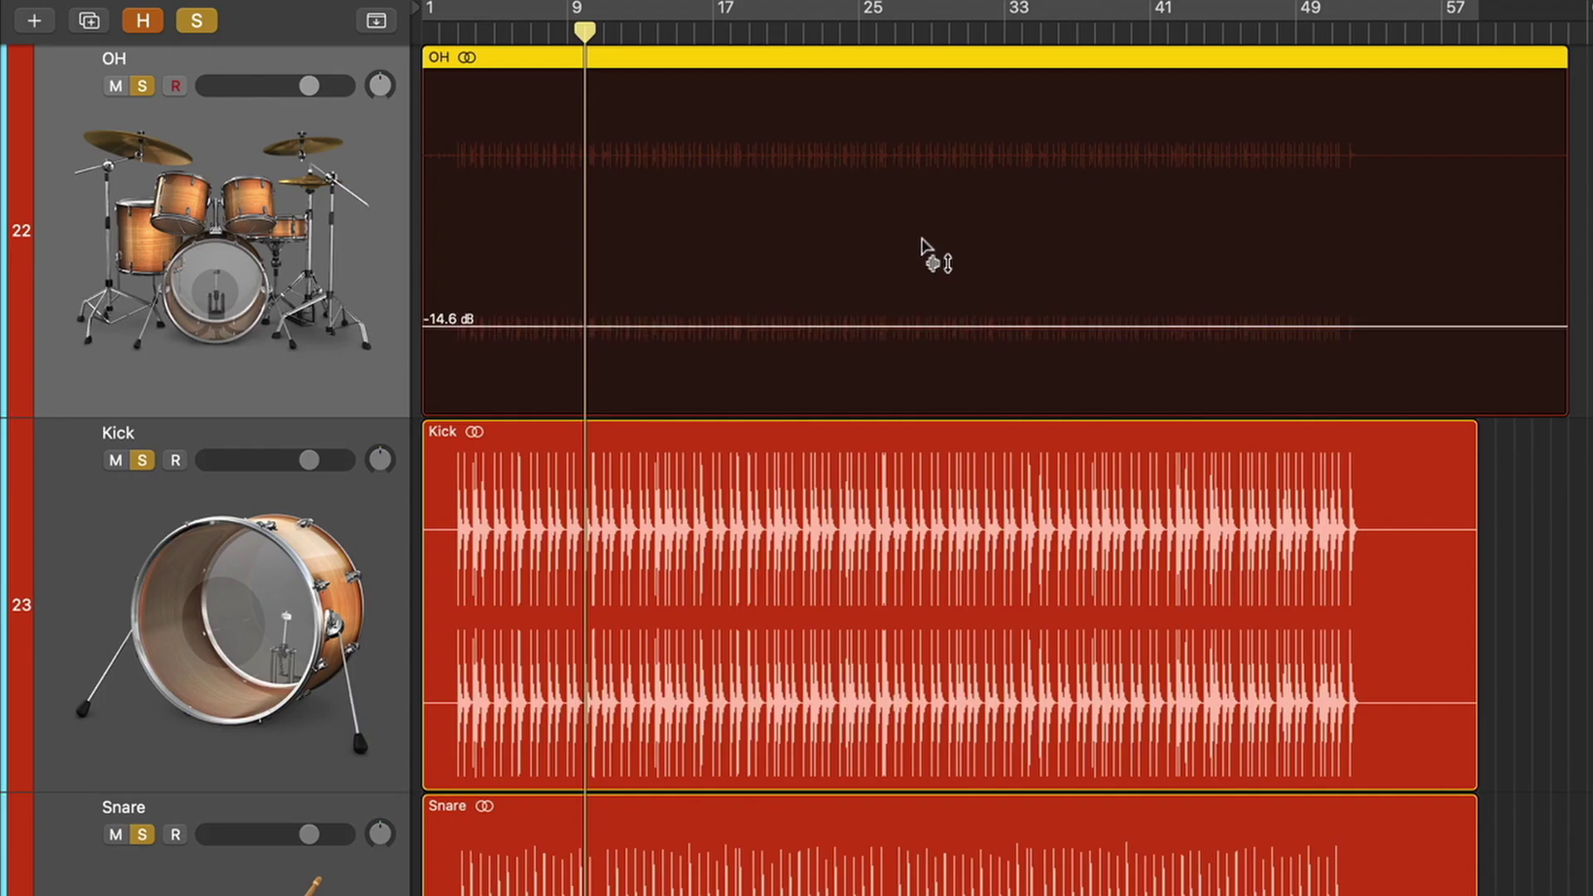
left_click_drag(925, 256, 942, 114)
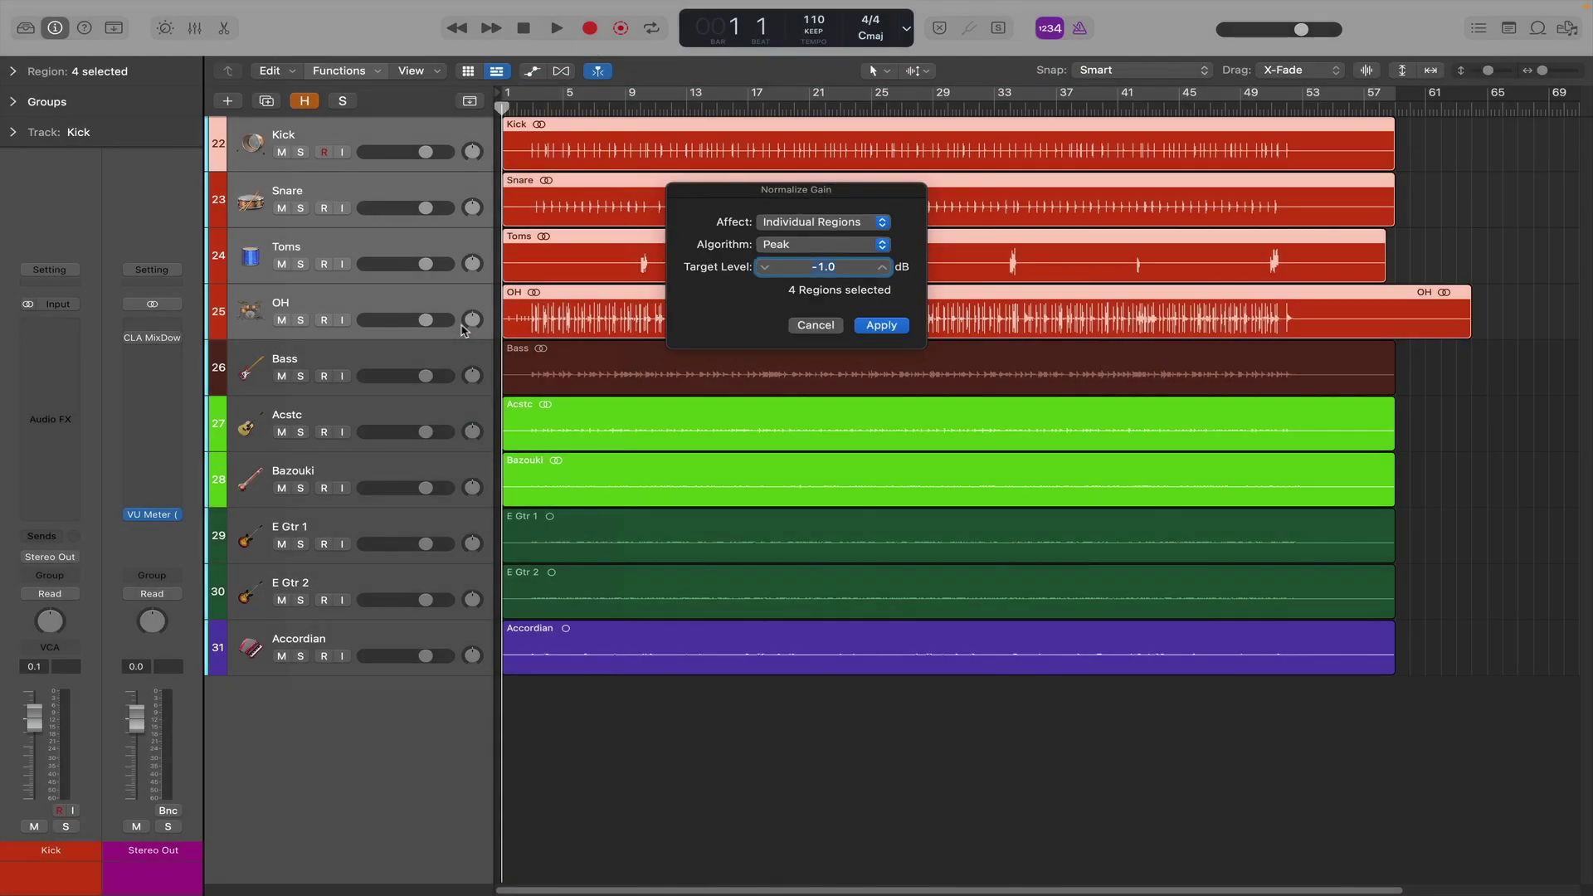
left_click(880, 325)
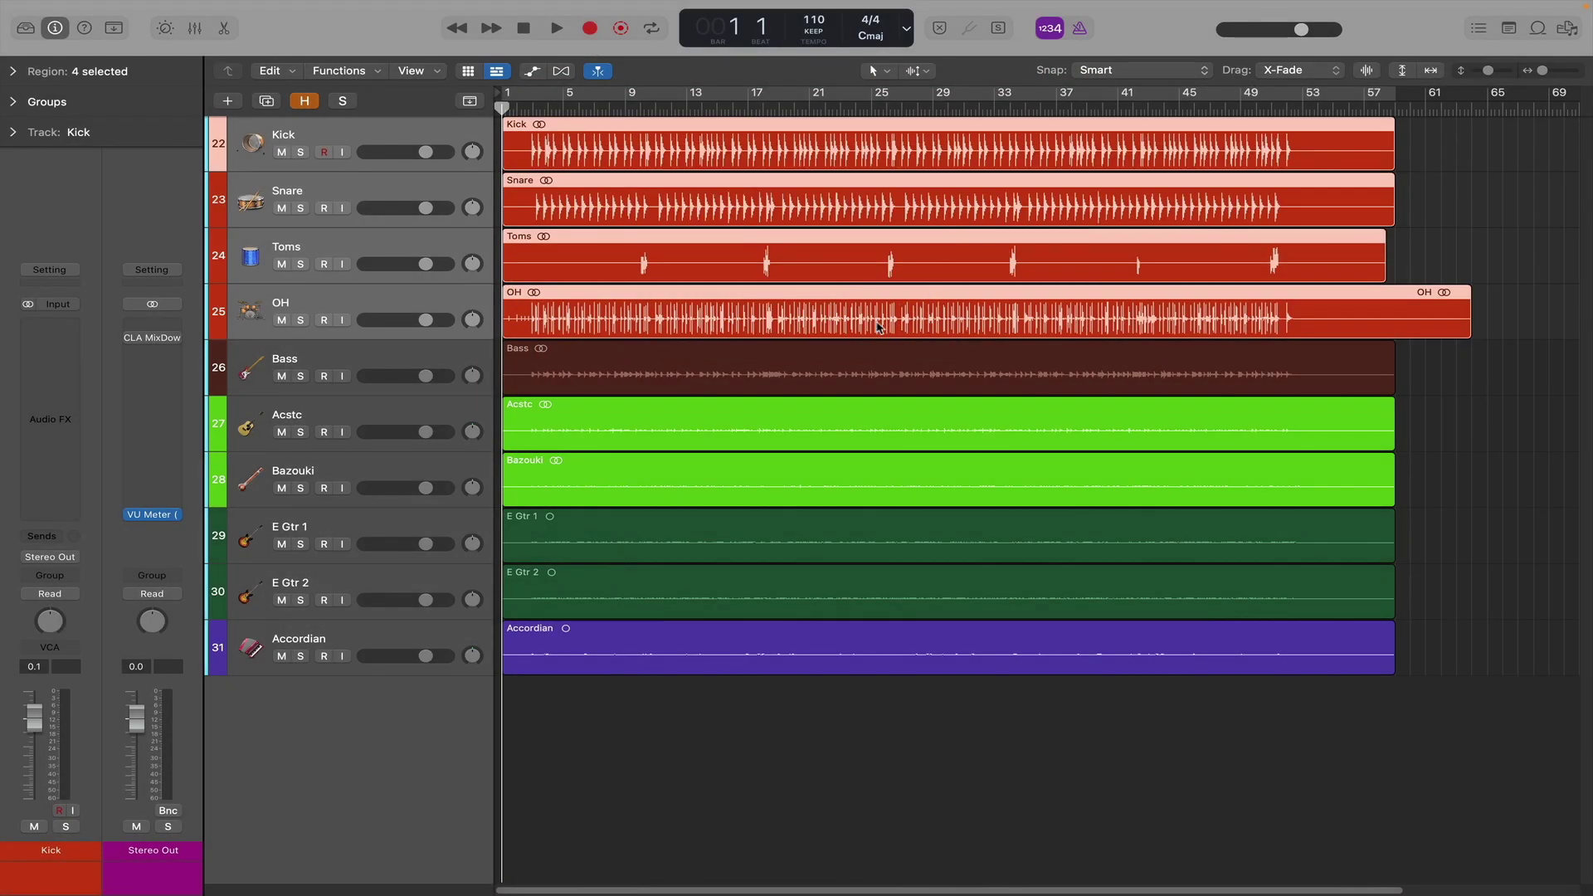
Loudness-normalize the Bass through Accordian regions to -23.0 LUFS, then show the Mixer.
left_click(385, 365)
left_click(392, 635, "shift")
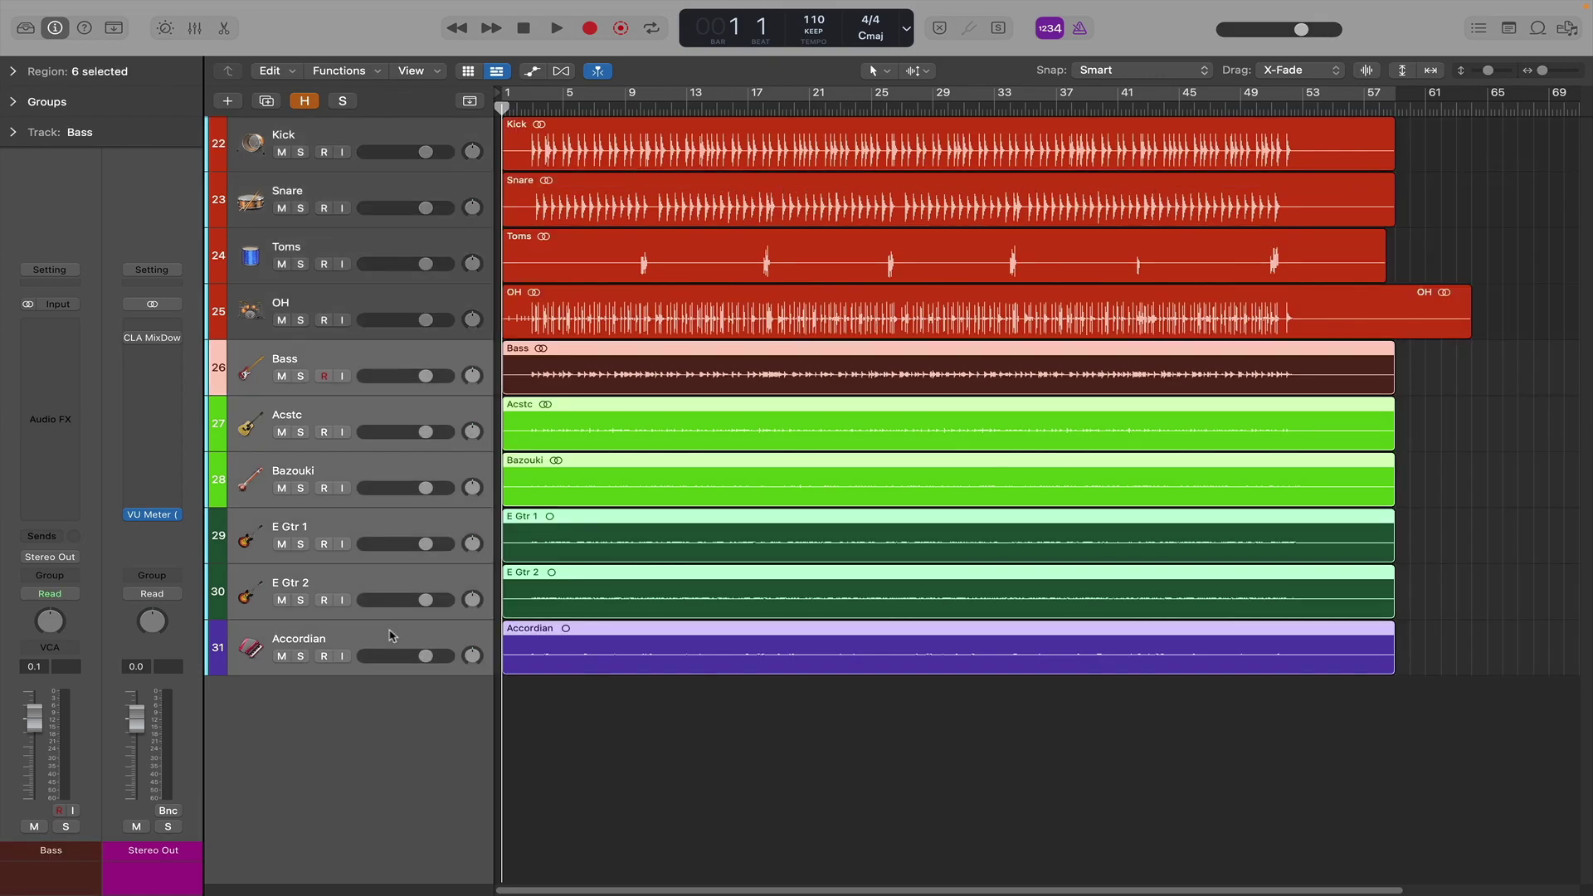
key("ctrl+g")
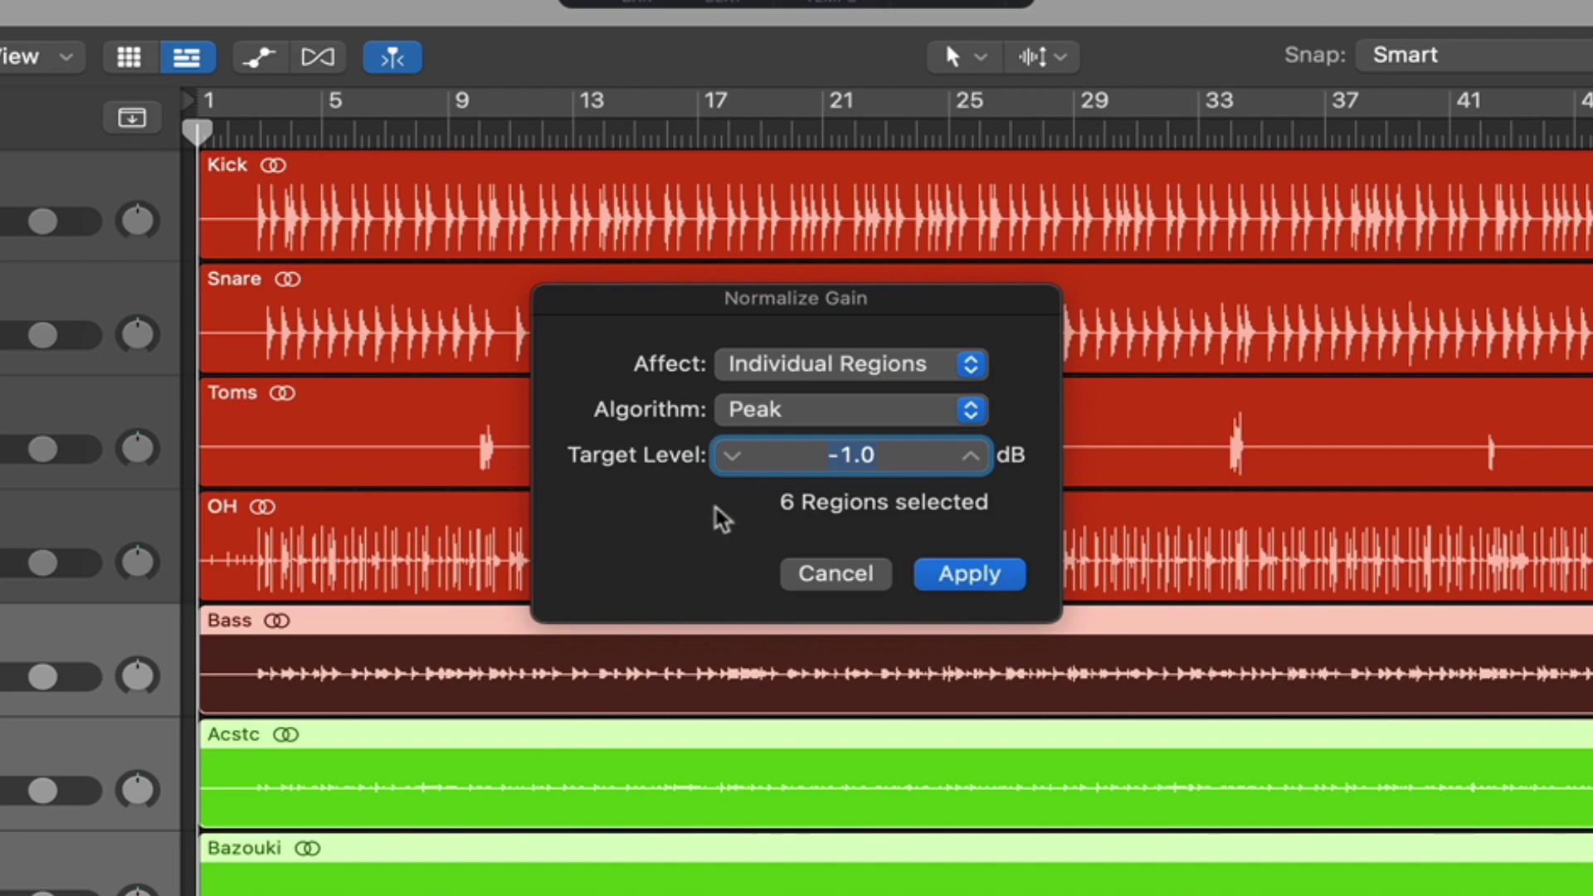
left_click(828, 415)
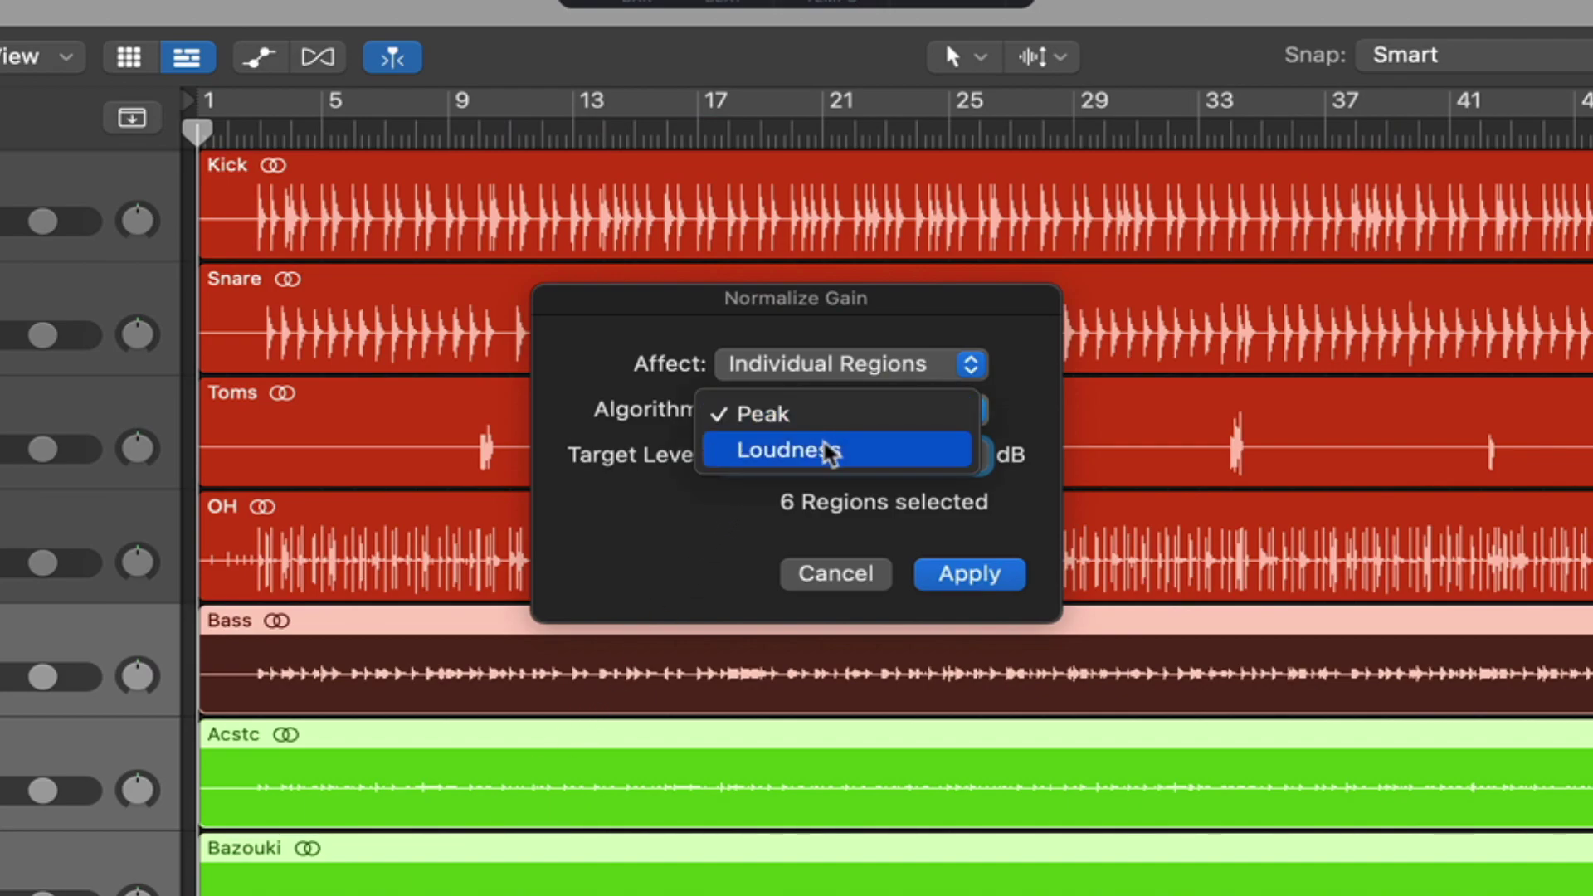
left_click(829, 451)
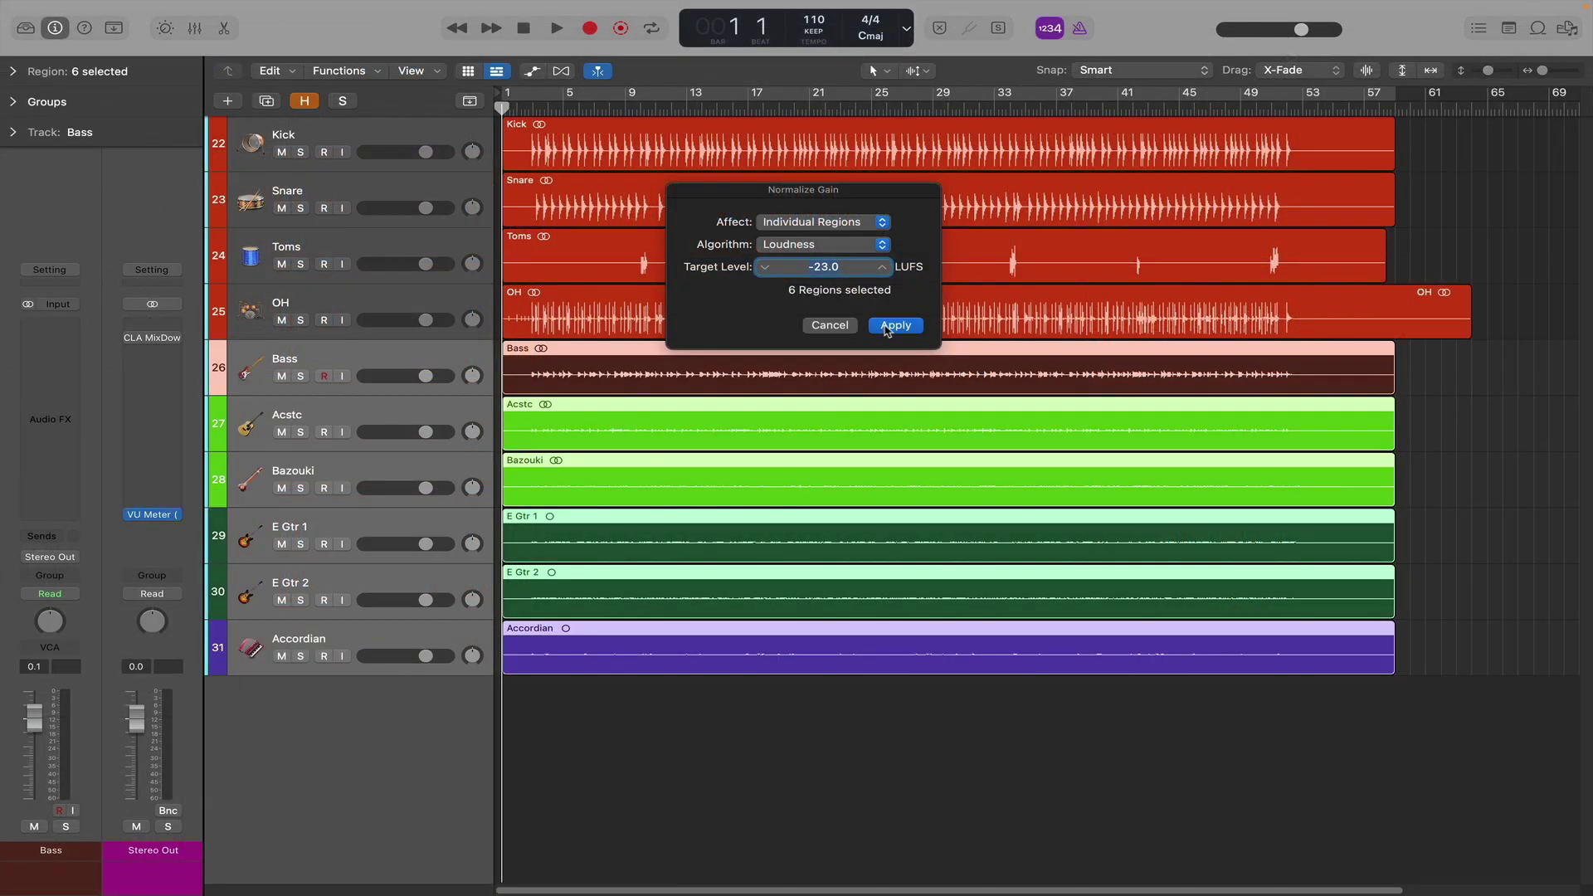
left_click(887, 326)
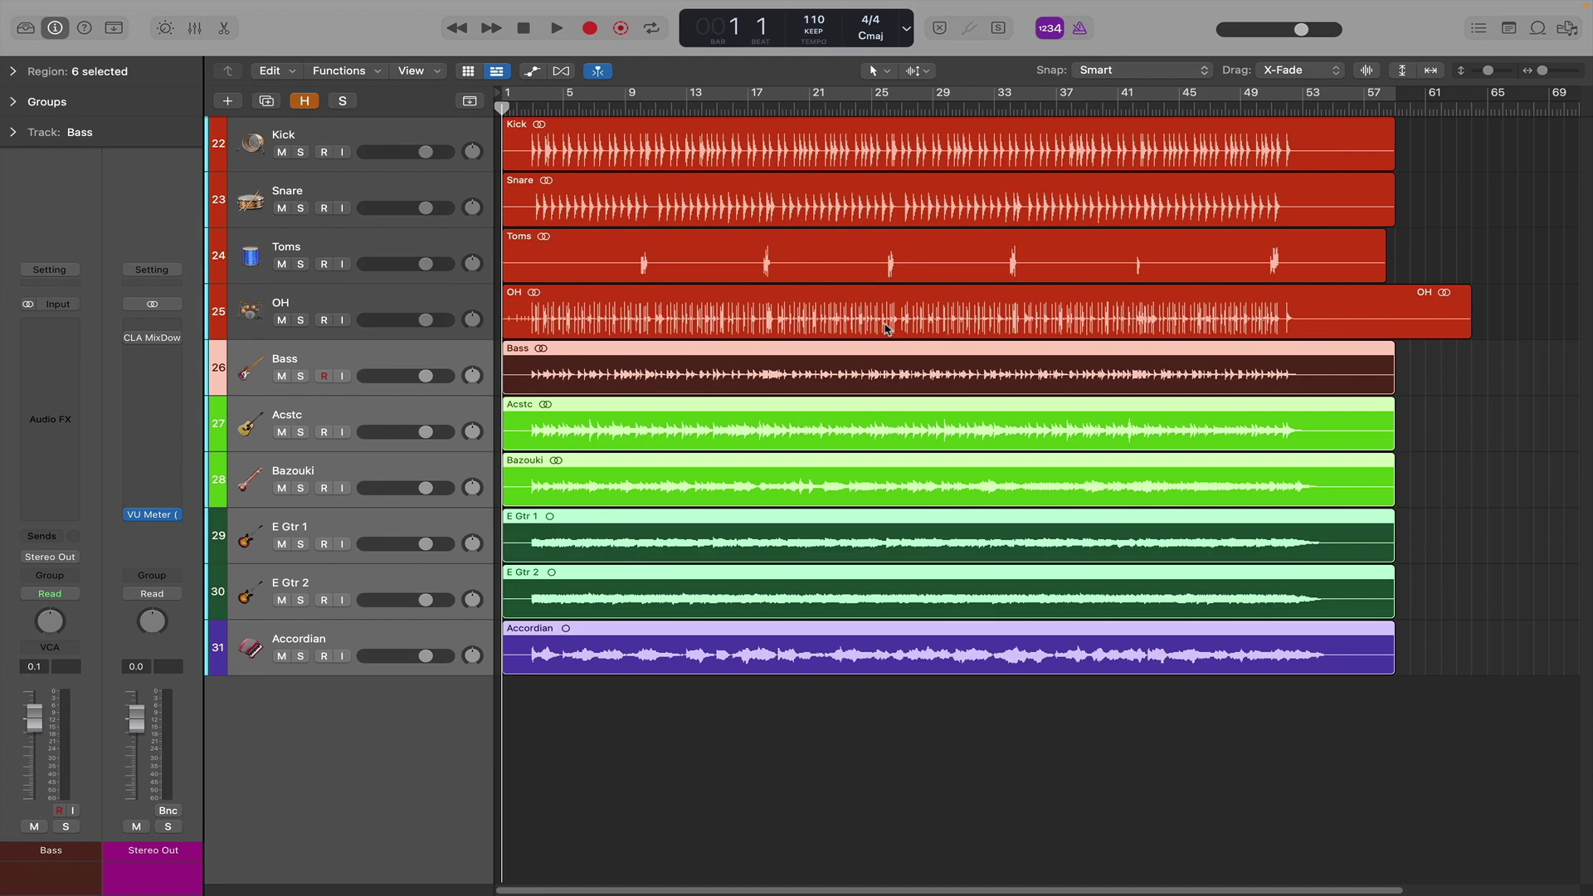
key("x")
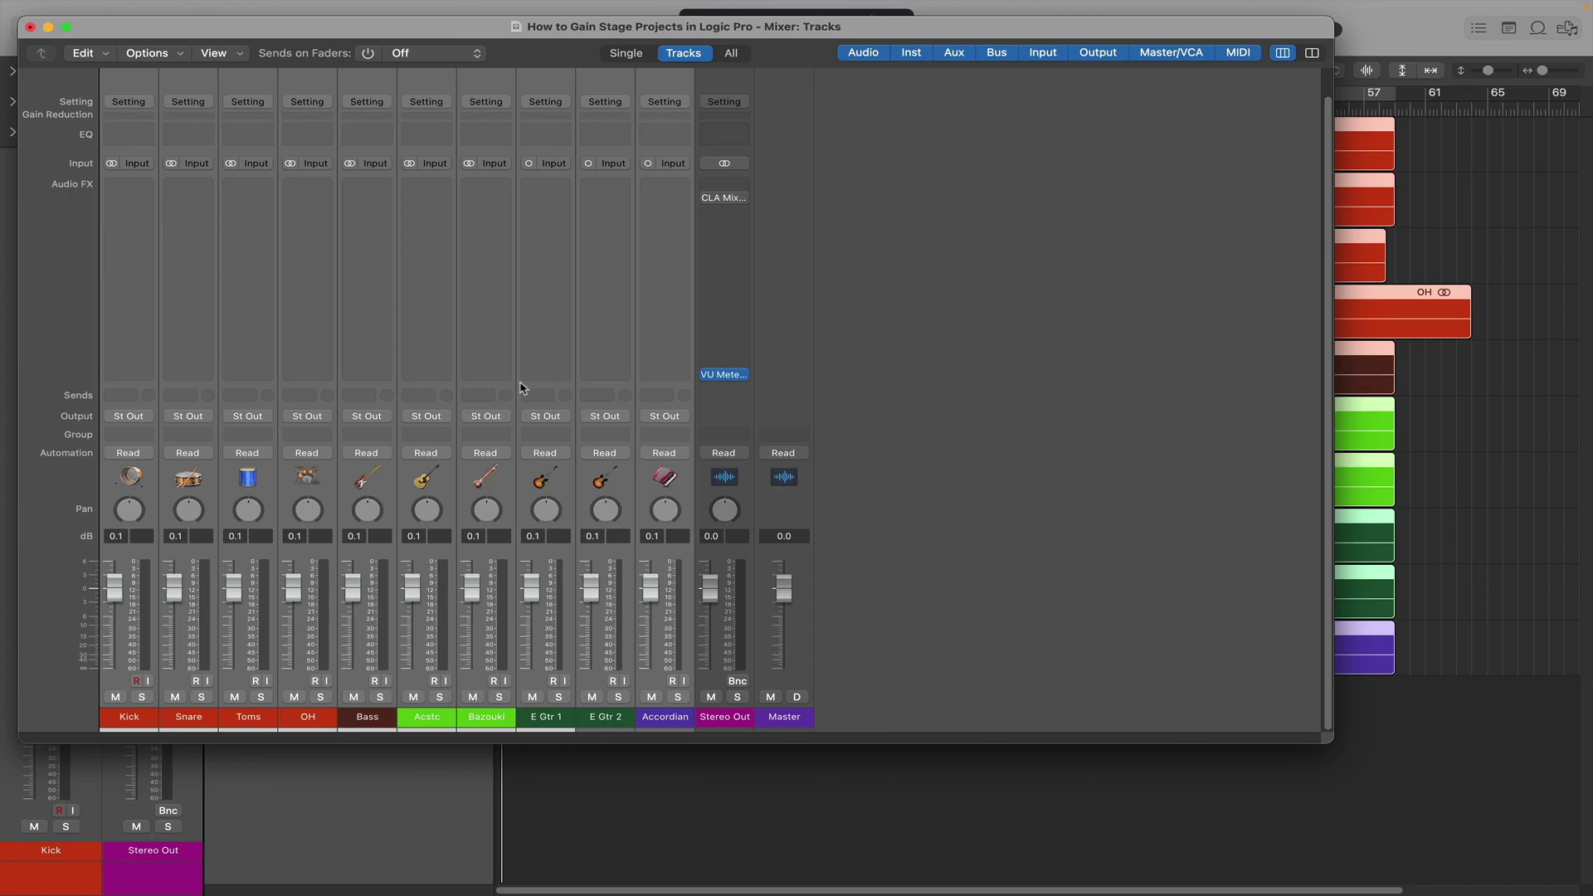
Insert a stereo Gain plug-in on the Kick channel and link its window to the selected channel.
left_click(137, 374)
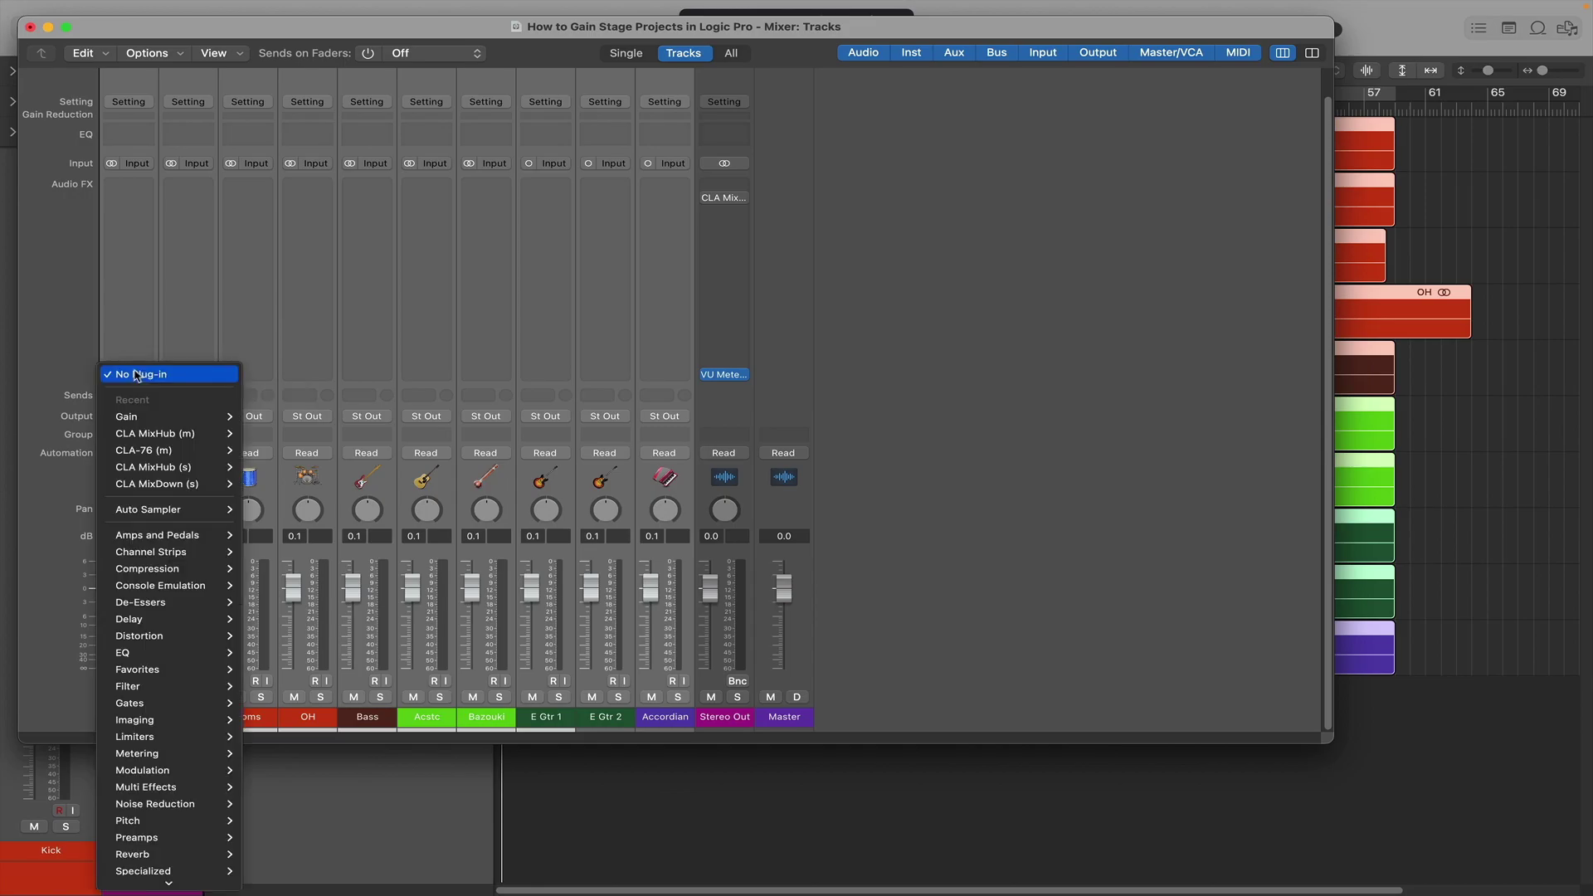
mouse_move(133, 836)
mouse_move(274, 828)
left_click(371, 829)
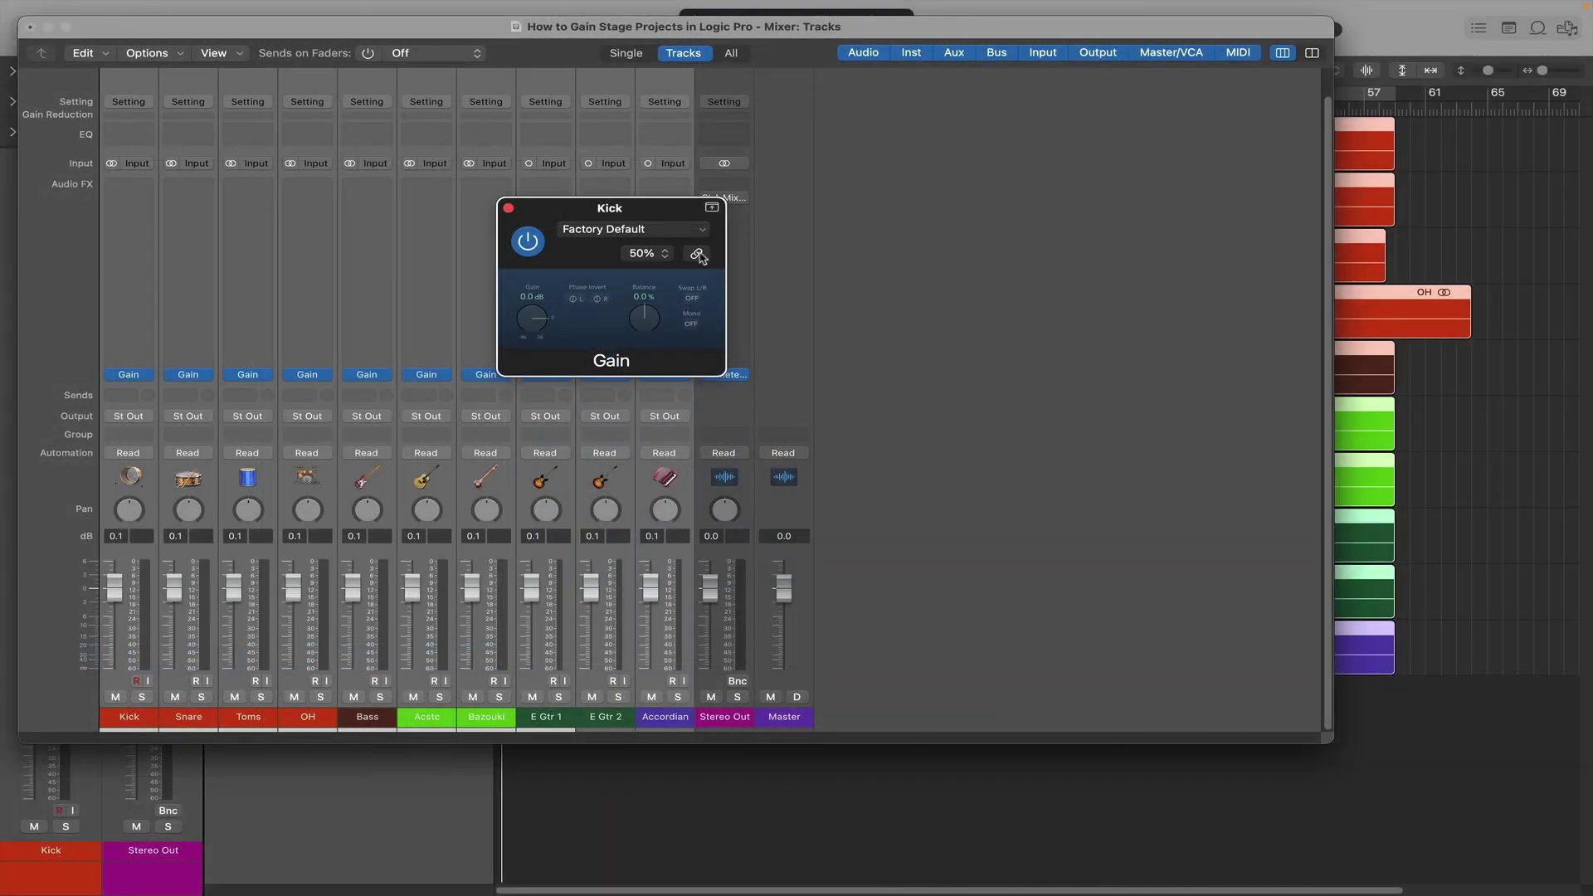
left_click(698, 253)
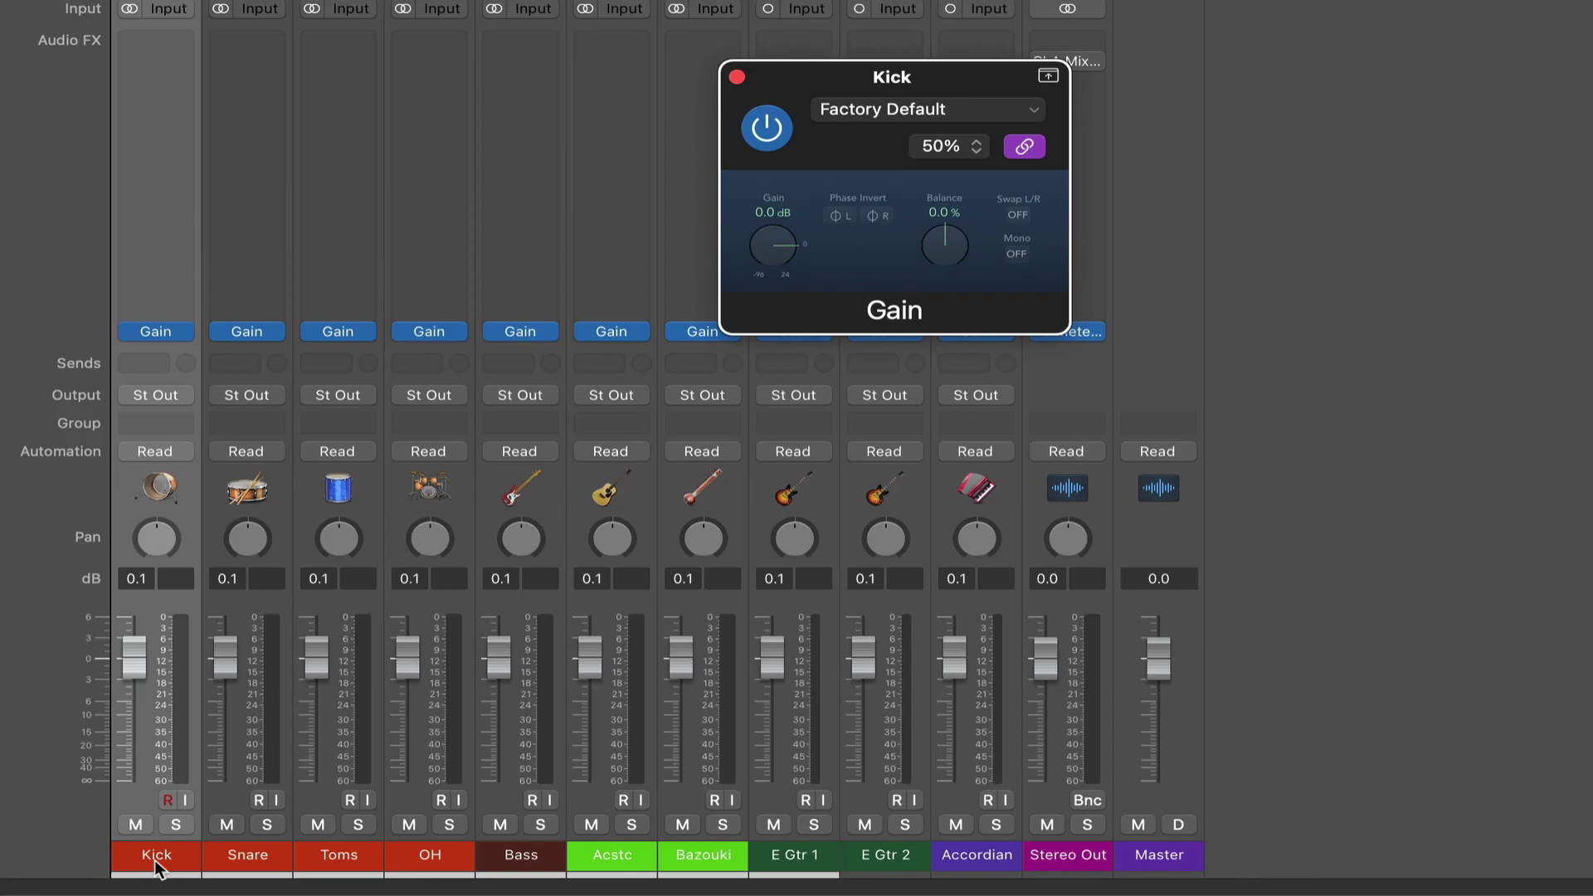
left_click_drag(947, 78, 502, 25)
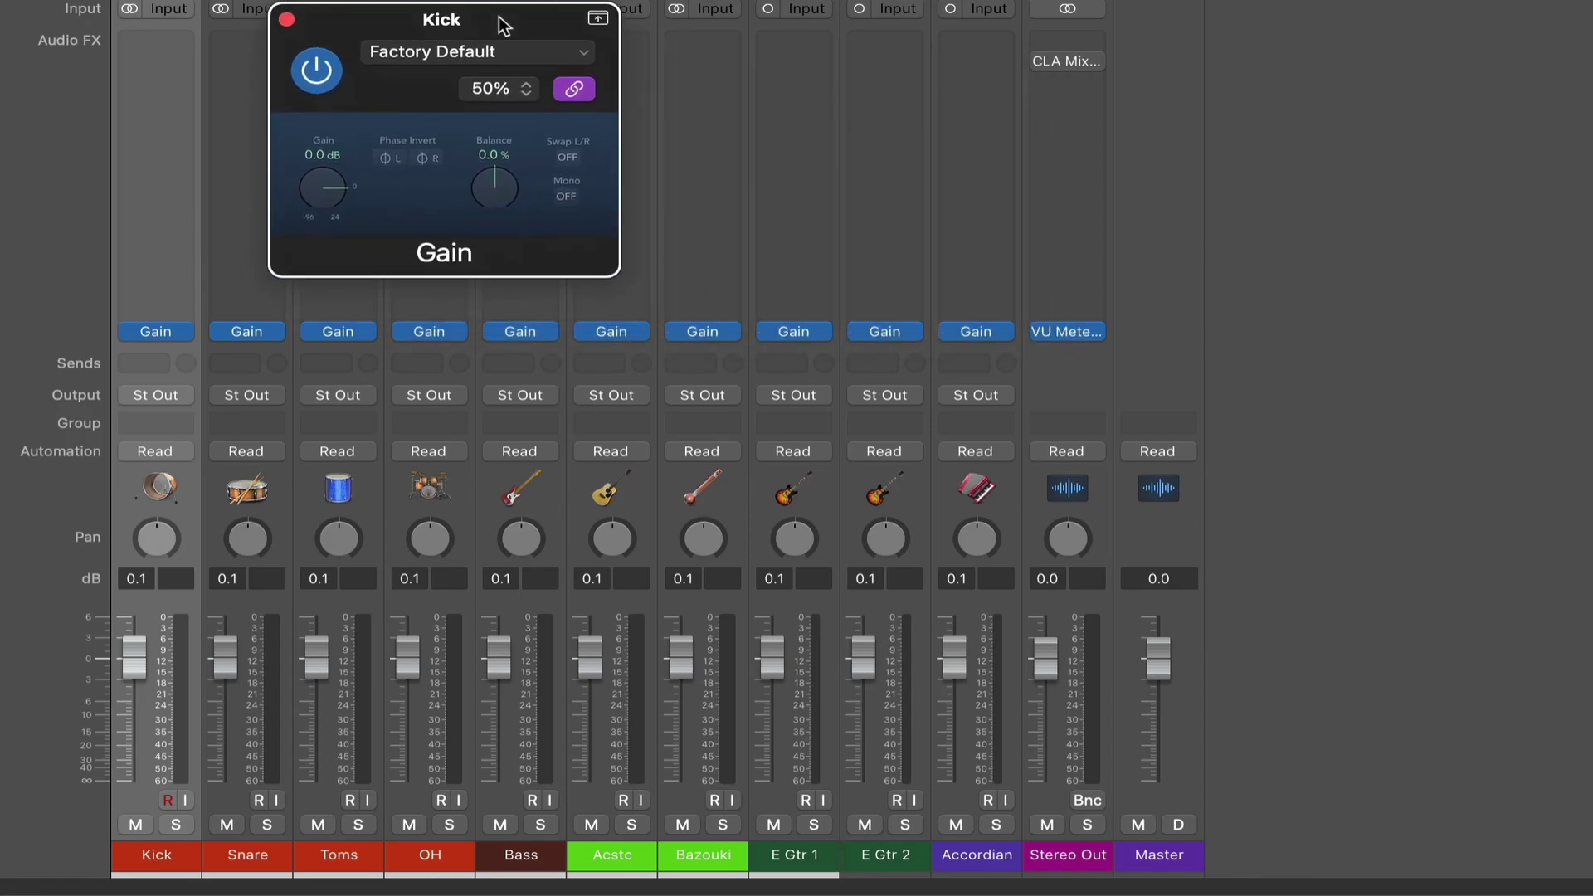
Go through the Snare to Accordian channels' Gain settings, trimming Snare, Toms and Bazouki to -5.0 dB.
left_click(249, 815)
left_click(365, 840)
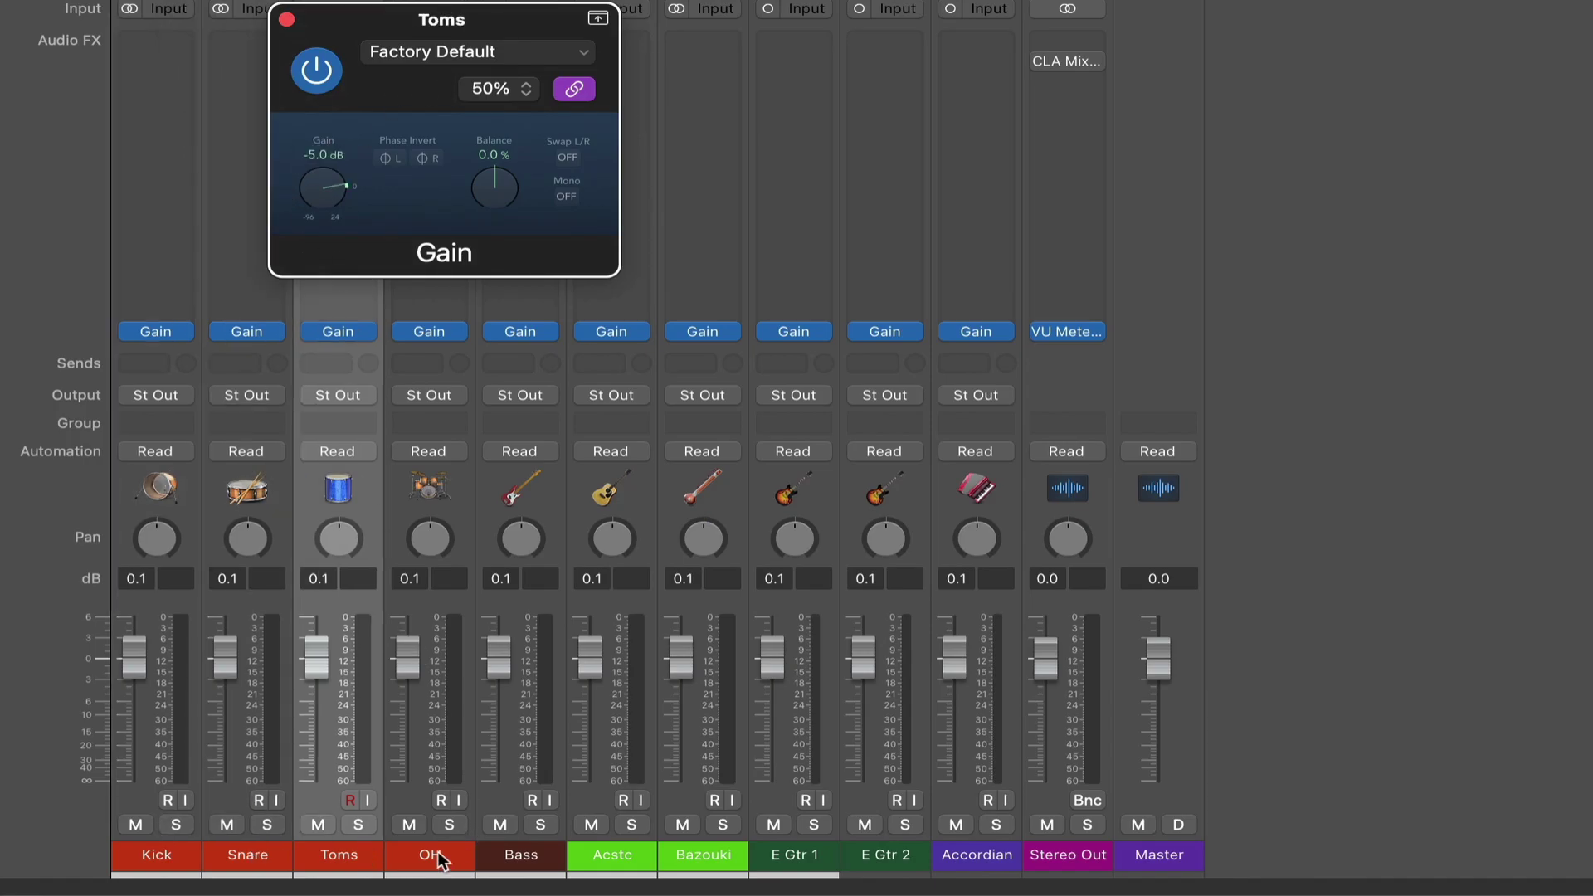
left_click(440, 859)
left_click(541, 863)
left_click(623, 859)
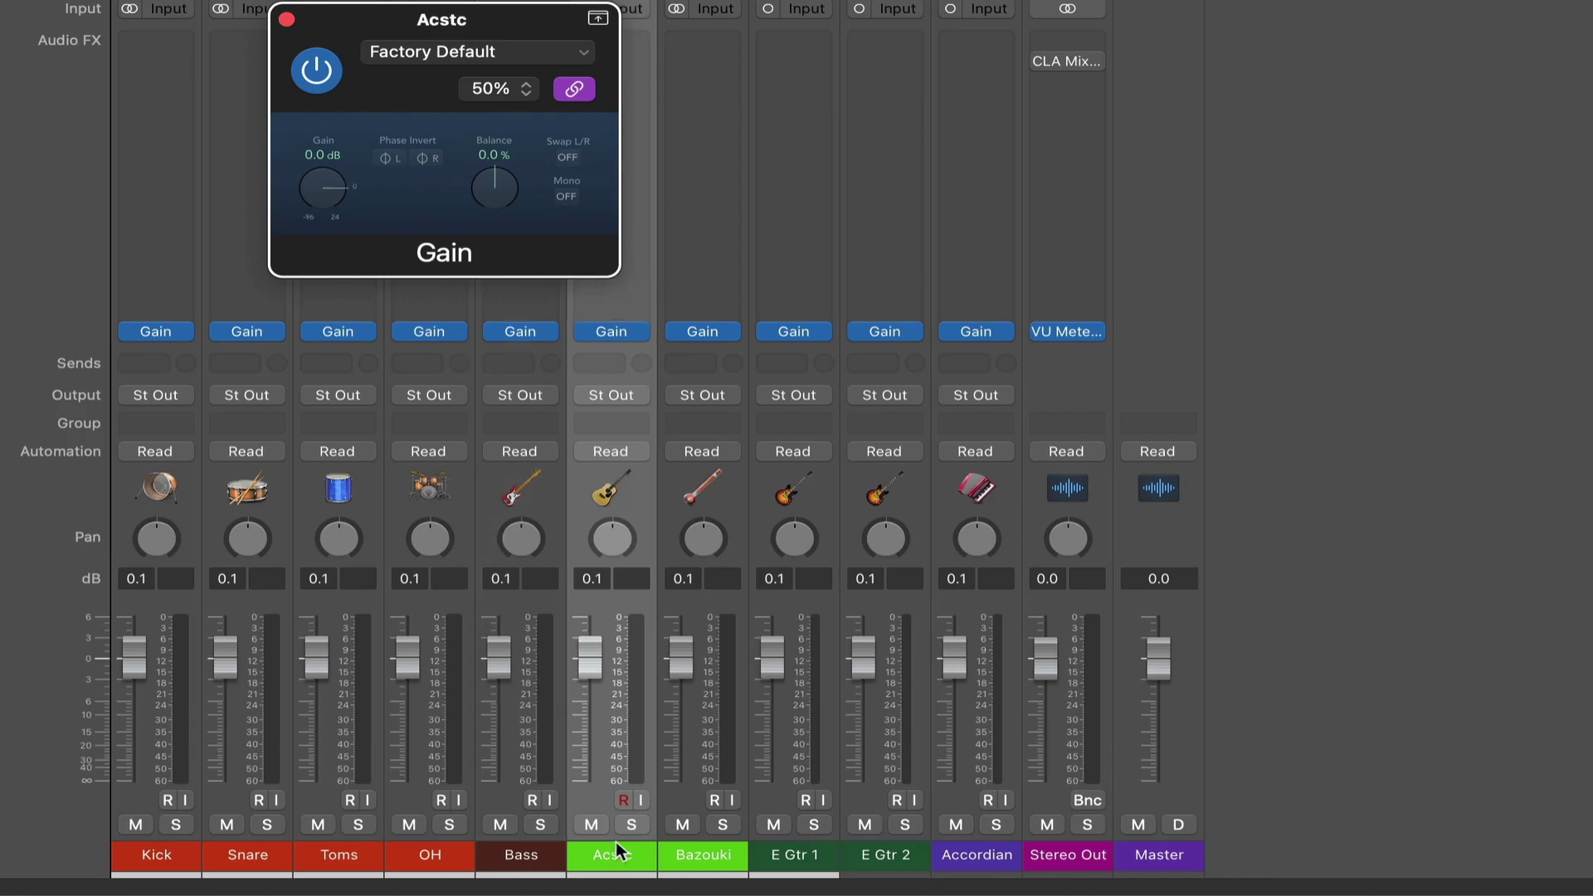
left_click(707, 863)
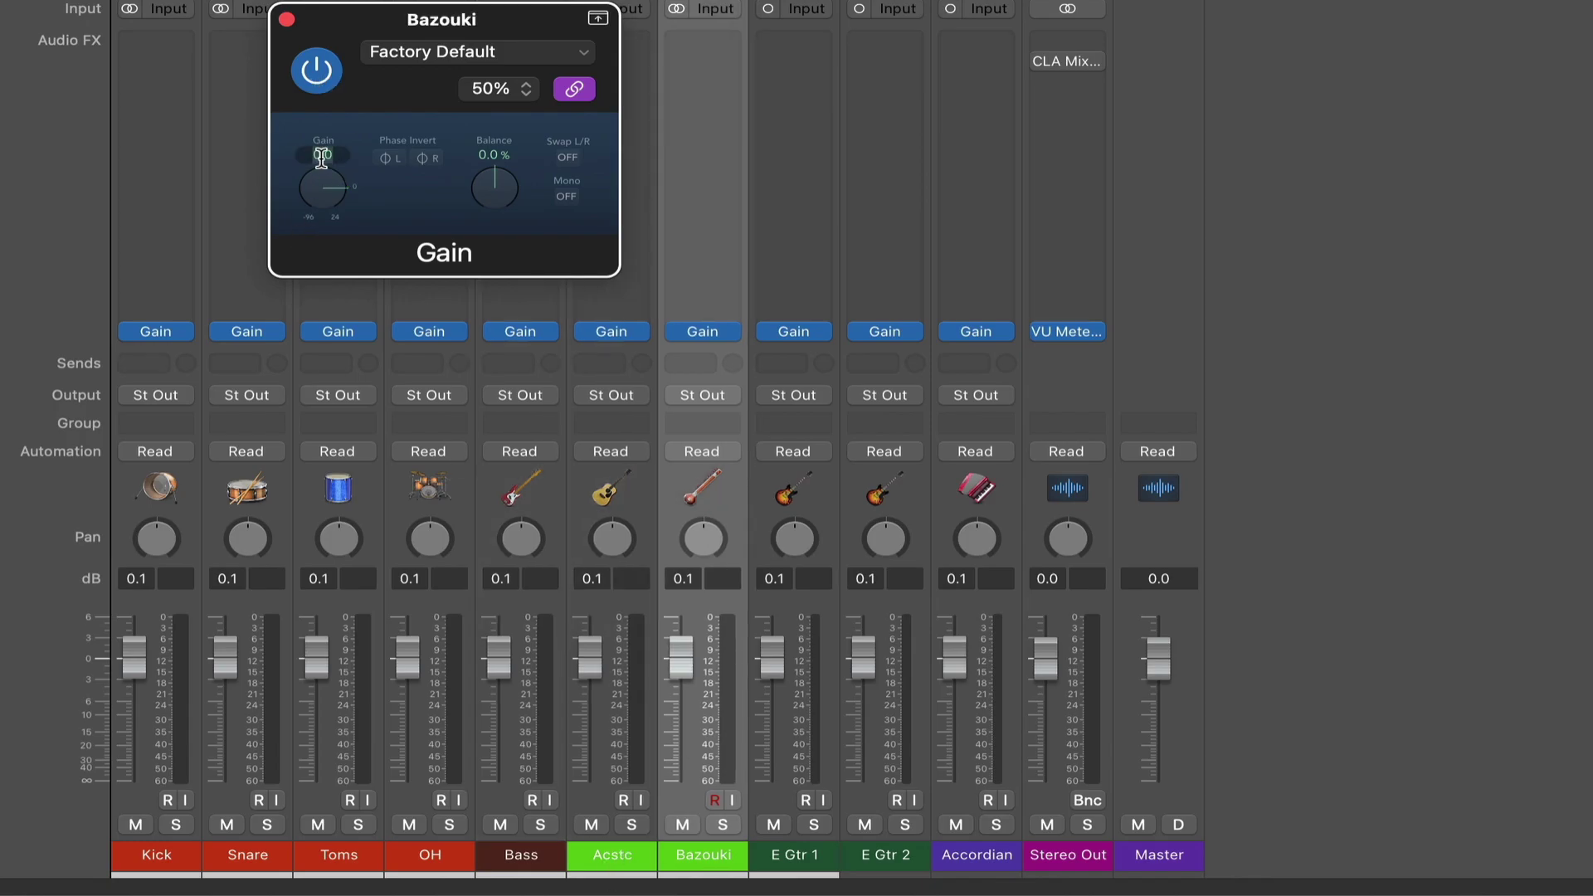
left_click(809, 863)
left_click(886, 853)
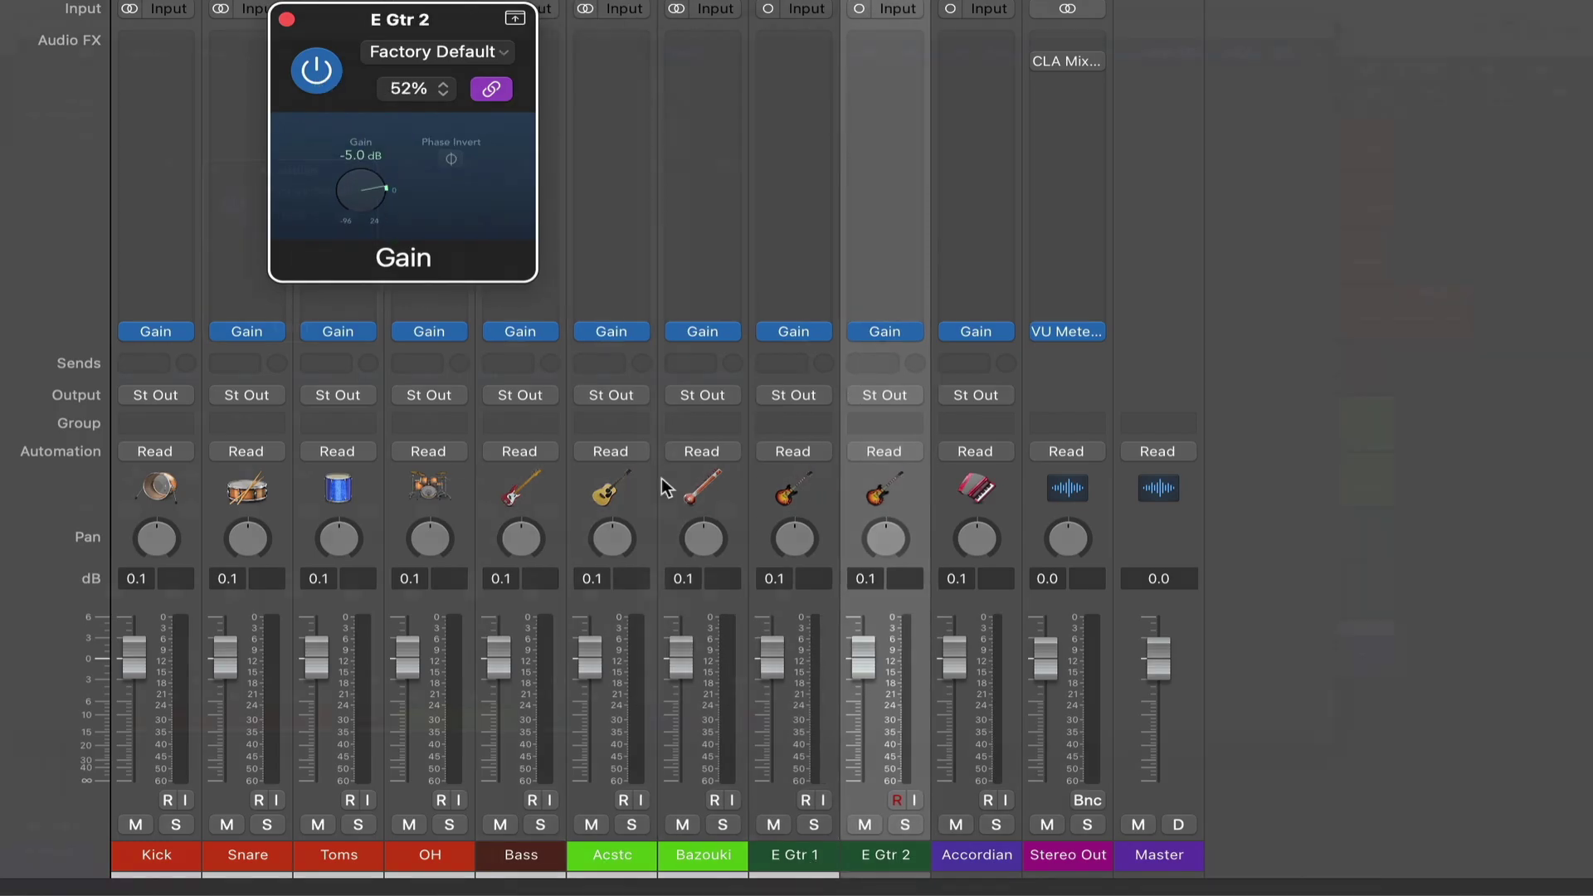
left_click(976, 854)
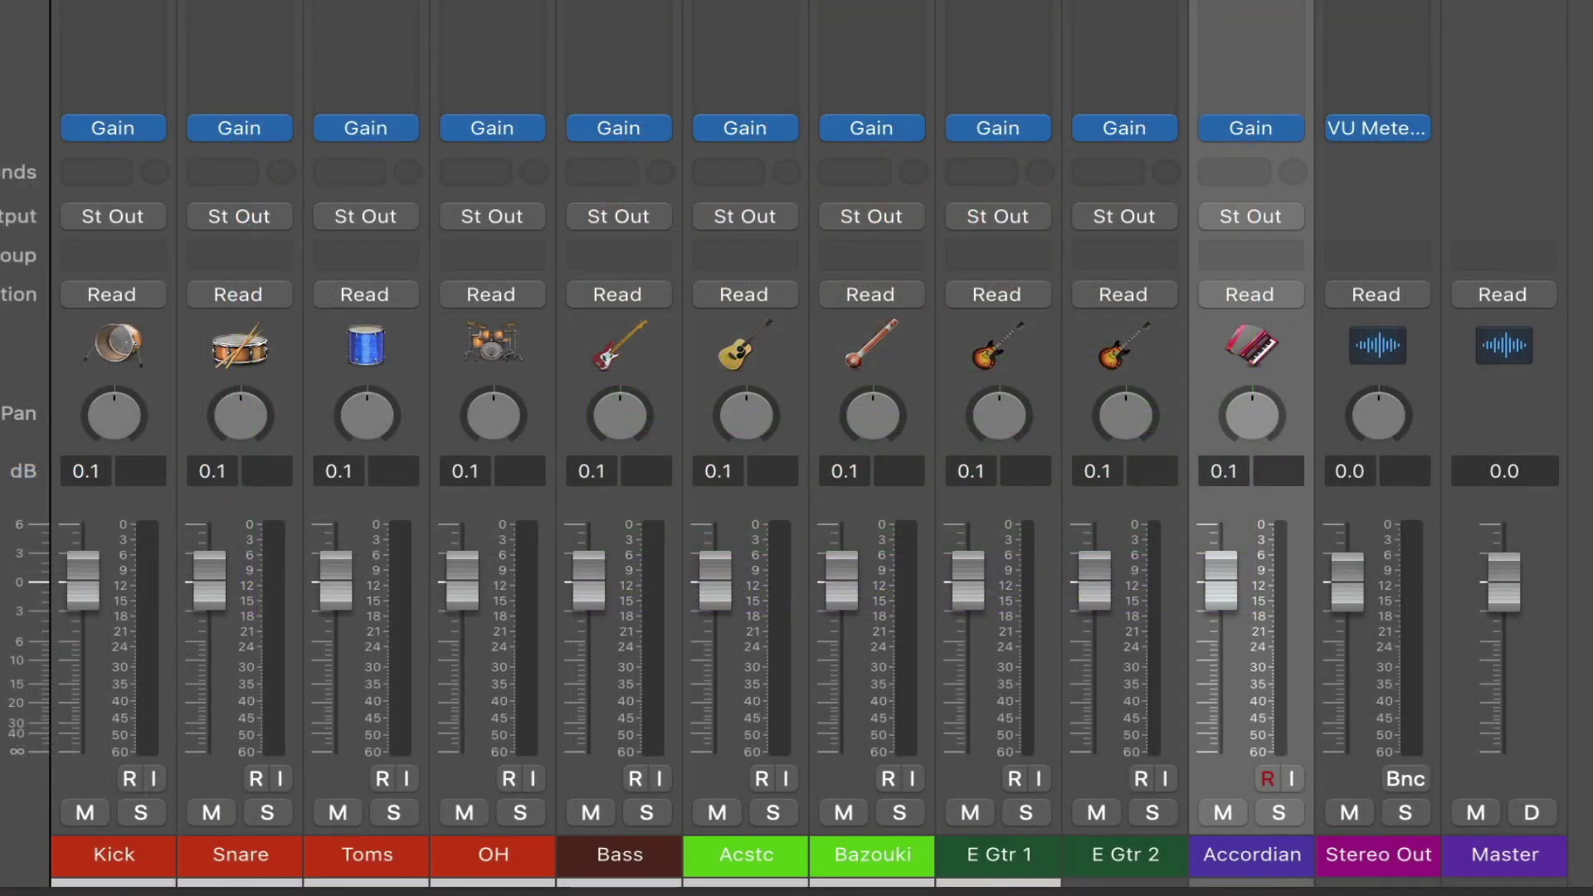
Reset the Kick, Snare and Toms faders to 0.0 dB and select the OH channel.
left_click(85, 564, "alt")
left_click(214, 591, "alt")
left_click(345, 585, "alt")
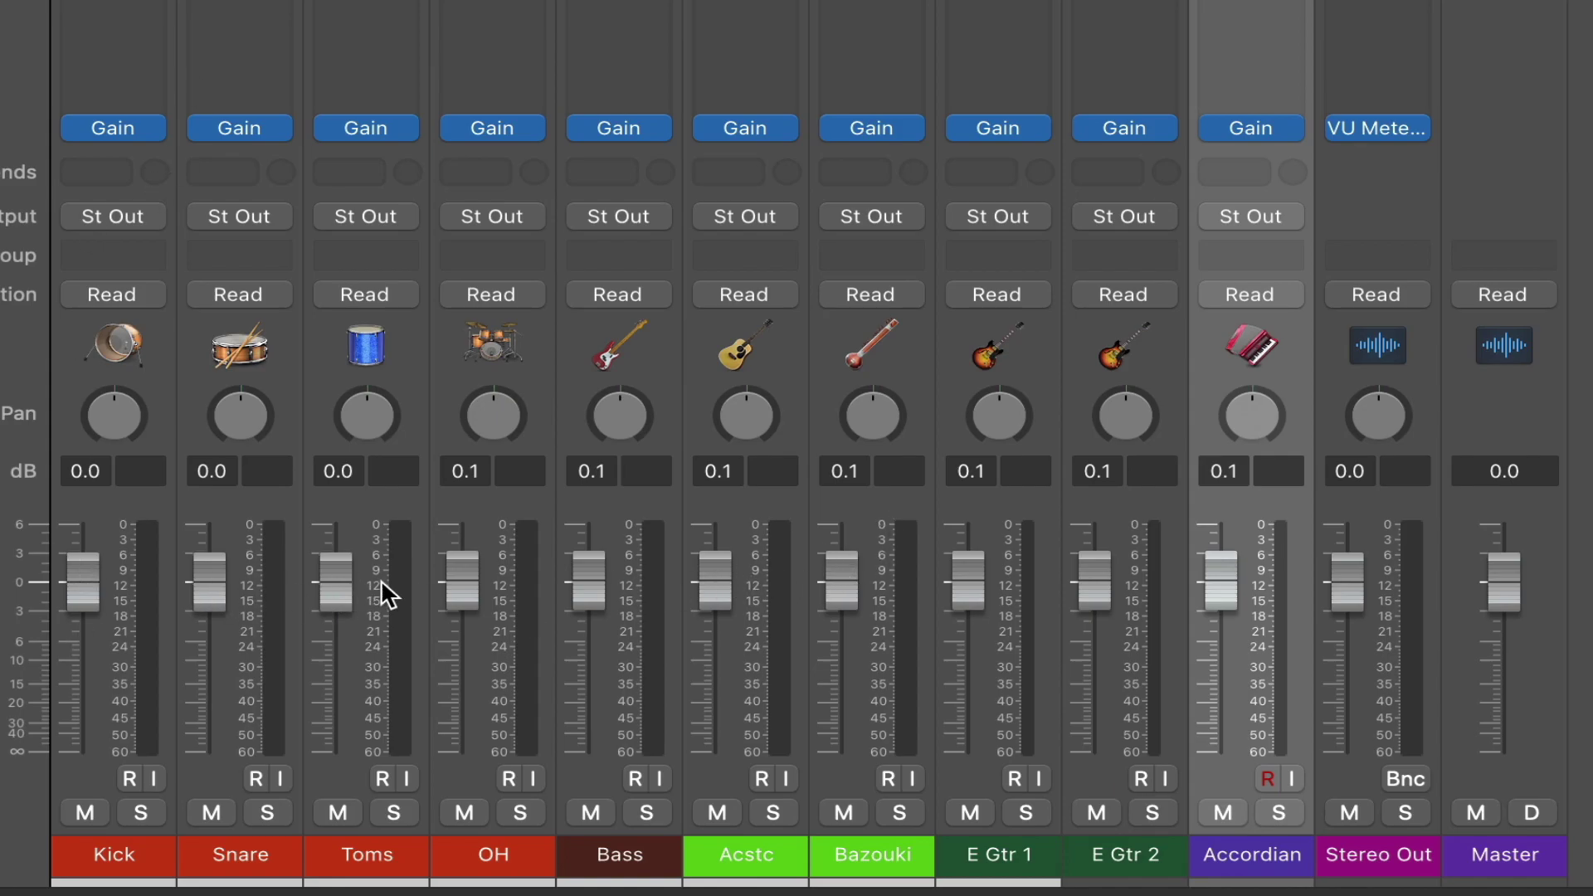
left_click(503, 867)
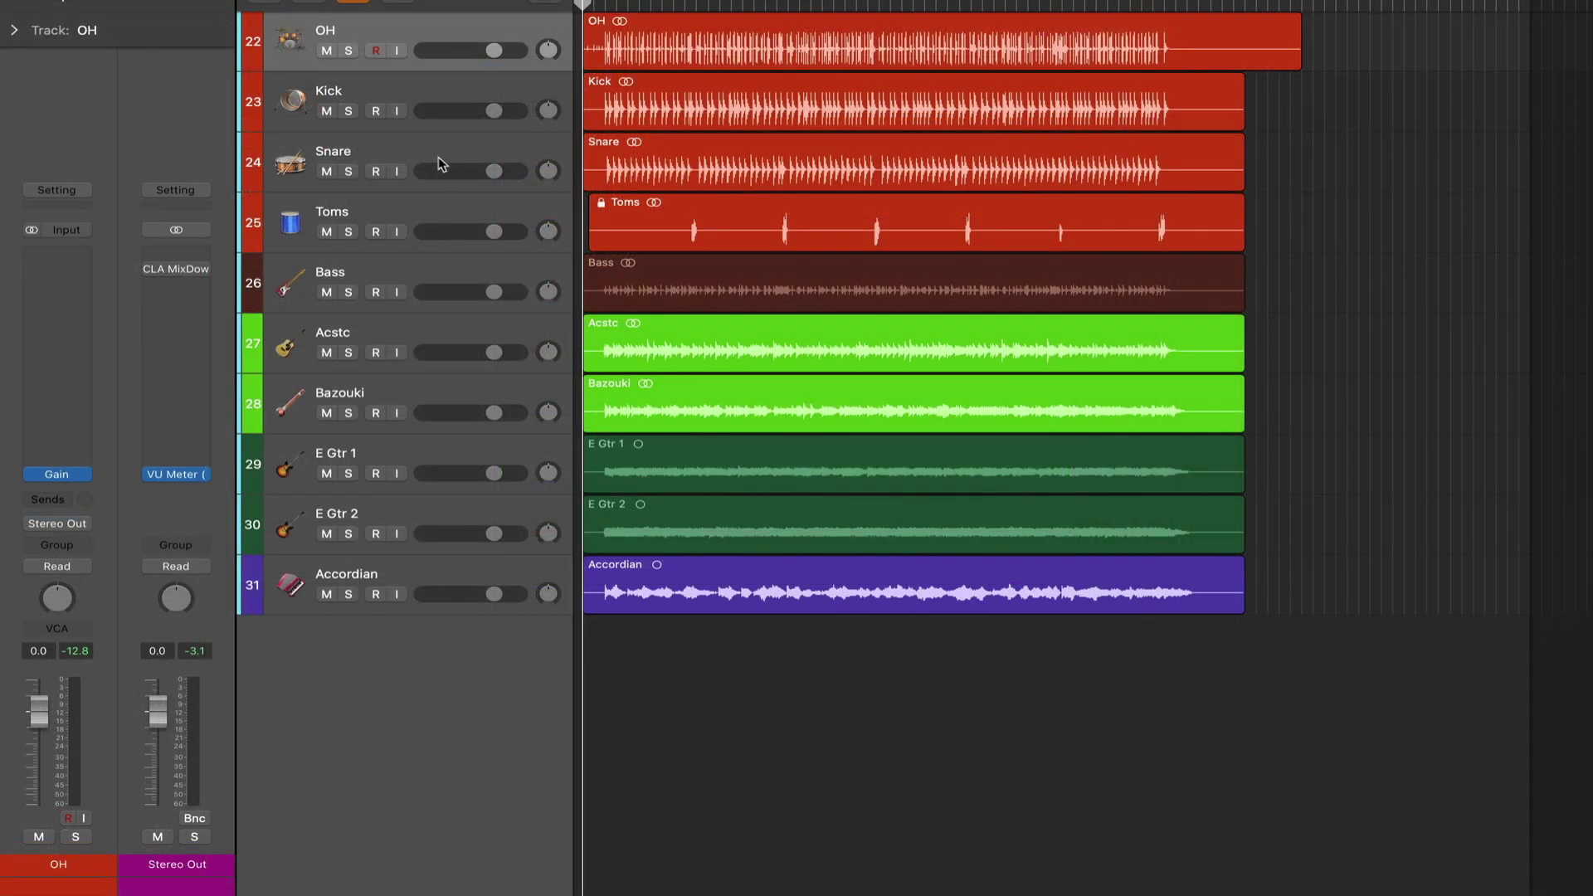
Solo the Kick track and play it back alone, peaking at -6.0 dB.
left_click(428, 91)
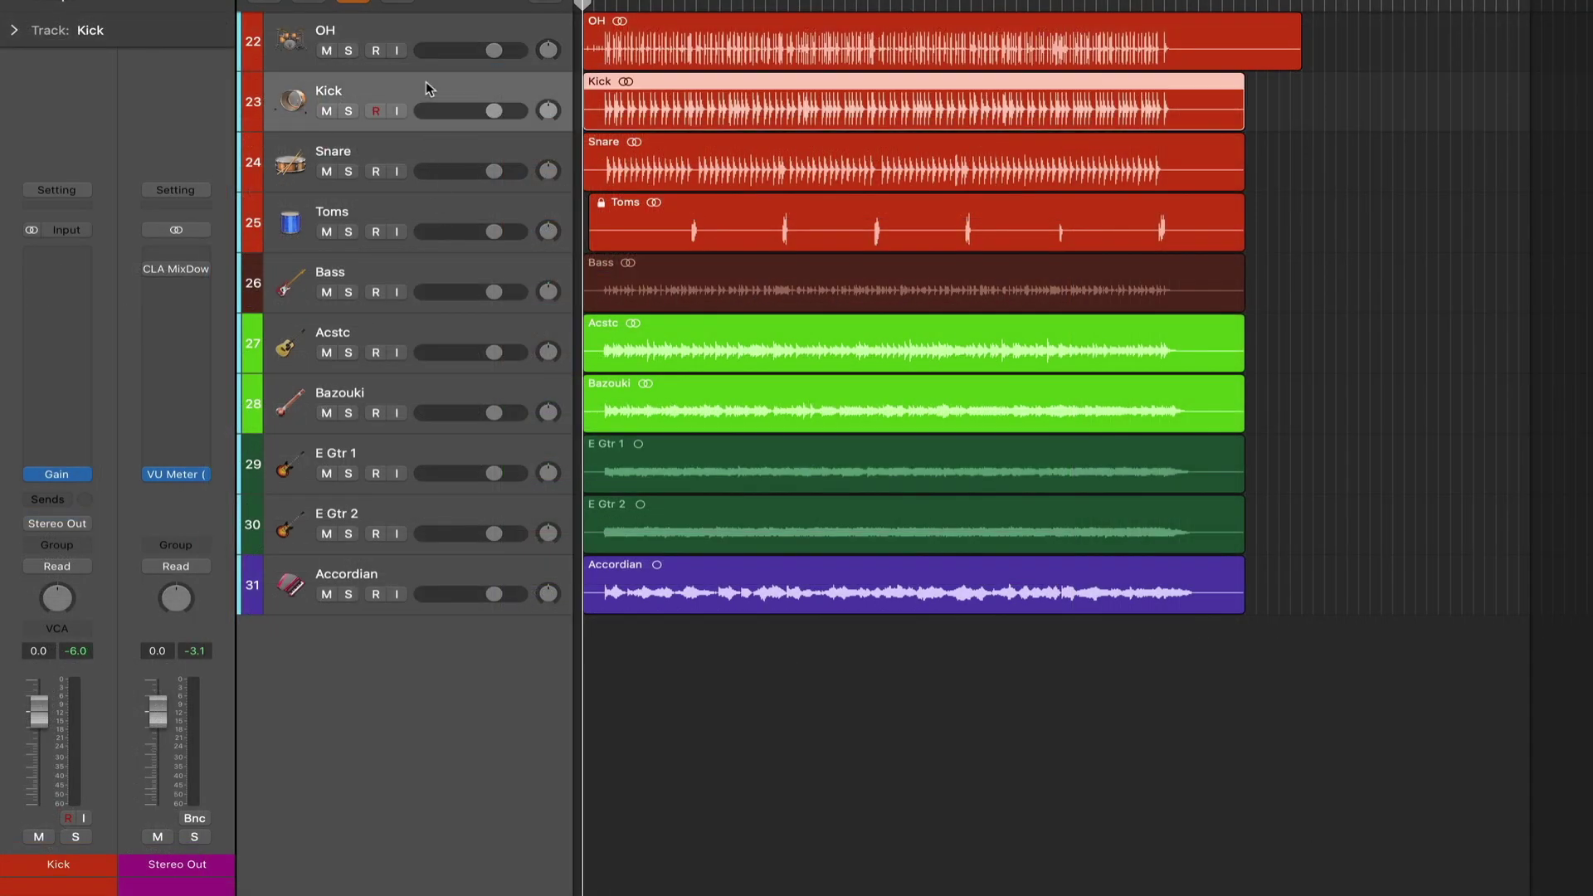
left_click(349, 110)
left_click(765, 5)
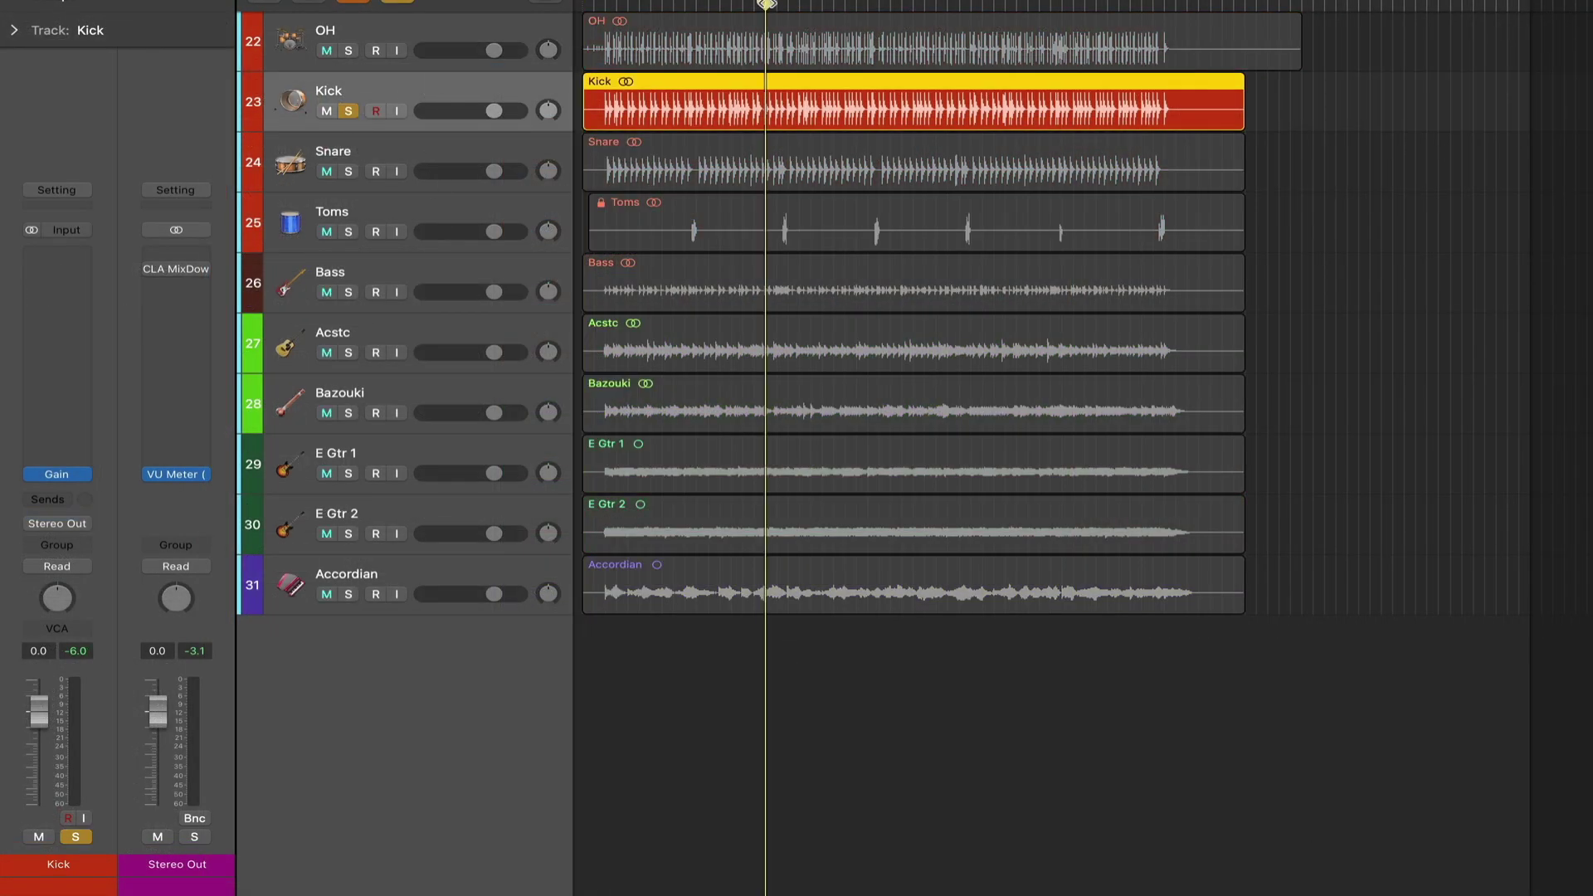
key("space")
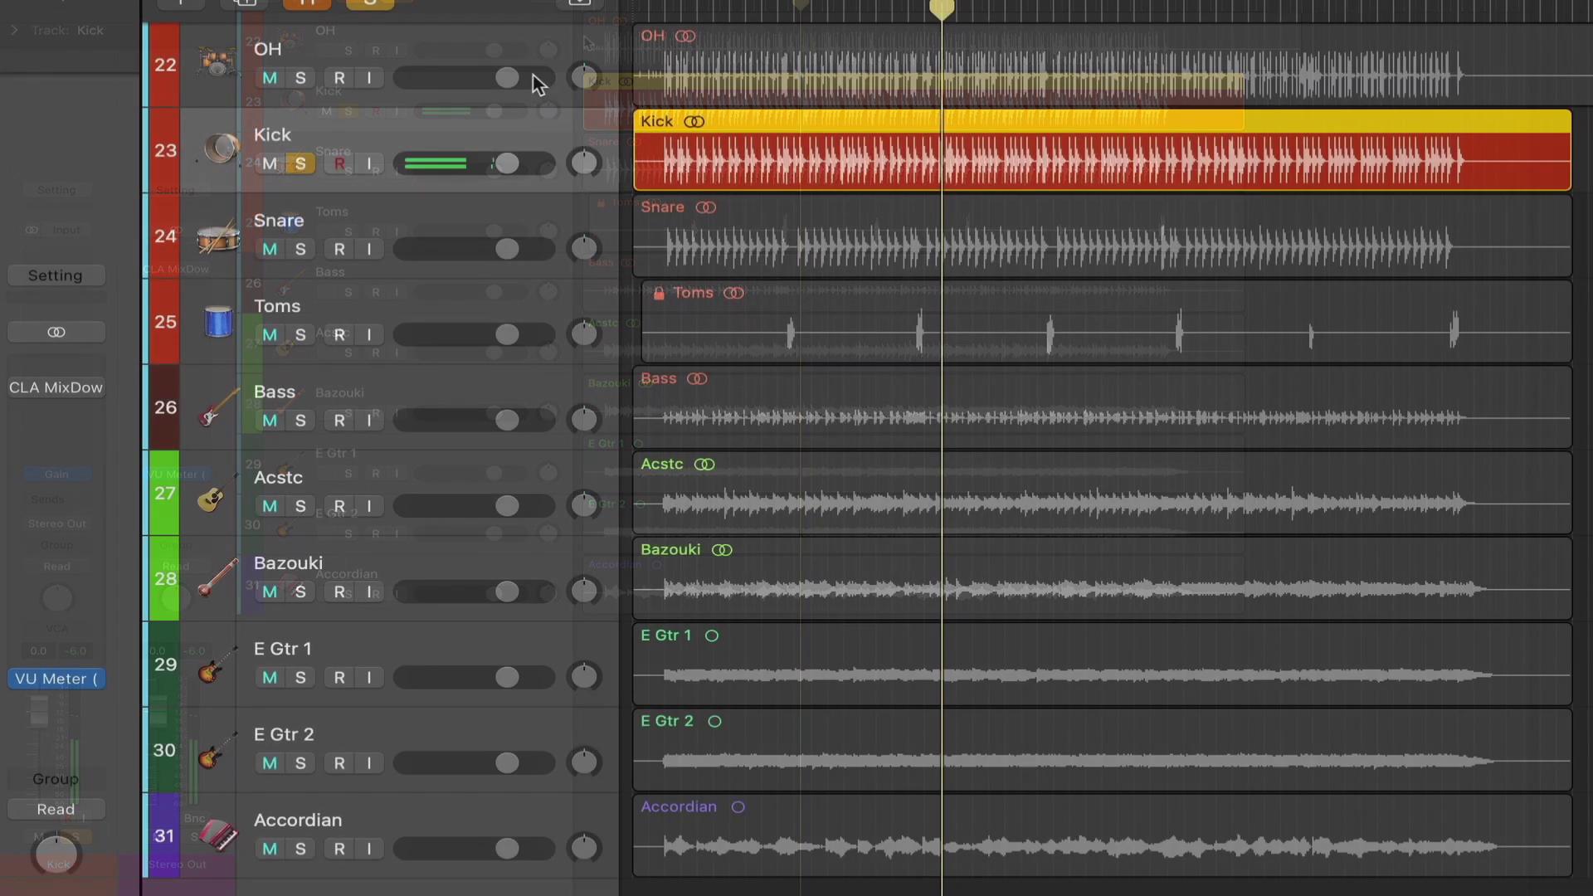
Solo OH and trim its region gain to -5.4 dB during playback.
left_click(320, 27)
left_click(298, 78)
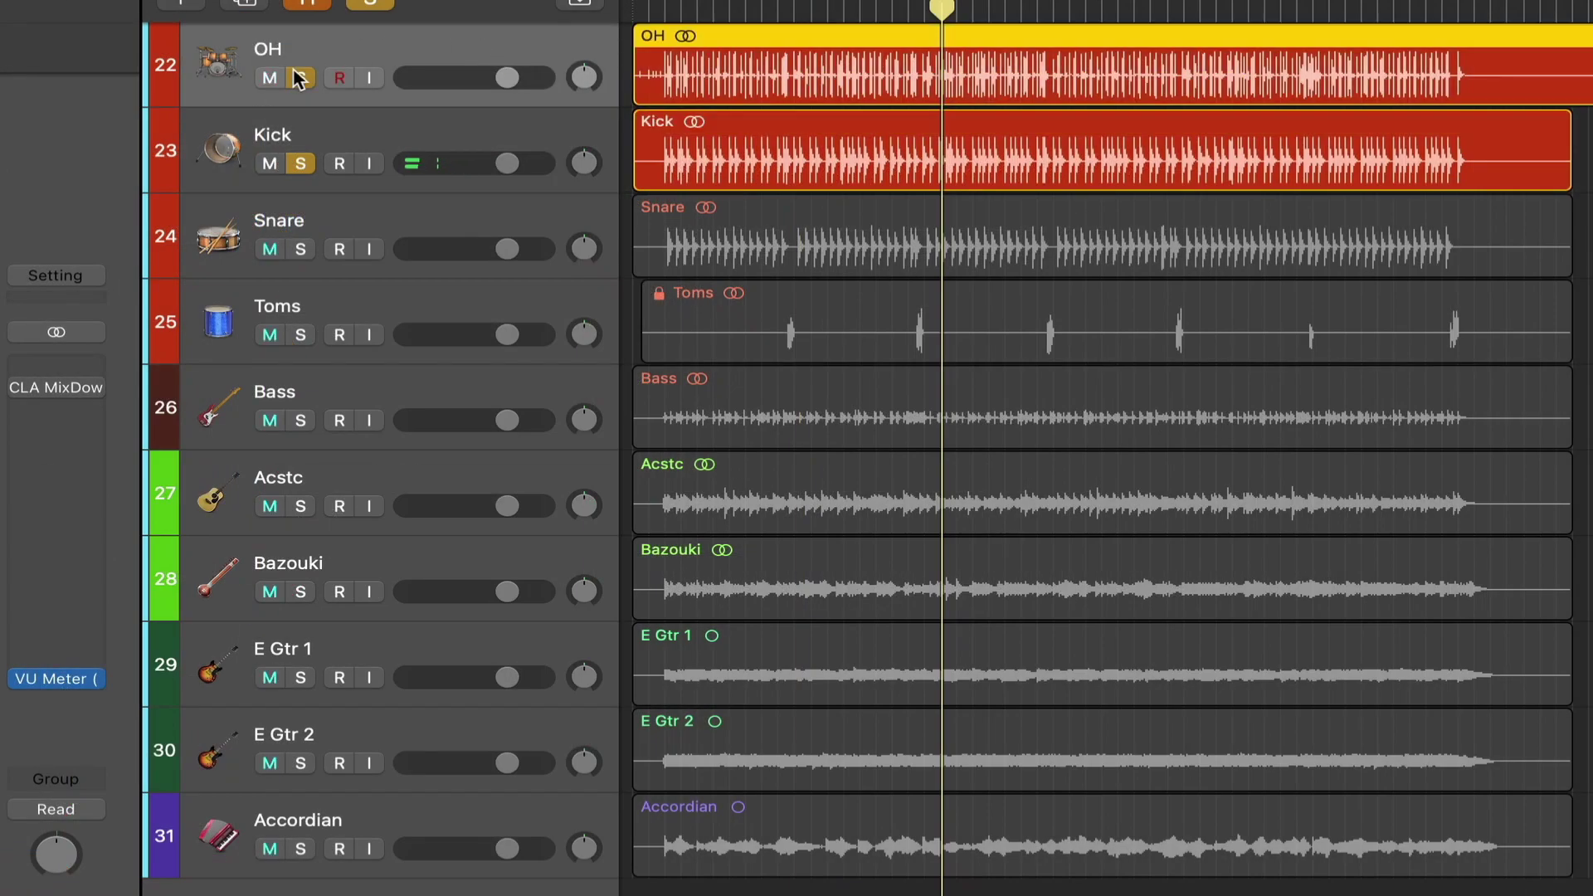
left_click_drag(817, 143, 859, 123)
key("space")
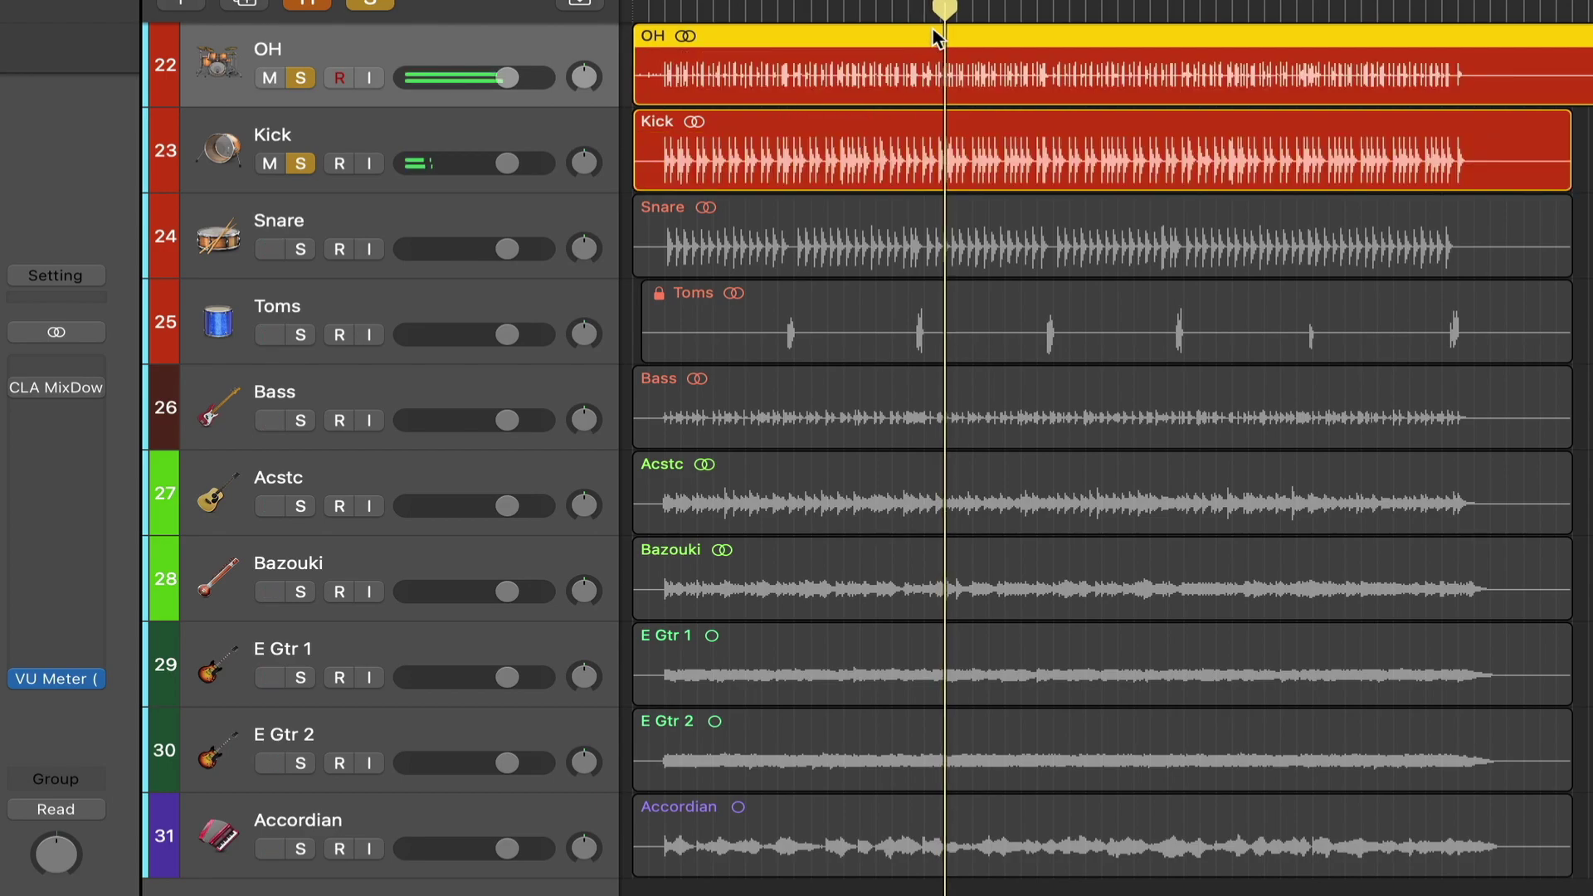
left_click_drag(951, 60, 951, 72)
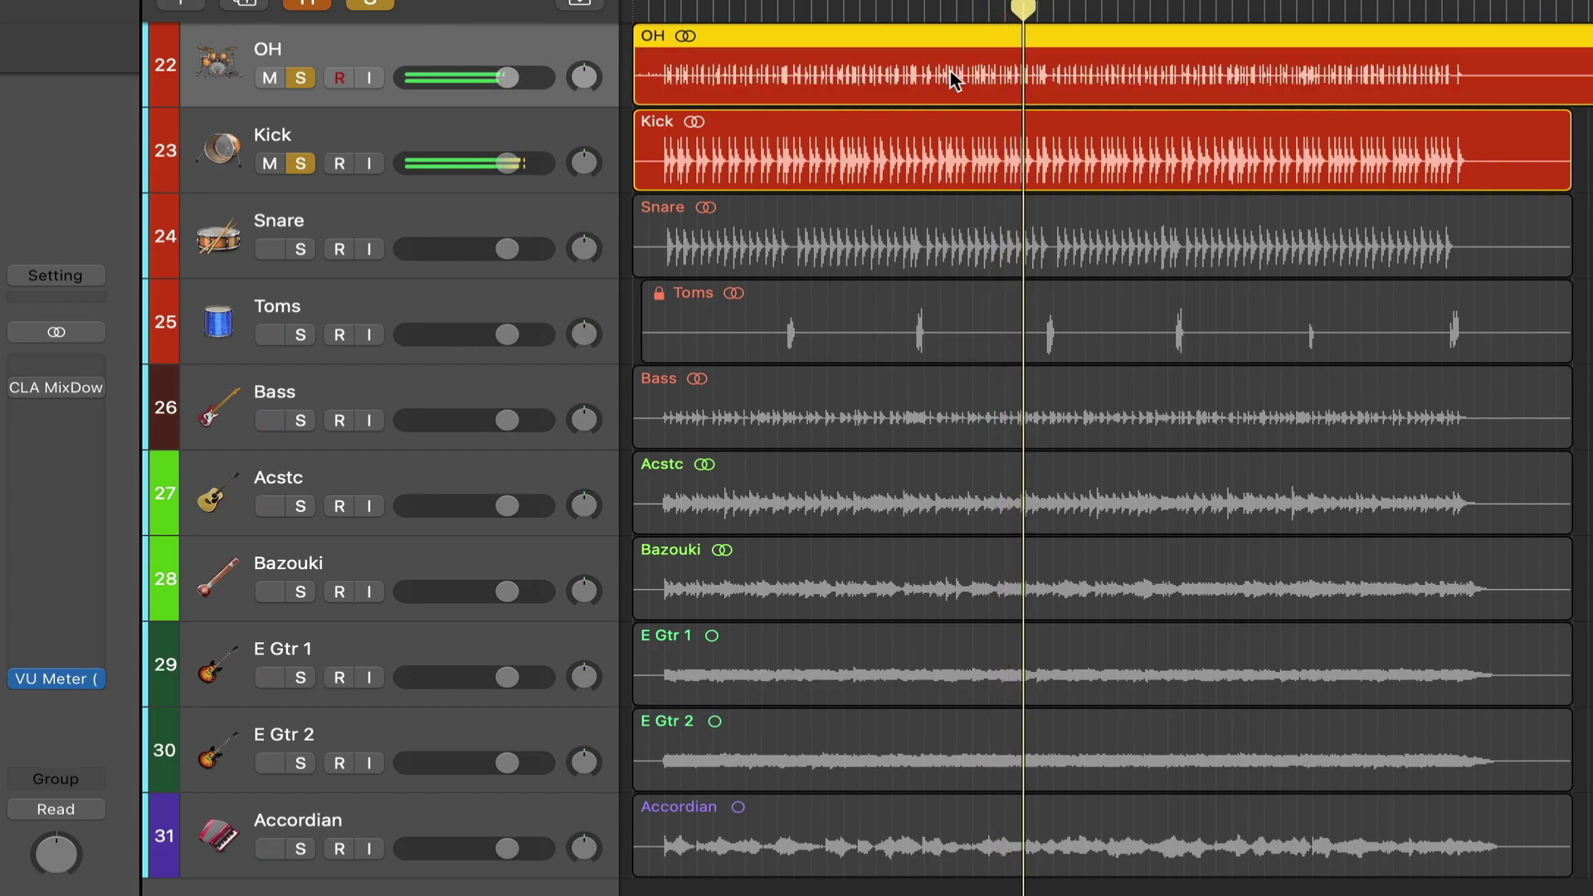
Solo Snare, set its region gain to about +6.7 dB, and nudge the Toms region gain.
left_click(494, 221)
left_click(303, 250)
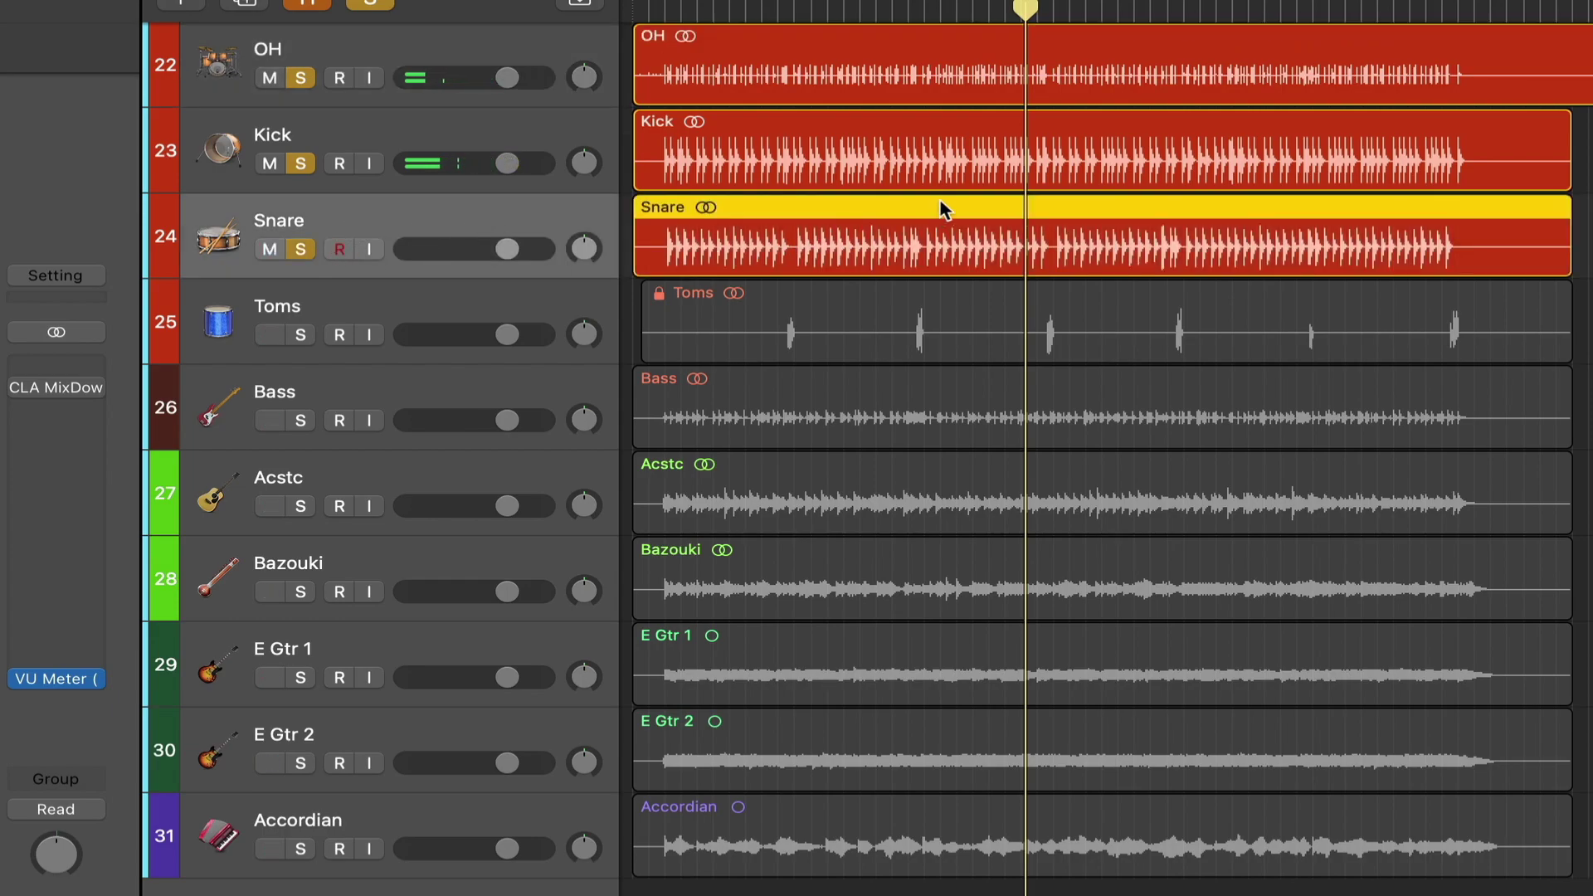
left_click(960, 7)
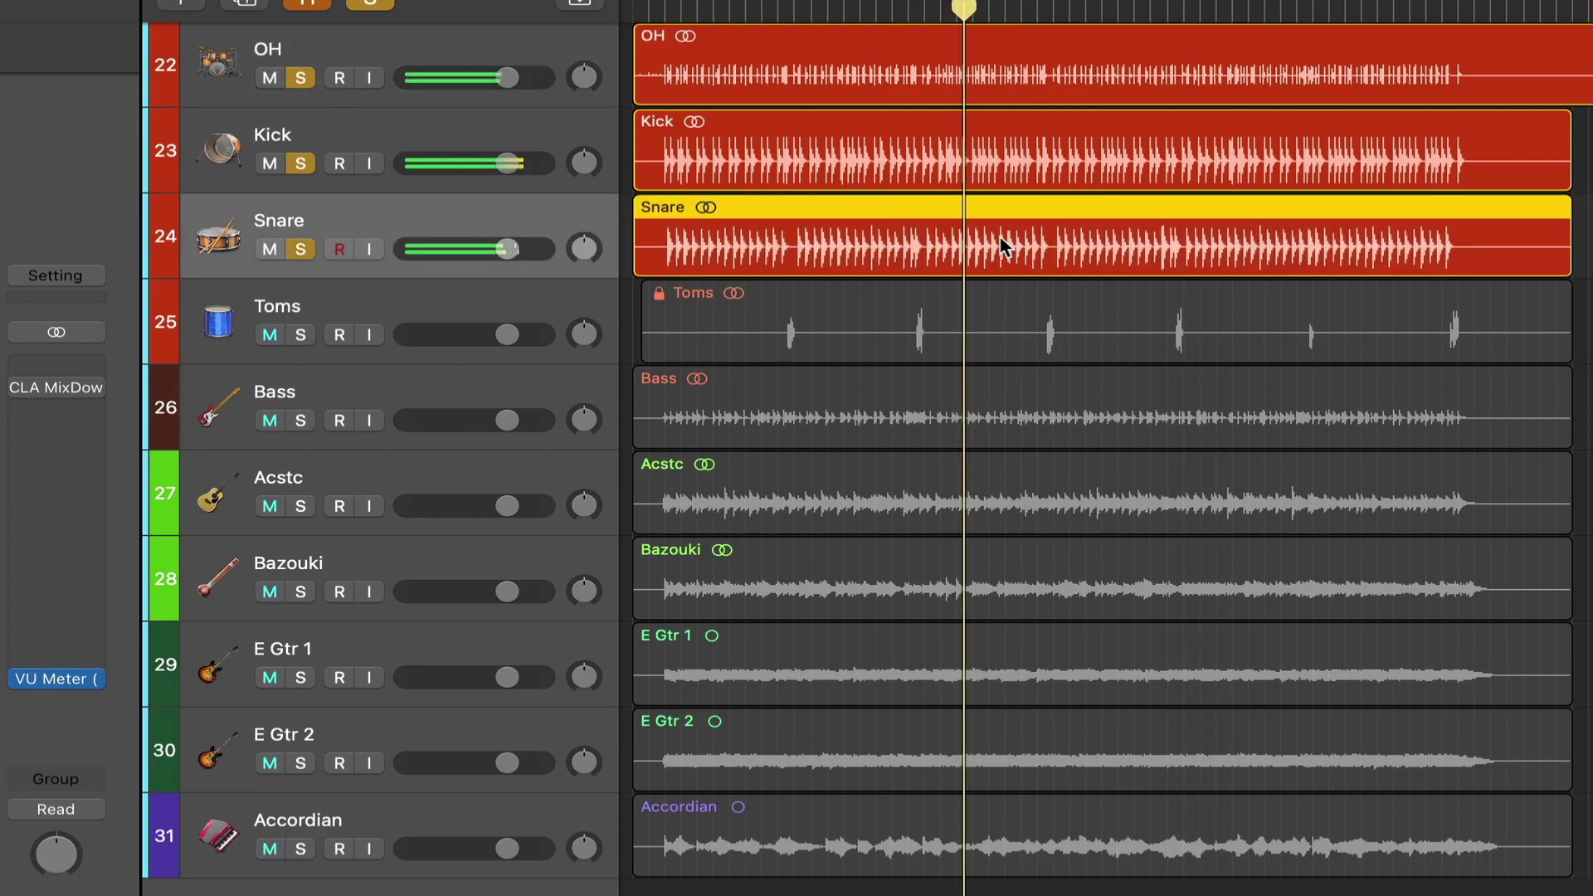
left_click_drag(1004, 247, 998, 254)
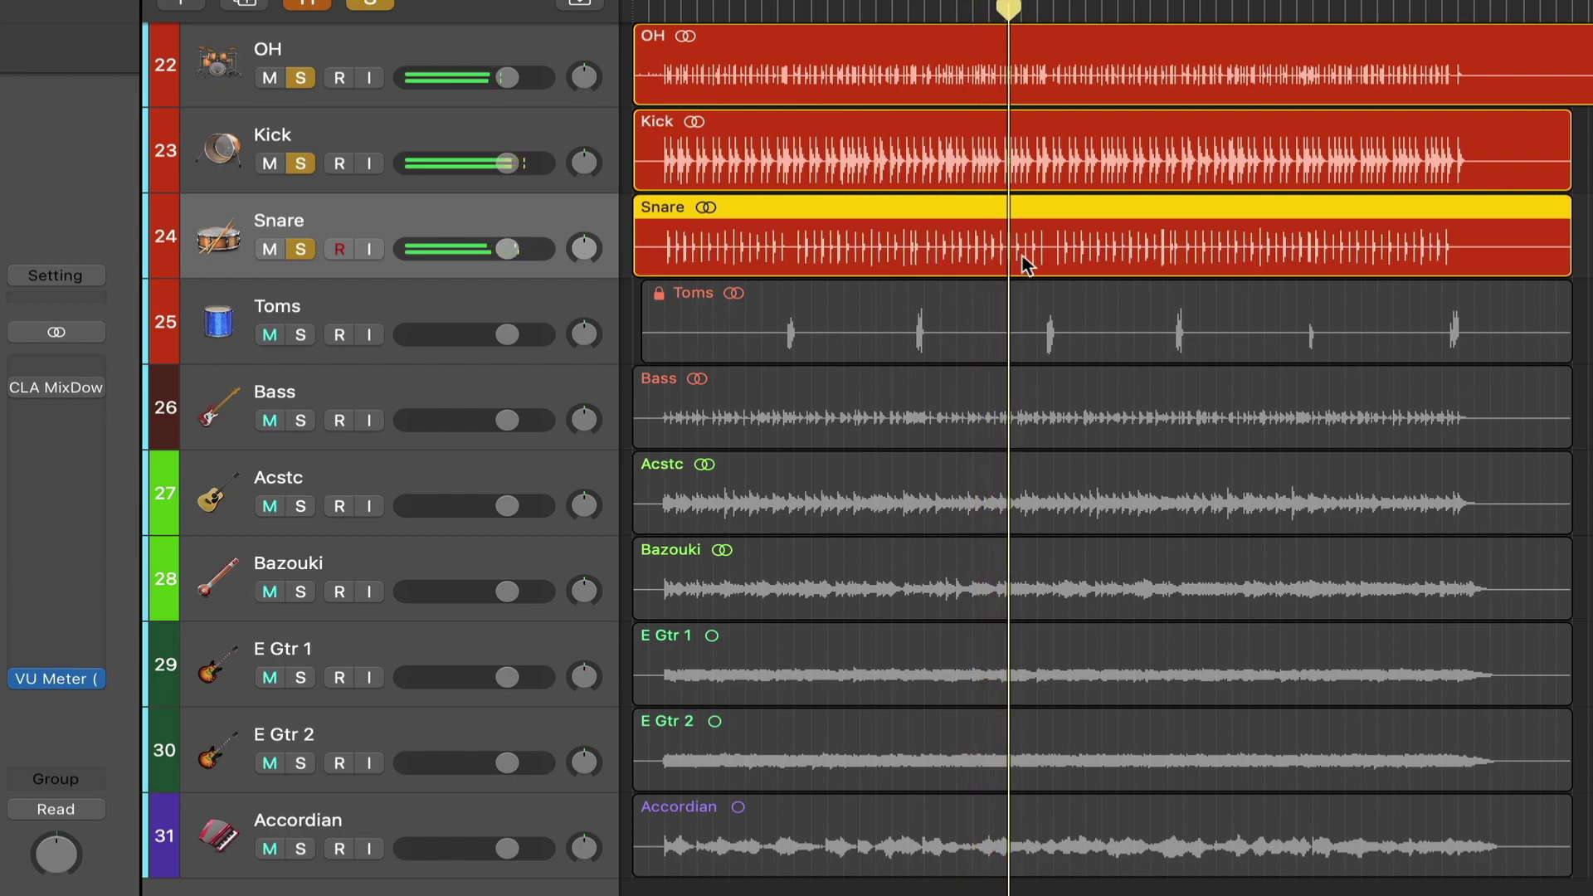
left_click_drag(1085, 331, 1085, 369)
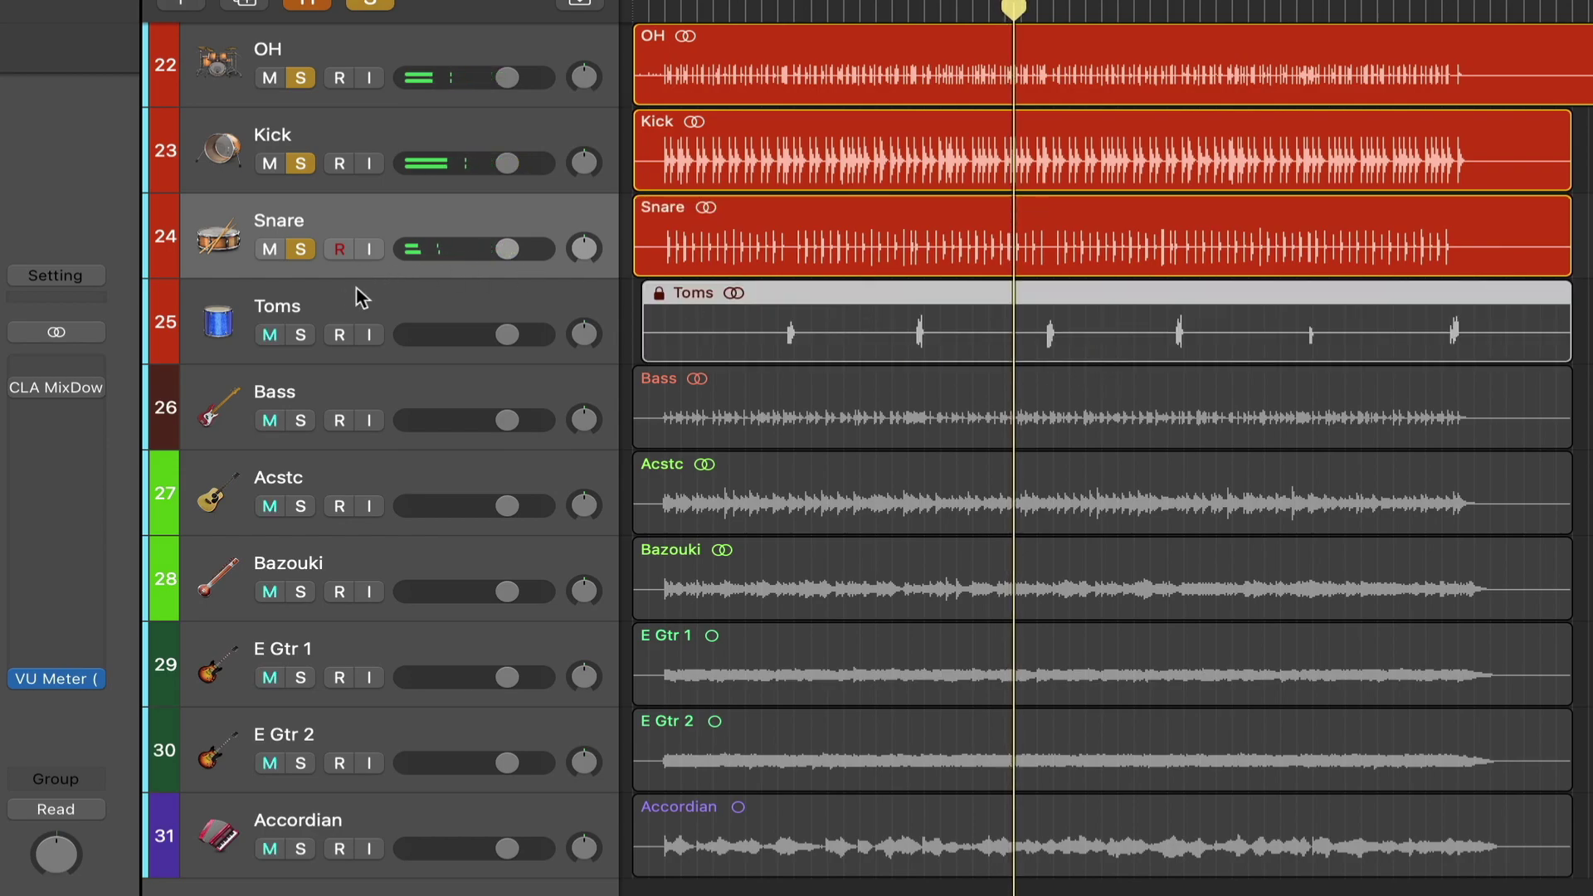
Solo Toms and Bass, and raise the Bass region volume line to +6.3 dB.
left_click(305, 336)
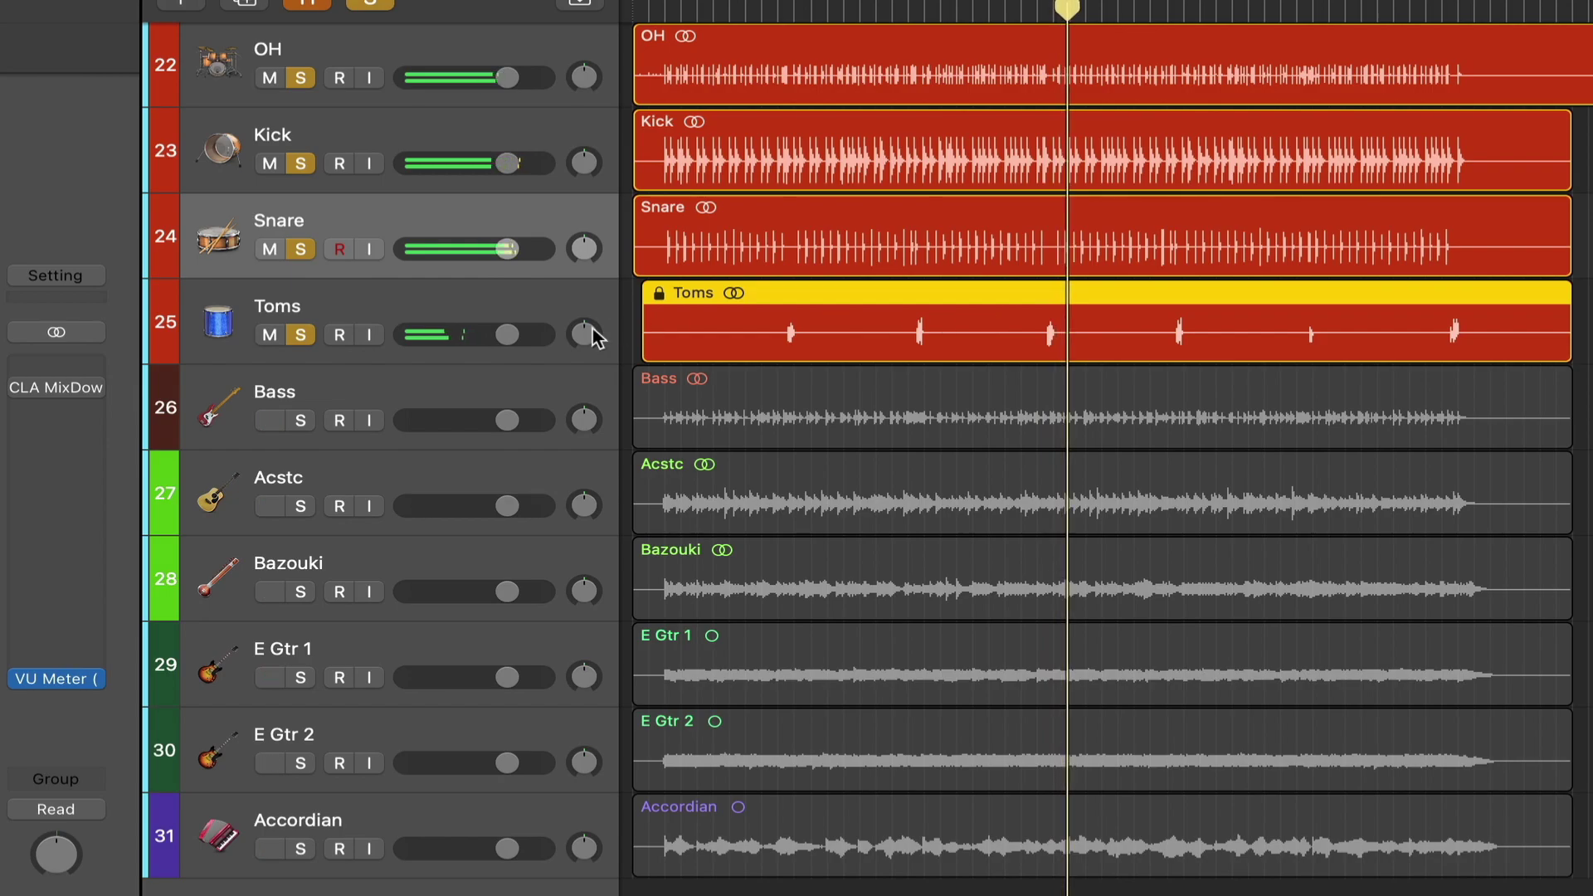
left_click(435, 390)
left_click(300, 421)
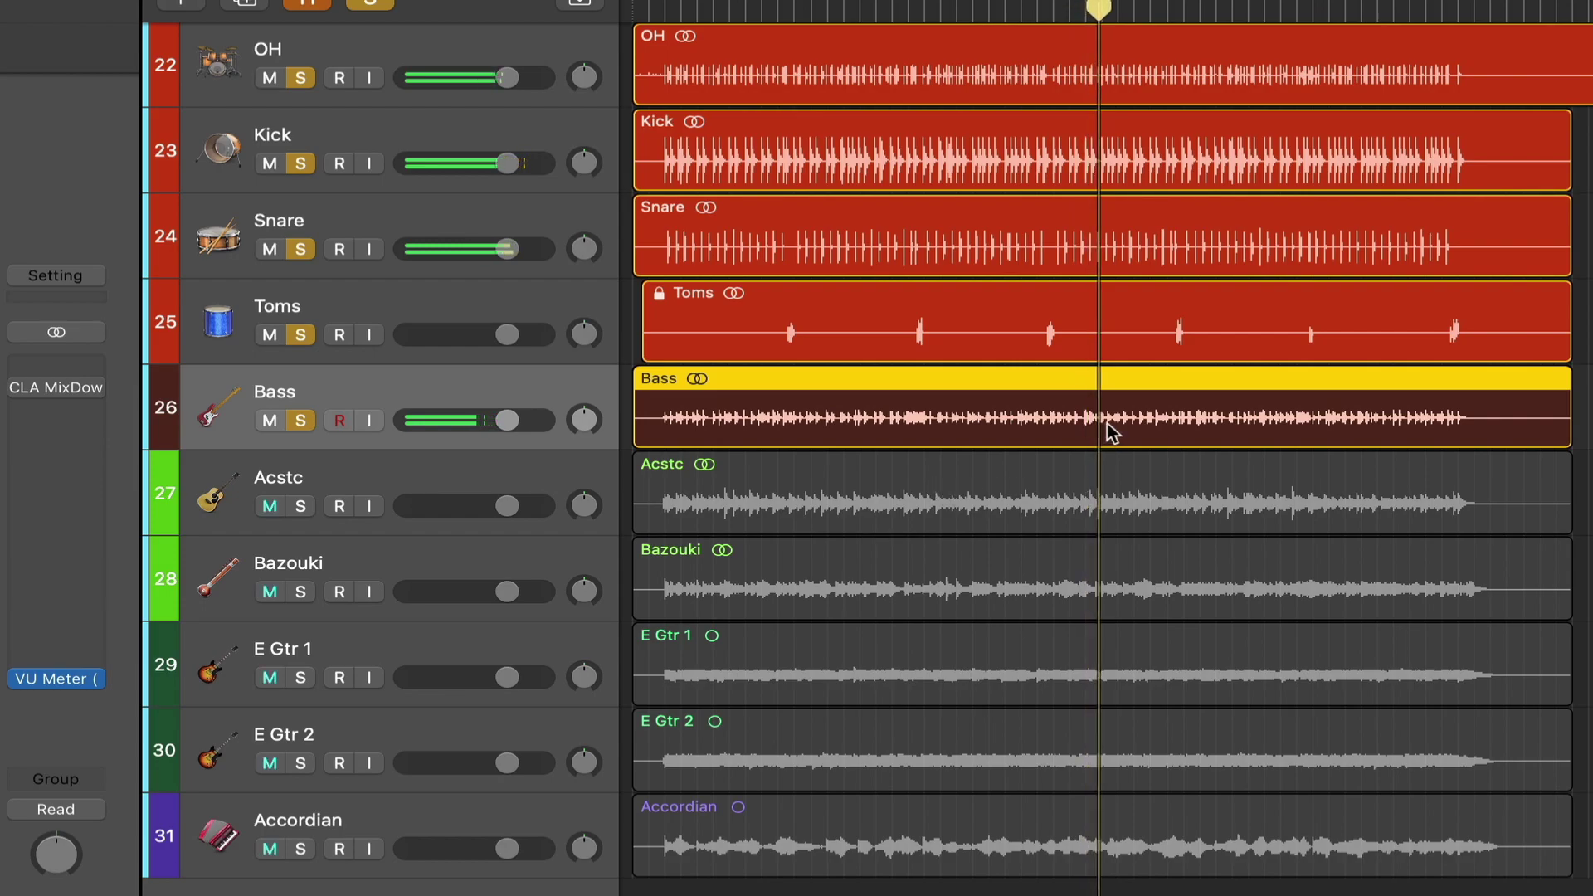
key("a")
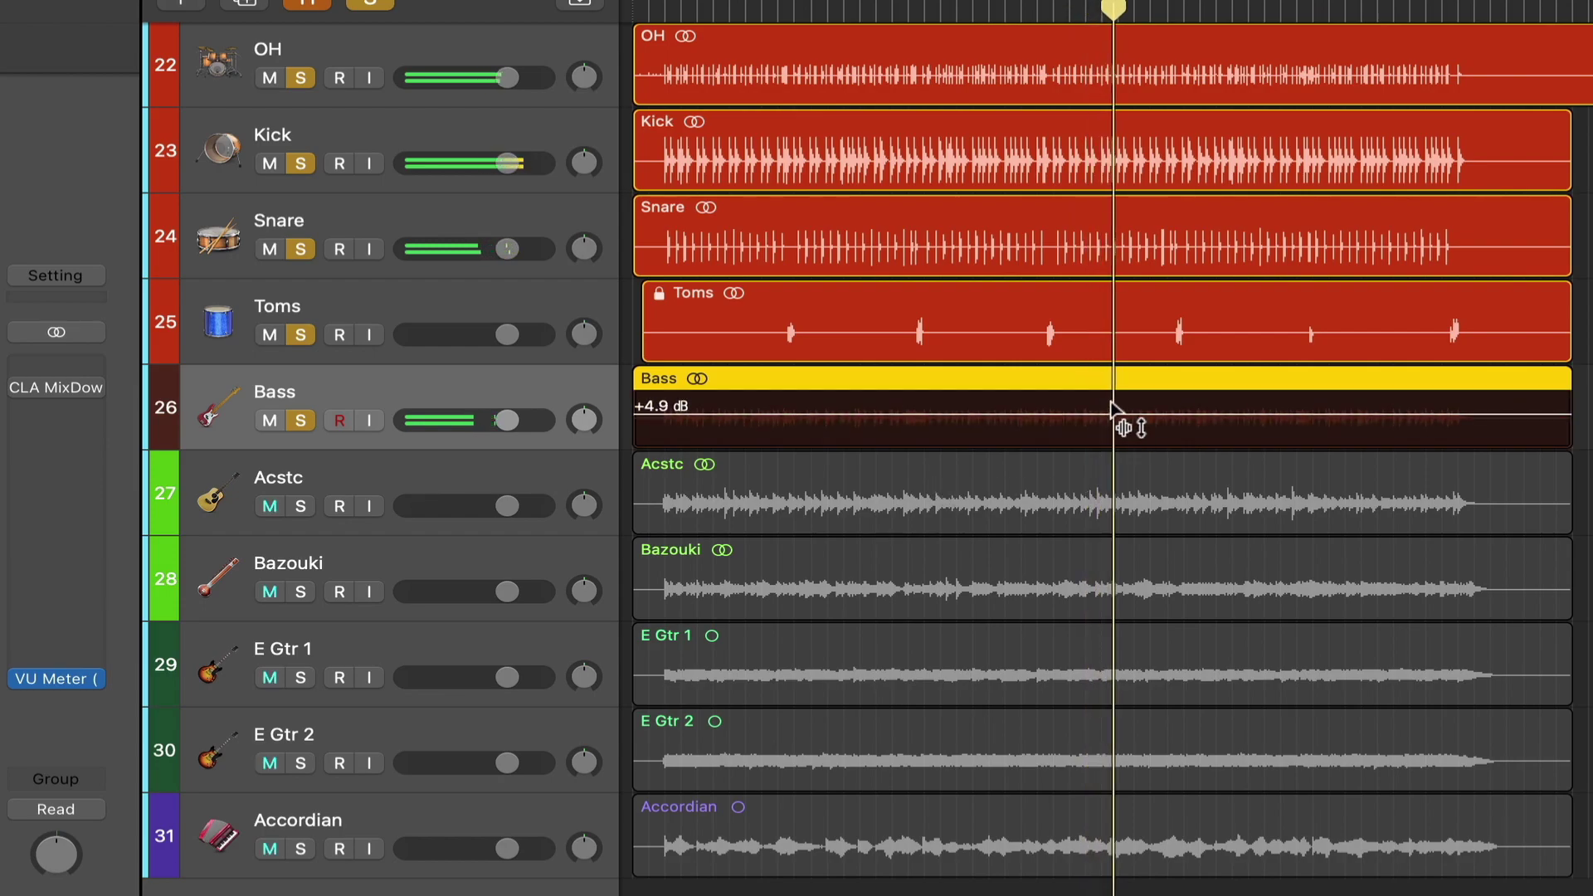
left_click_drag(1111, 406, 1113, 363)
key("a")
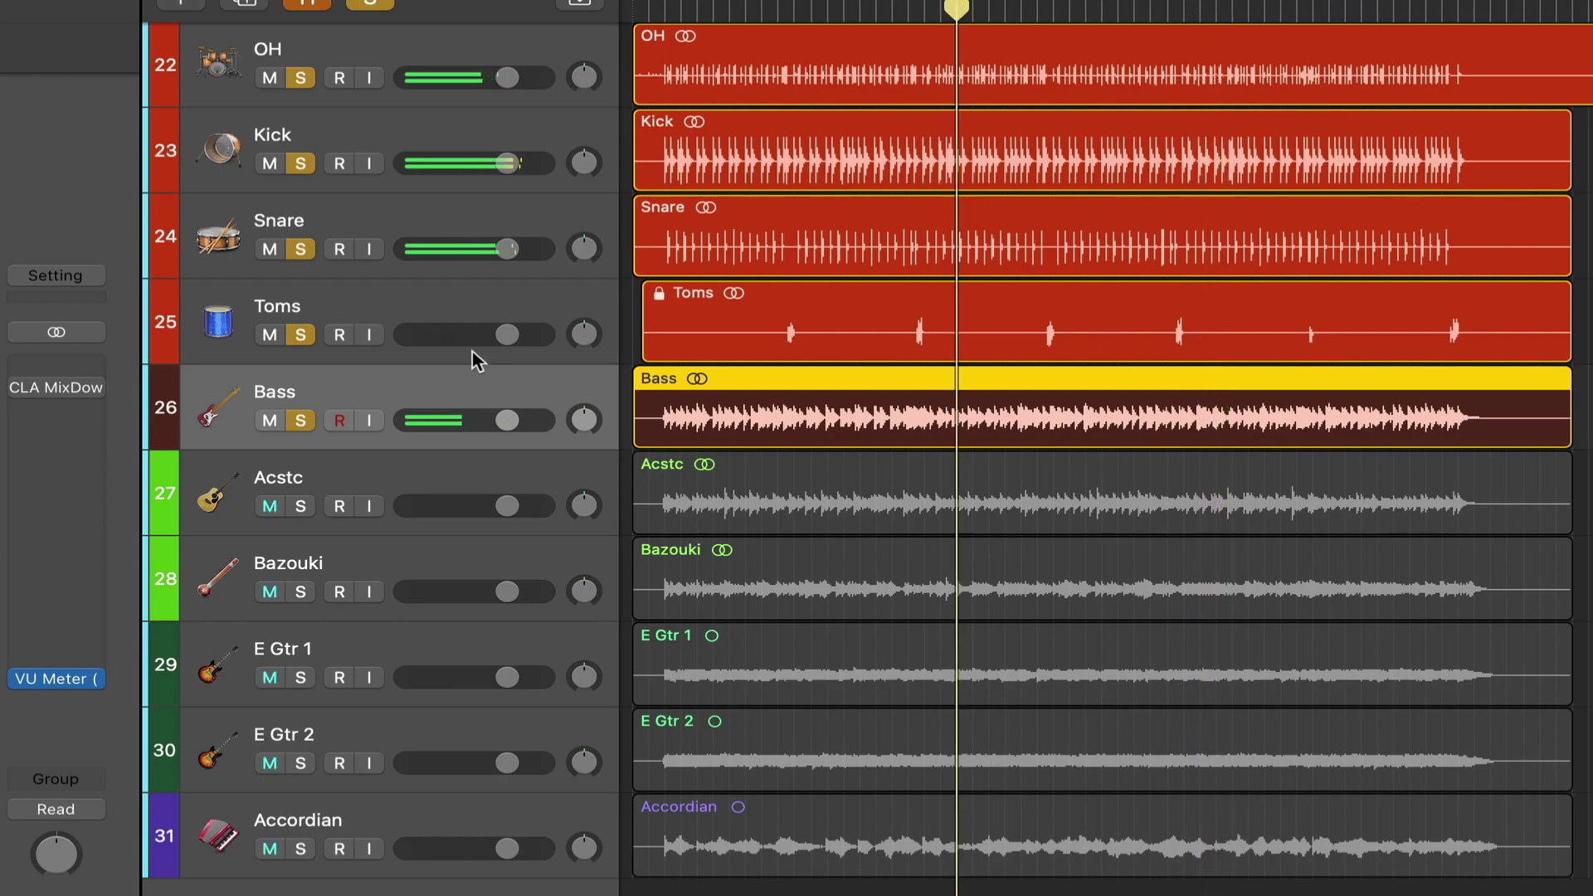
Solo Acstc and raise its region level to +10.2 dB.
left_click(410, 473)
left_click(301, 506)
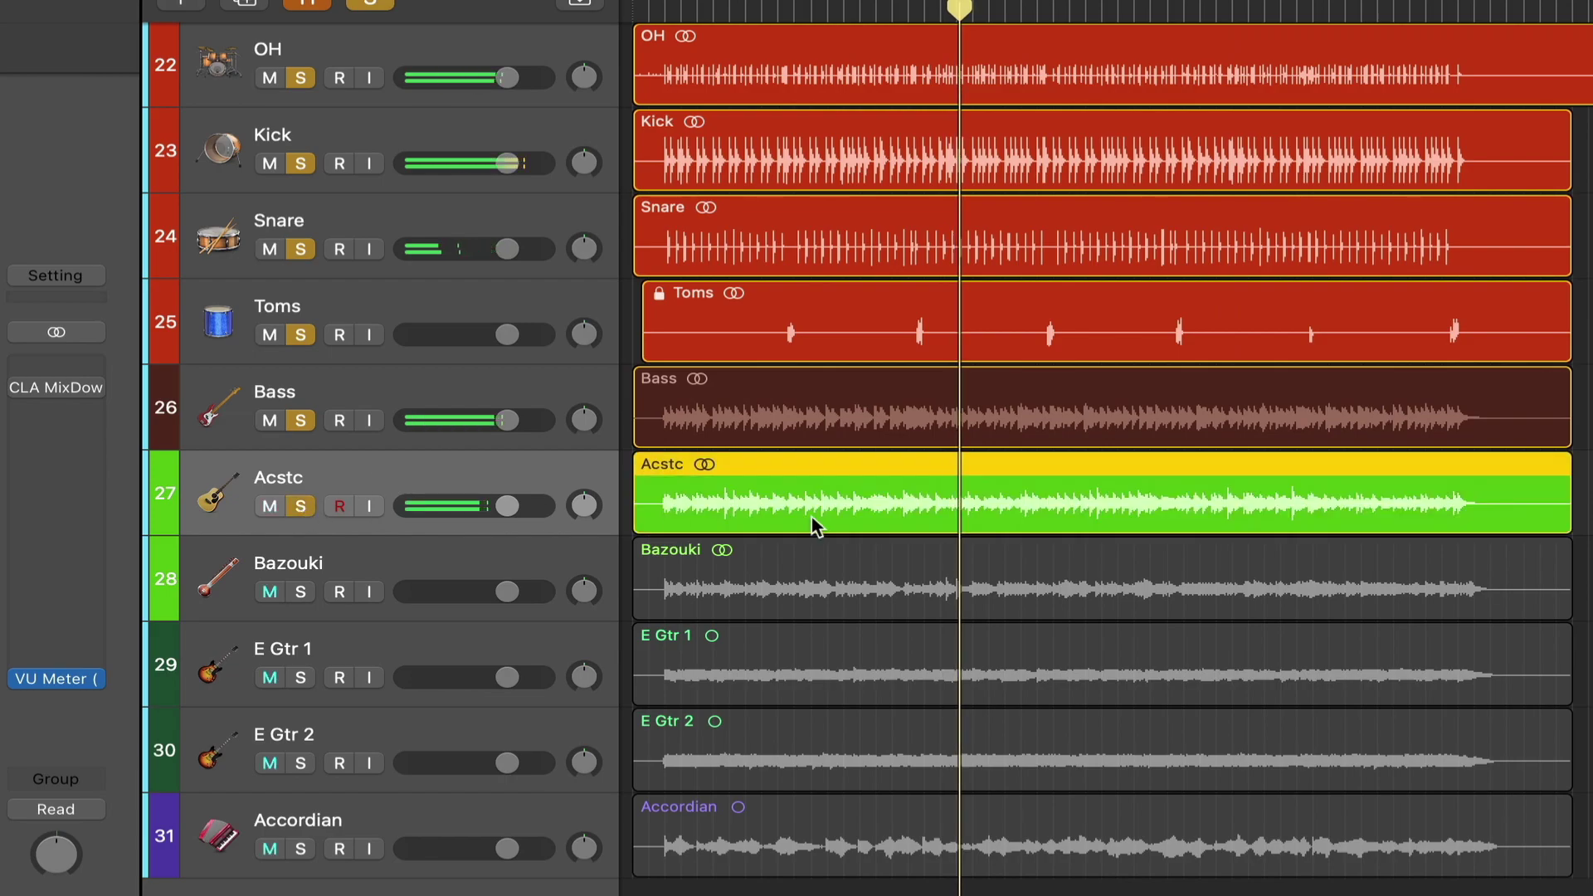
key("a")
left_click_drag(1054, 481, 1054, 513)
key("a")
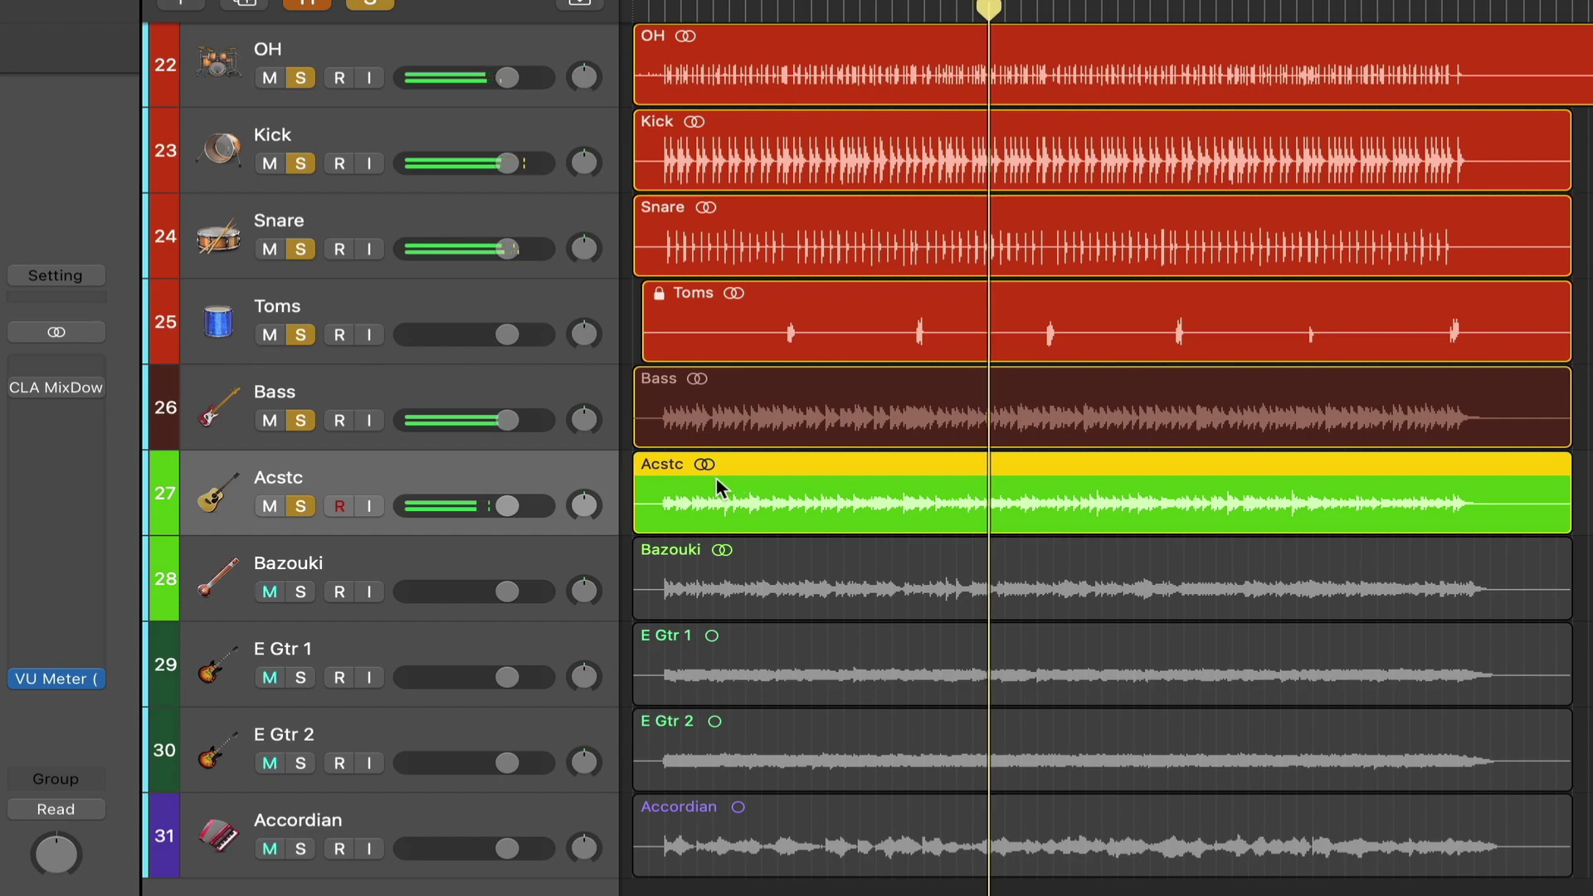
Pan Acstc right to +63 and fine-tune its region level to +10.4 dB.
left_click_drag(585, 503, 653, 222)
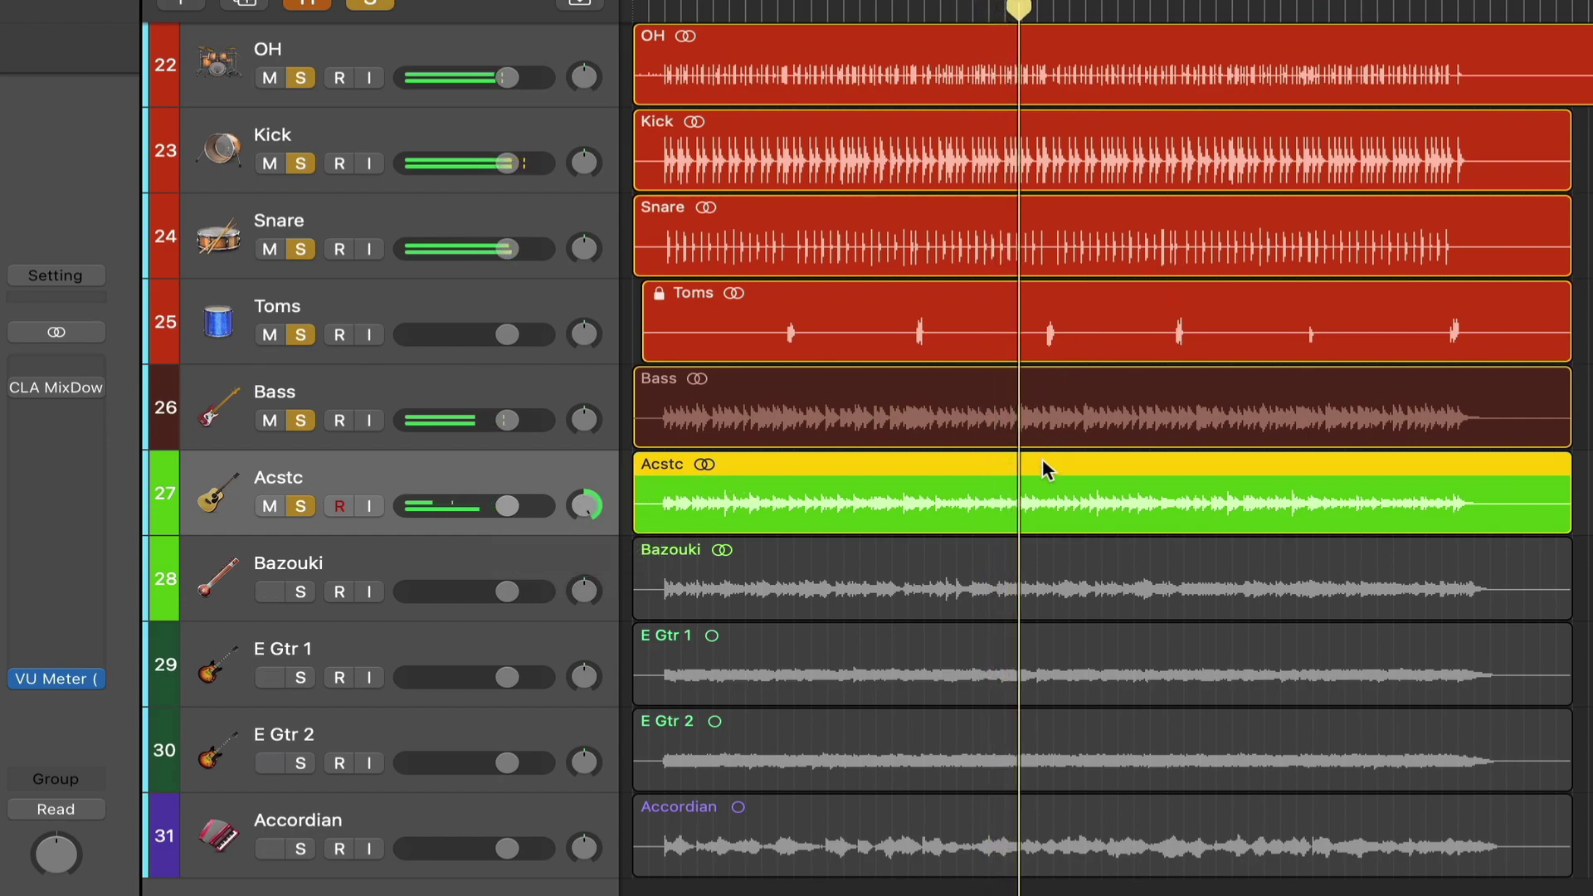
key("a")
left_click_drag(1052, 491, 1050, 479)
key("a")
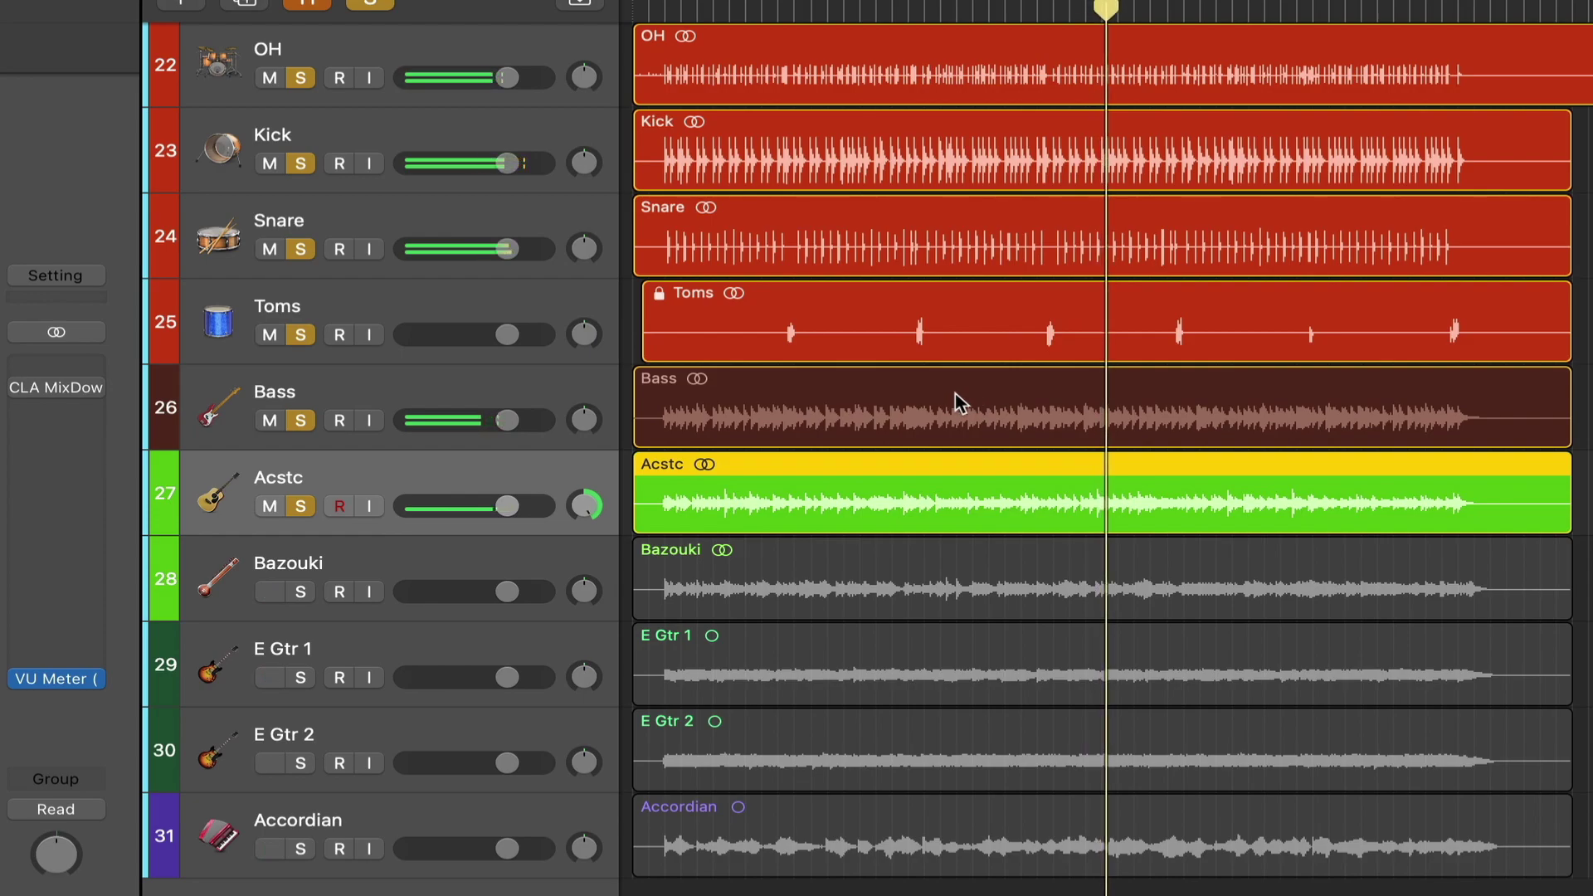
Solo Bazouki and pan it left to -64.
left_click(506, 557)
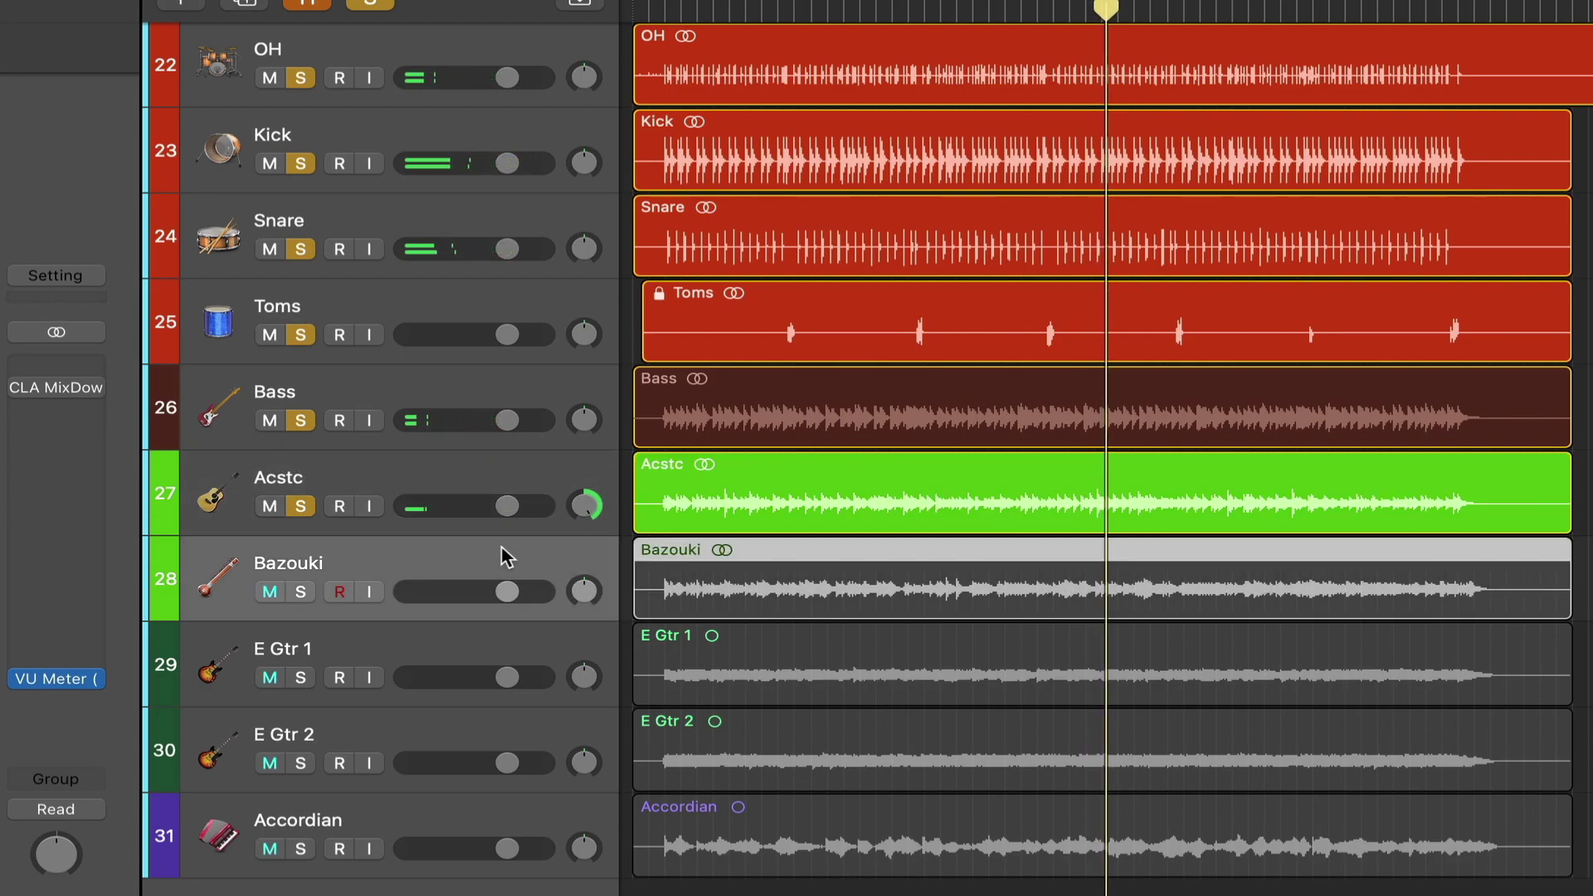
left_click(299, 599)
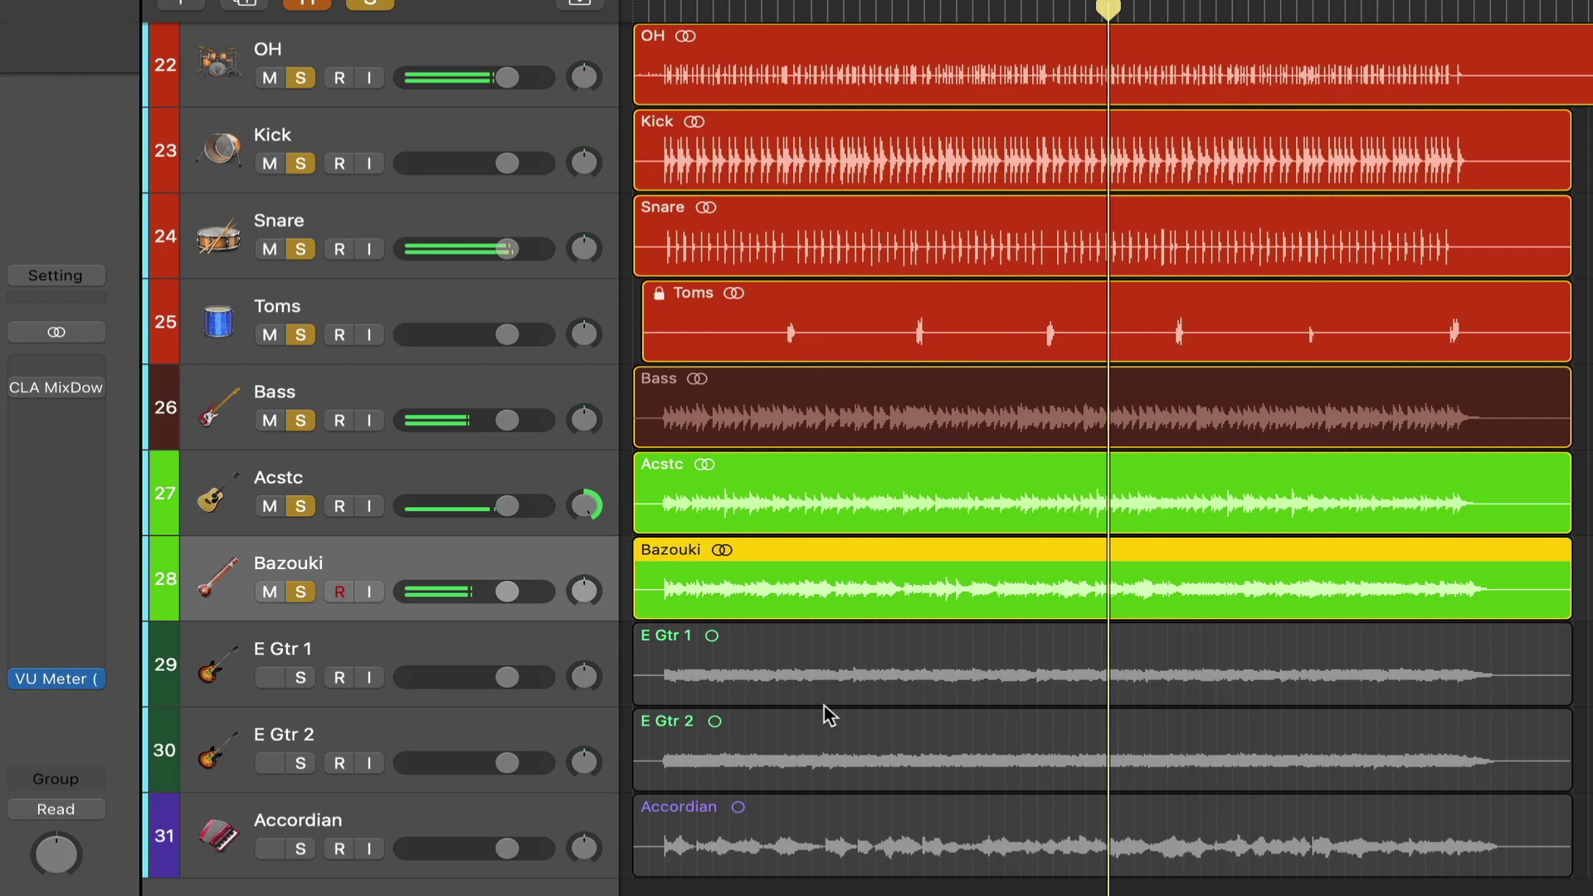
left_click_drag(585, 591, 585, 639)
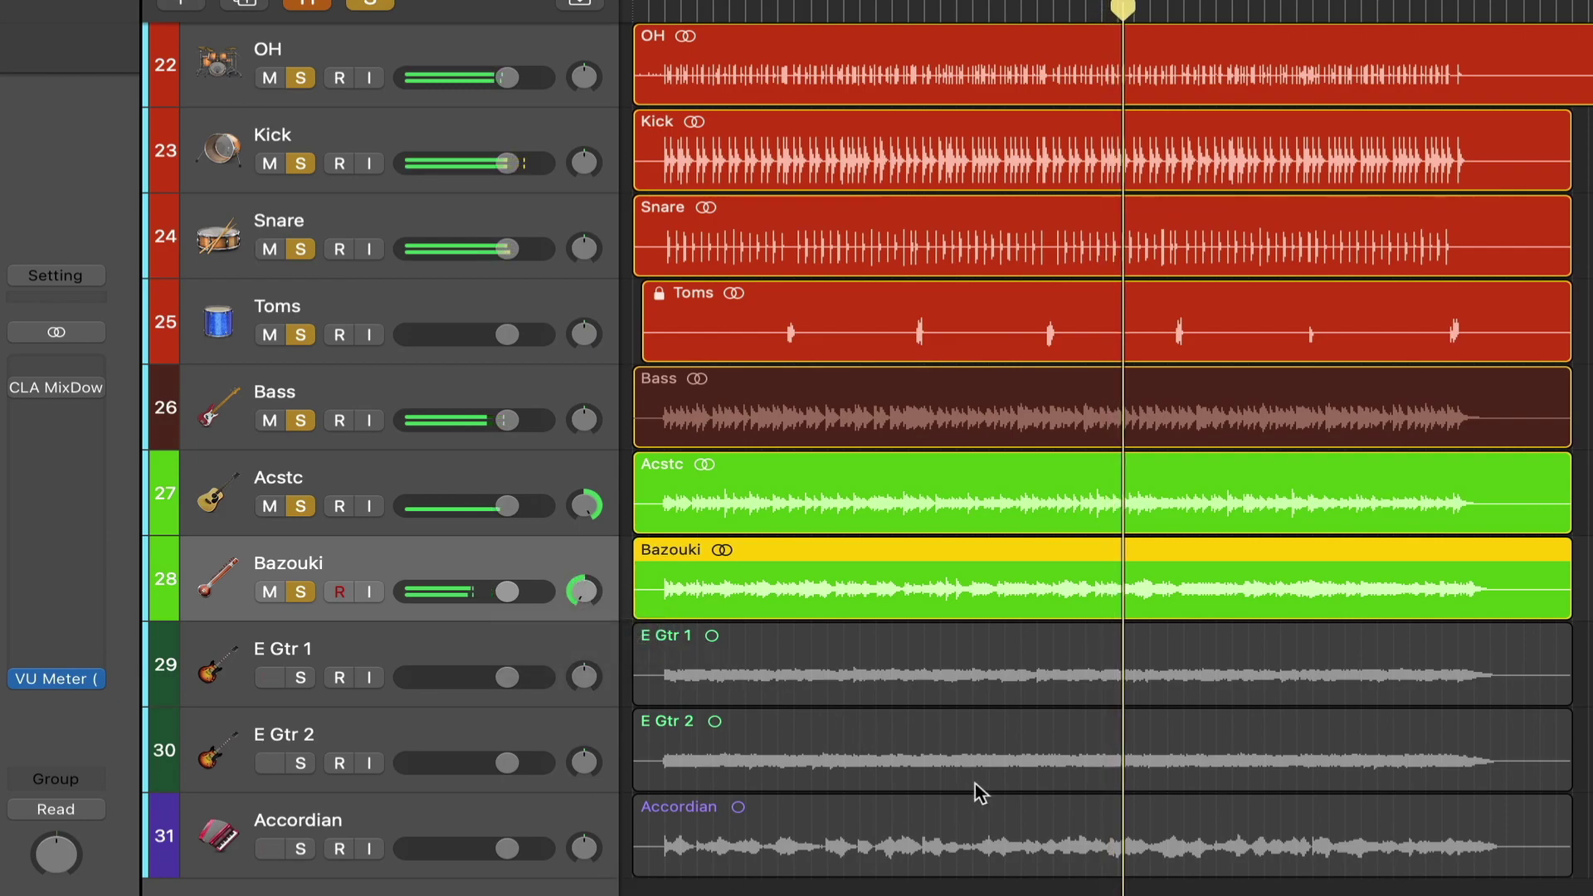
Lower the Bazouki region gain in stages from +13.9 dB to about +12.5 dB.
left_click(1067, 583, "super")
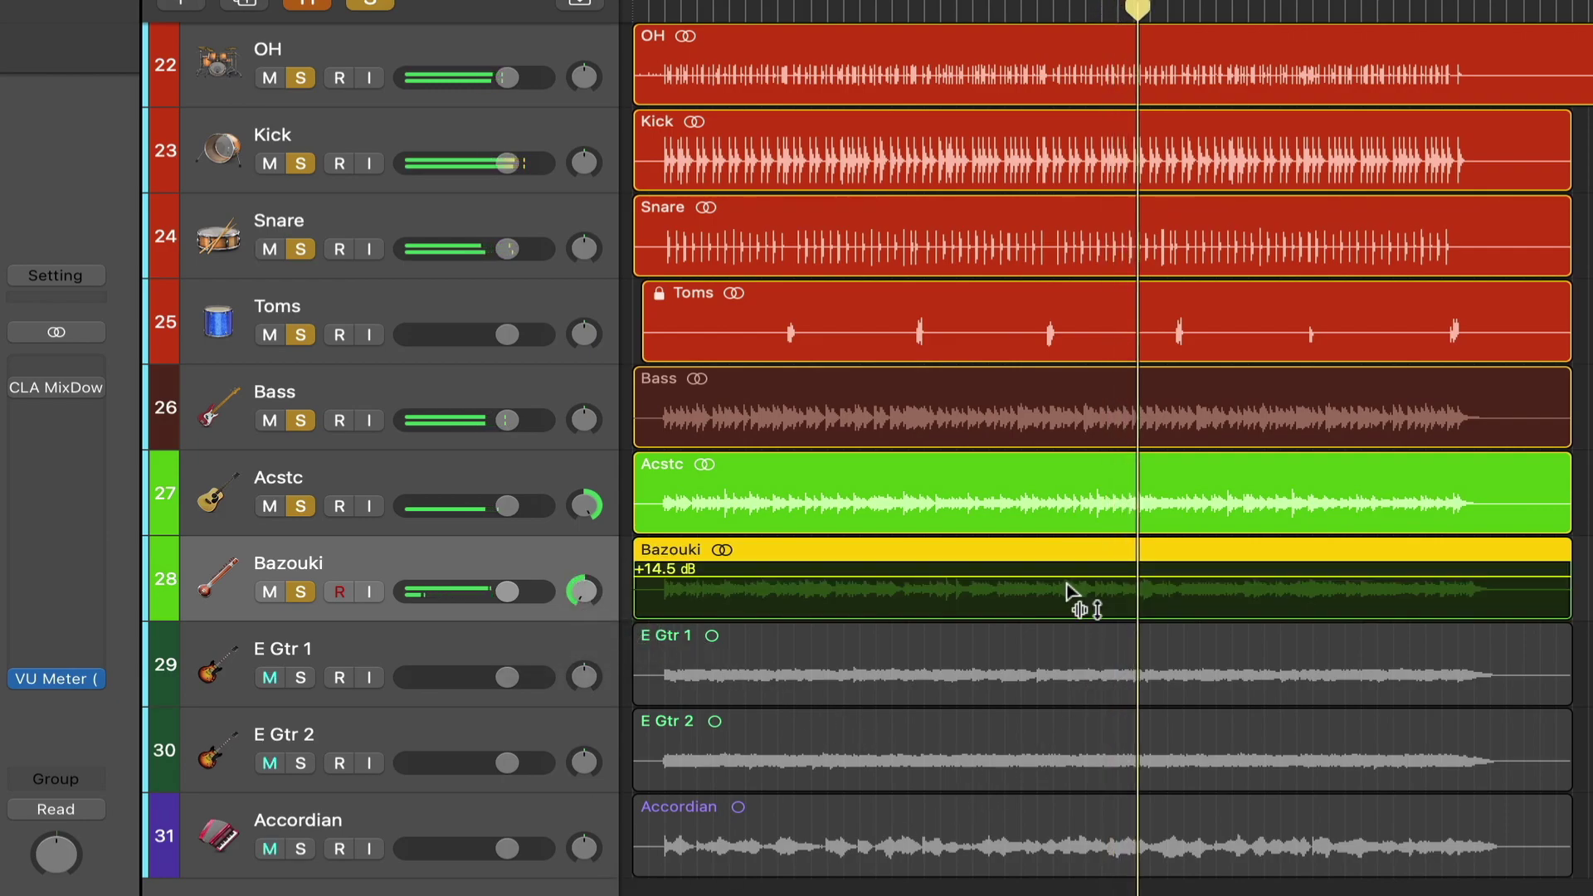
left_click_drag(1066, 588, 1067, 595)
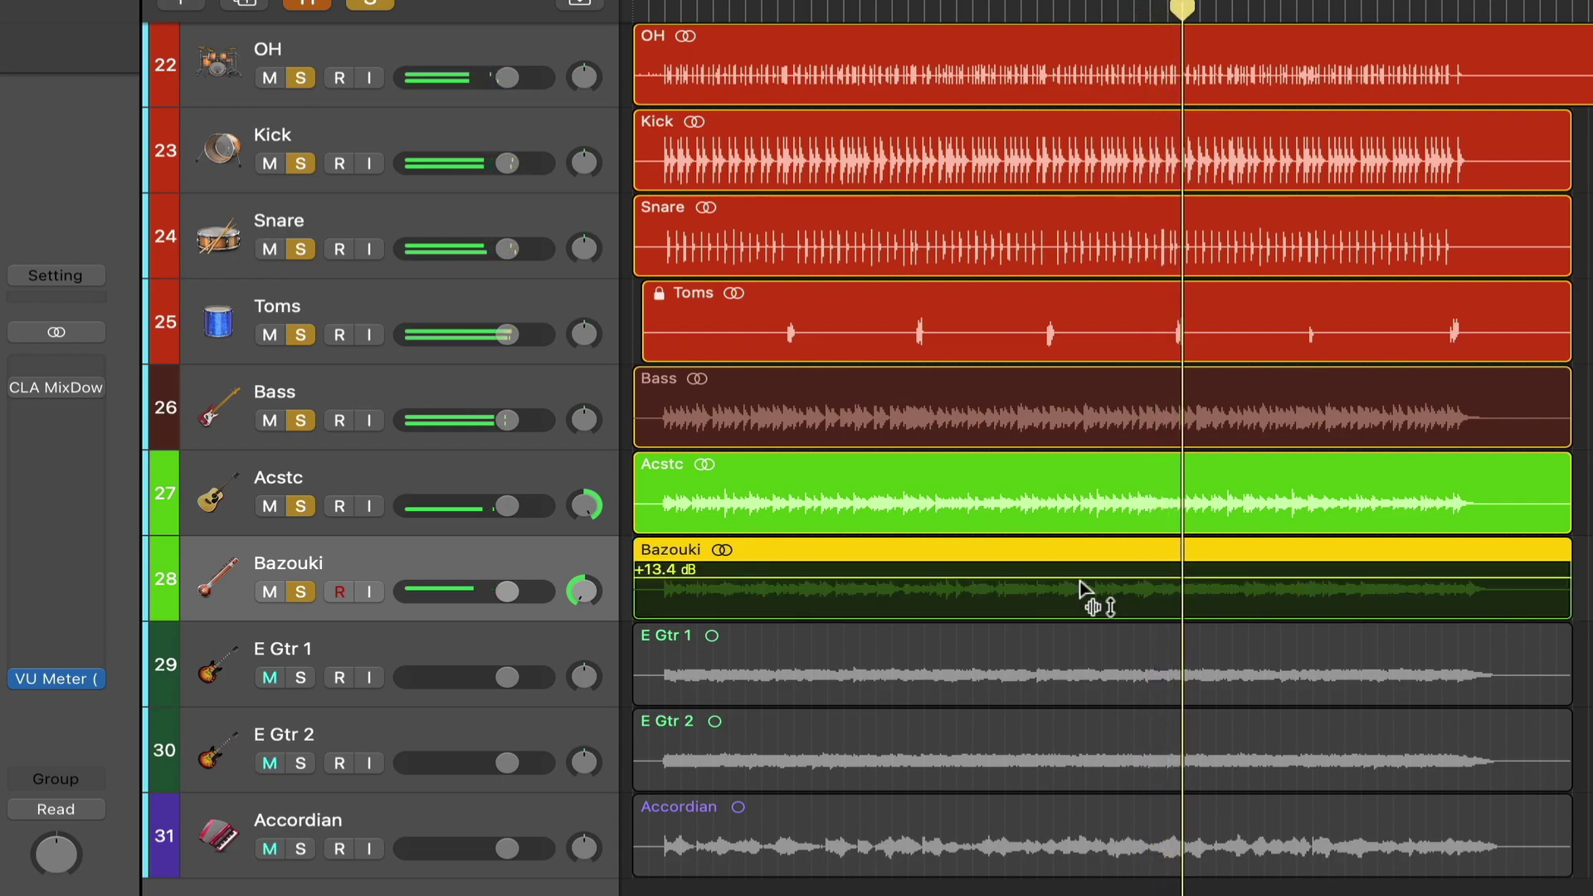
left_click(1078, 583, "super")
left_click_drag(1080, 584, 1081, 582)
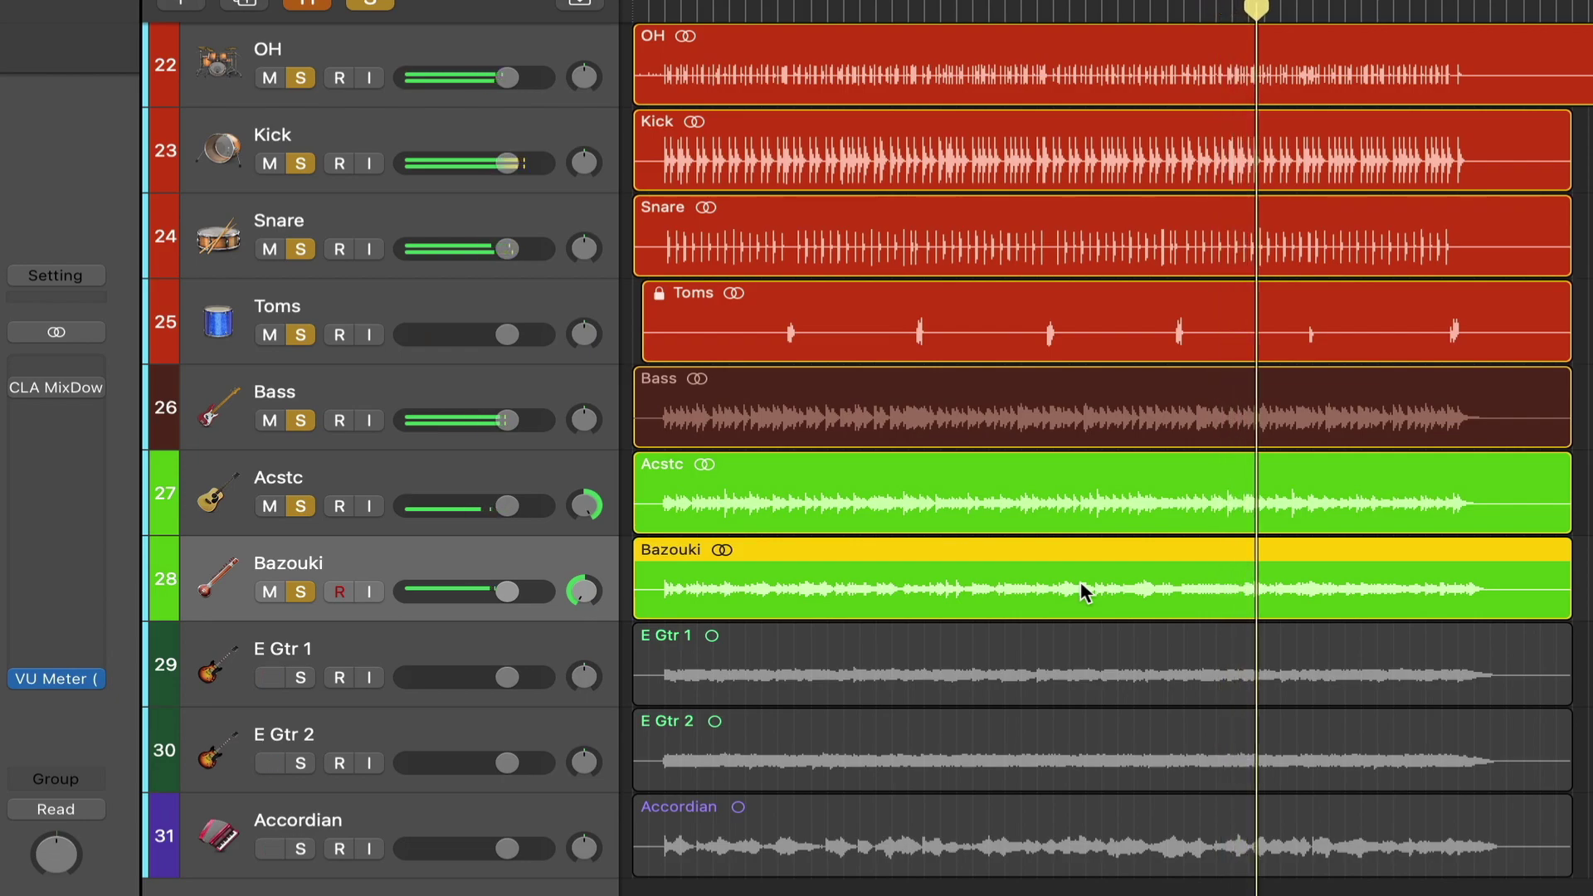
left_click(1080, 581)
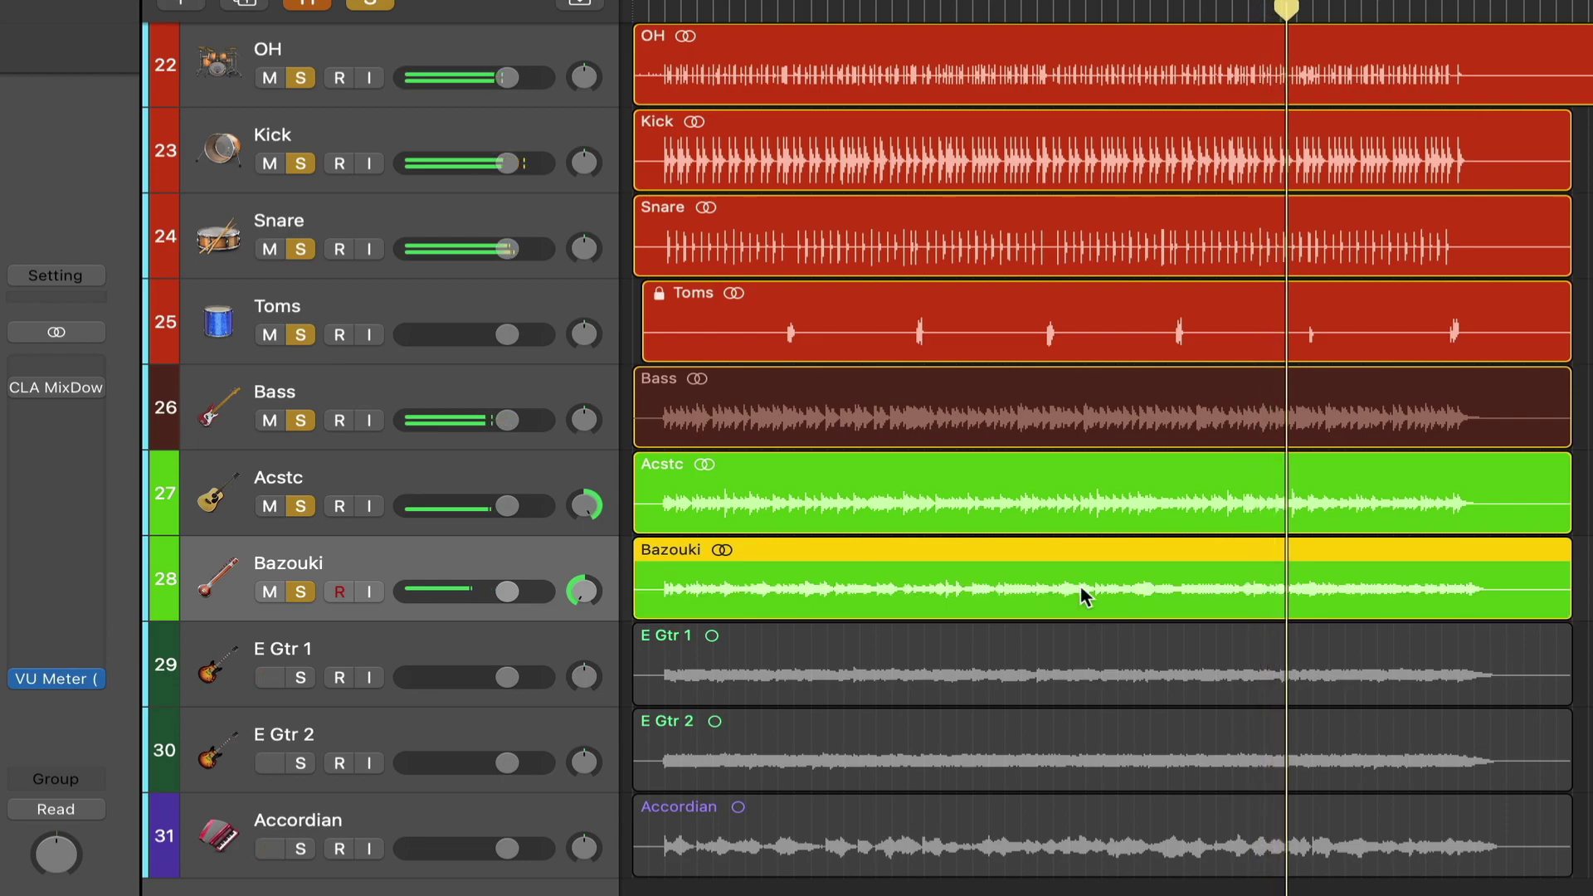
left_click(1093, 553)
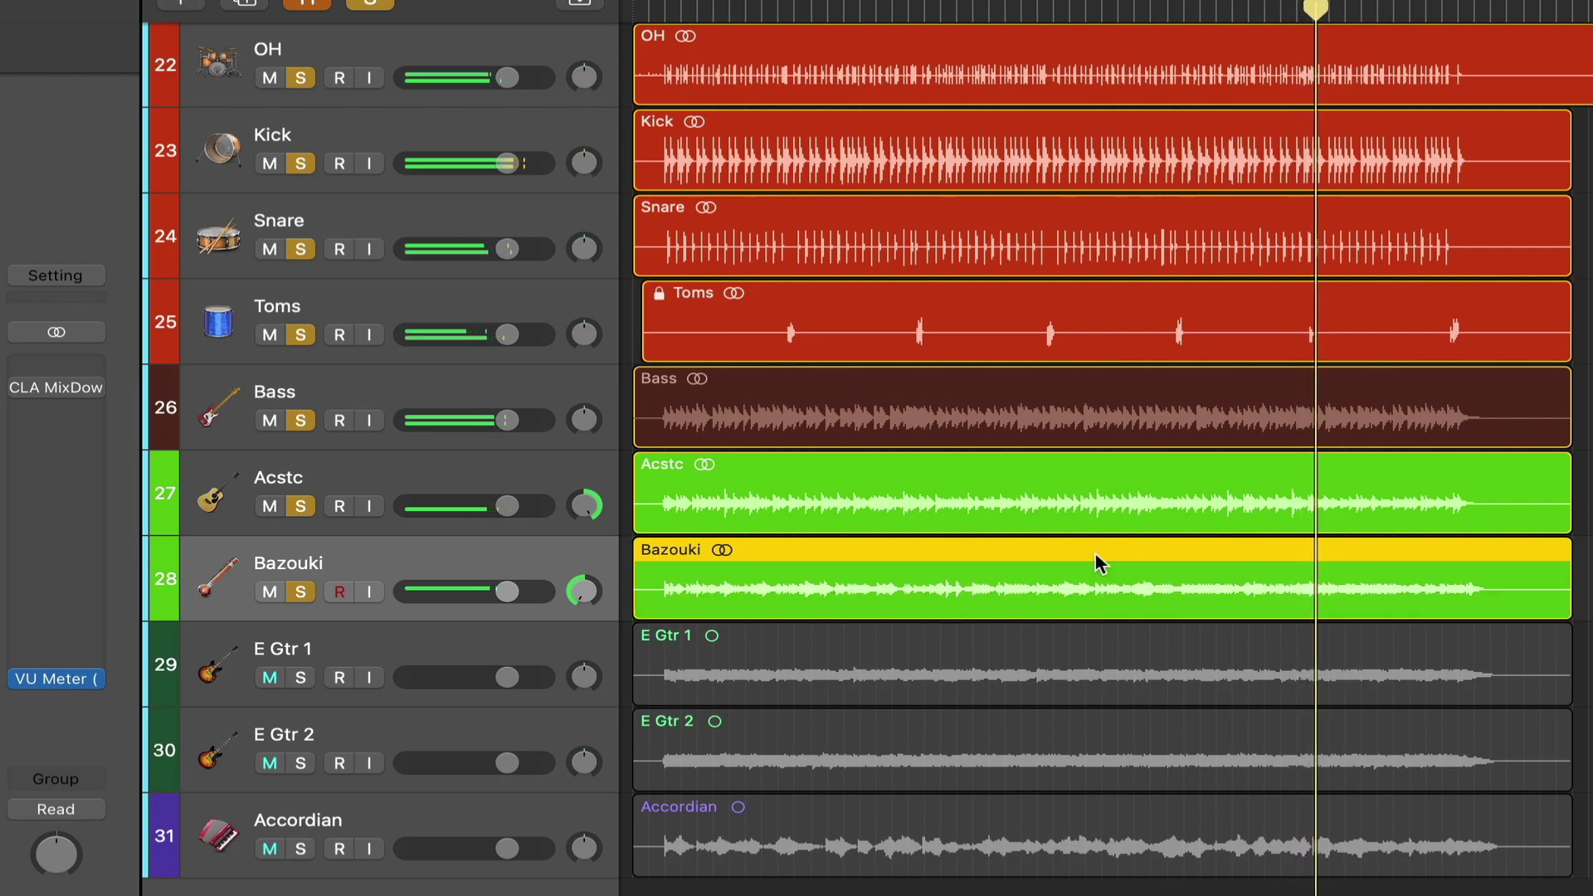
left_click(1098, 565)
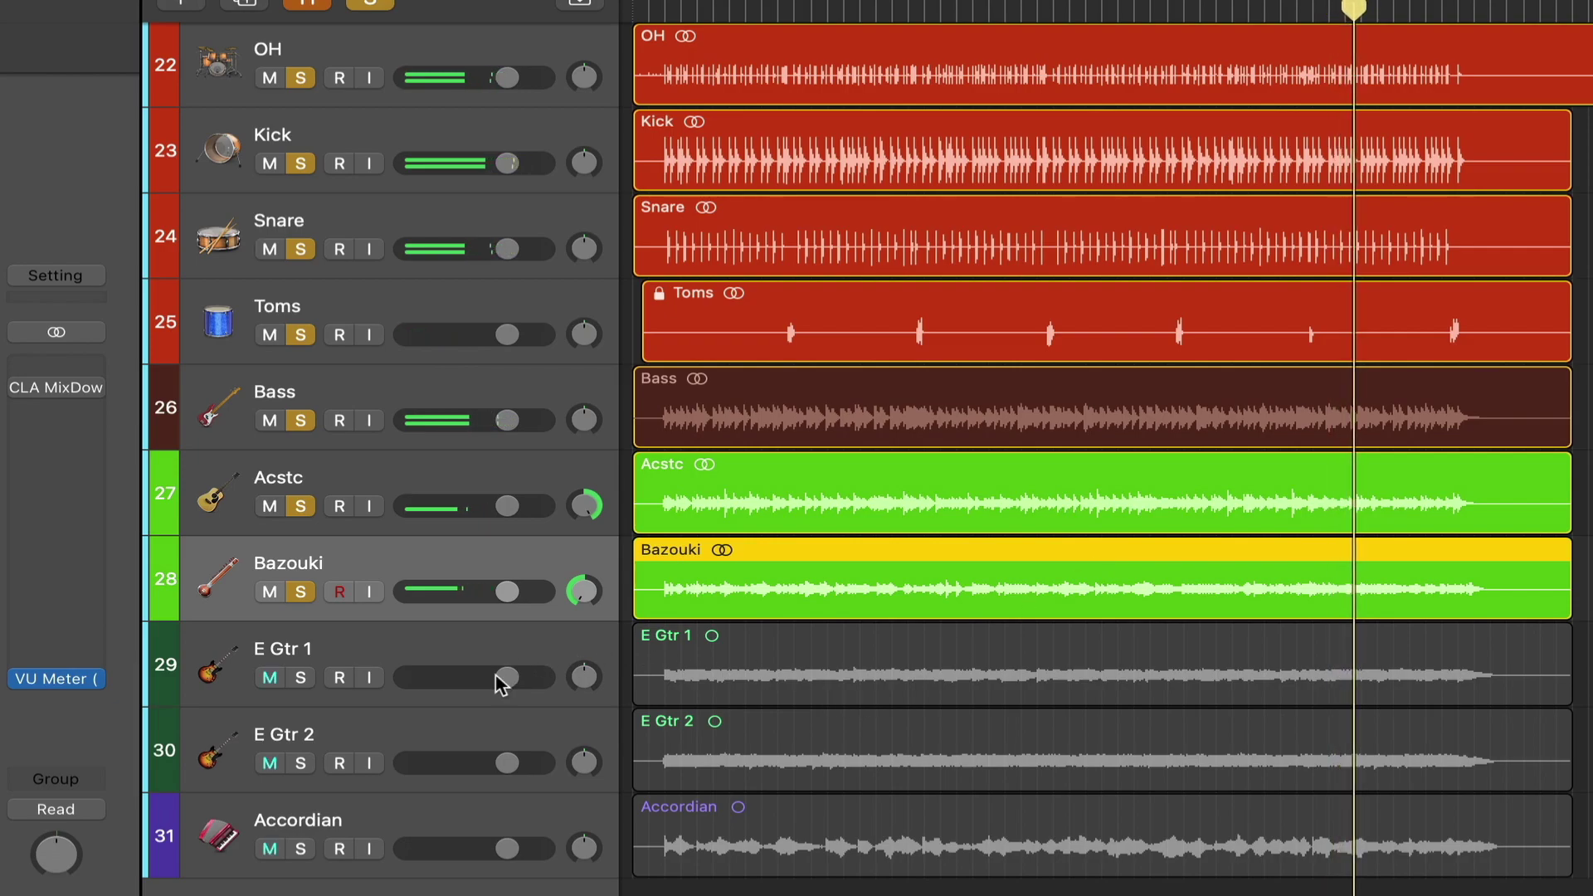
Solo E Gtr 1 alongside the mix and select its region.
left_click(301, 676)
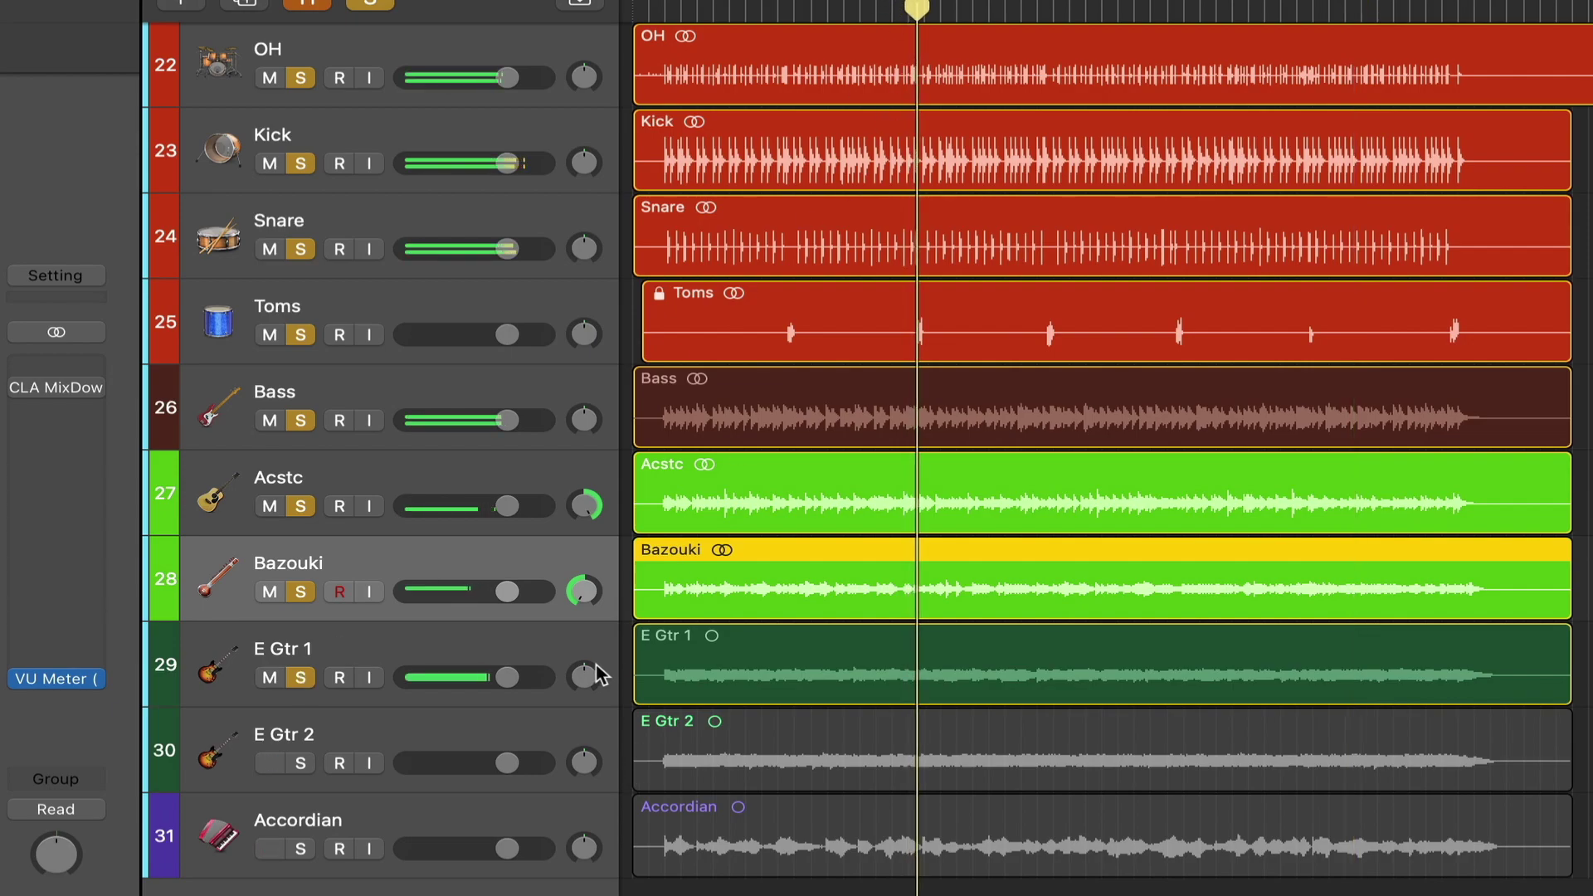
left_click(589, 694)
mouse_move(589, 695)
left_mouse_down()
mouse_move(595, 644)
mouse_move(585, 674)
left_mouse_up()
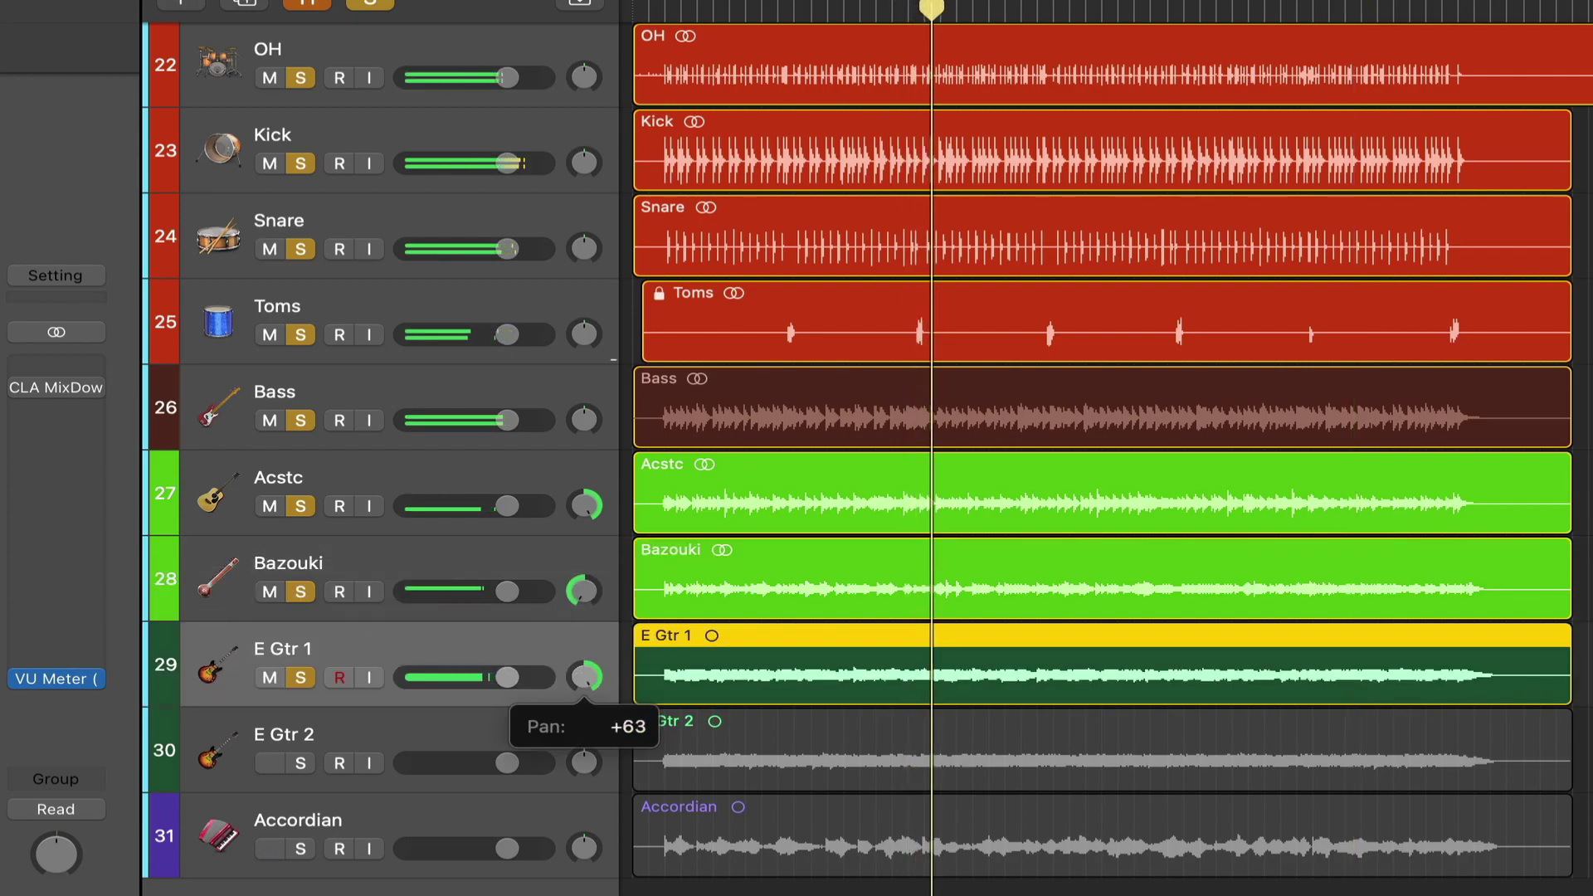
Lower E Gtr 1's region gain through +10.7 and +10.6 dB to +10.0 dB, listening between changes.
key("a")
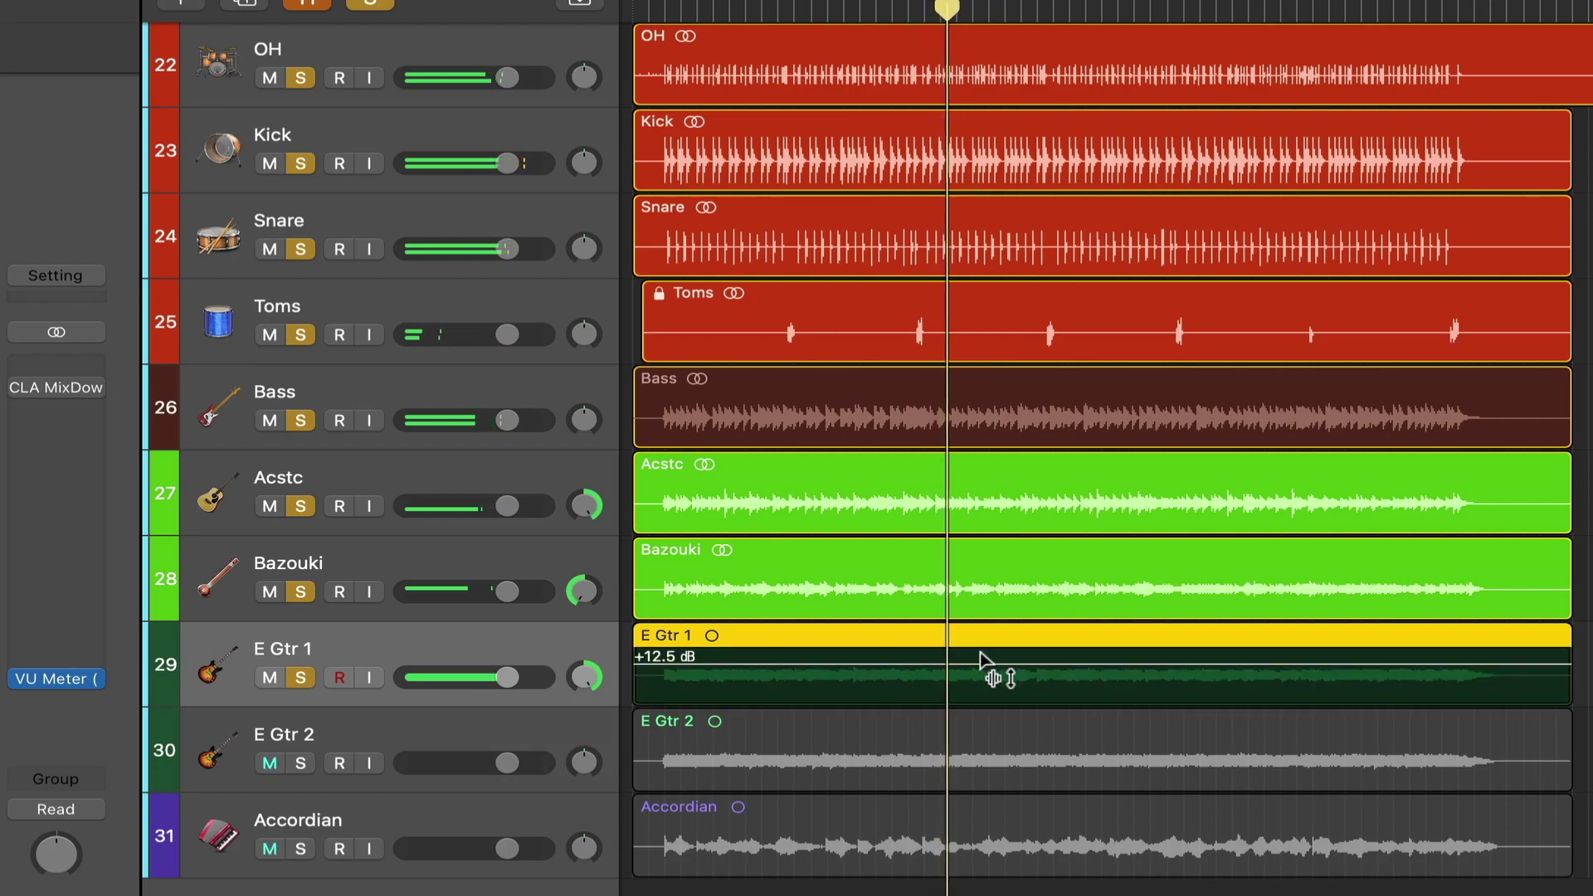
key("a")
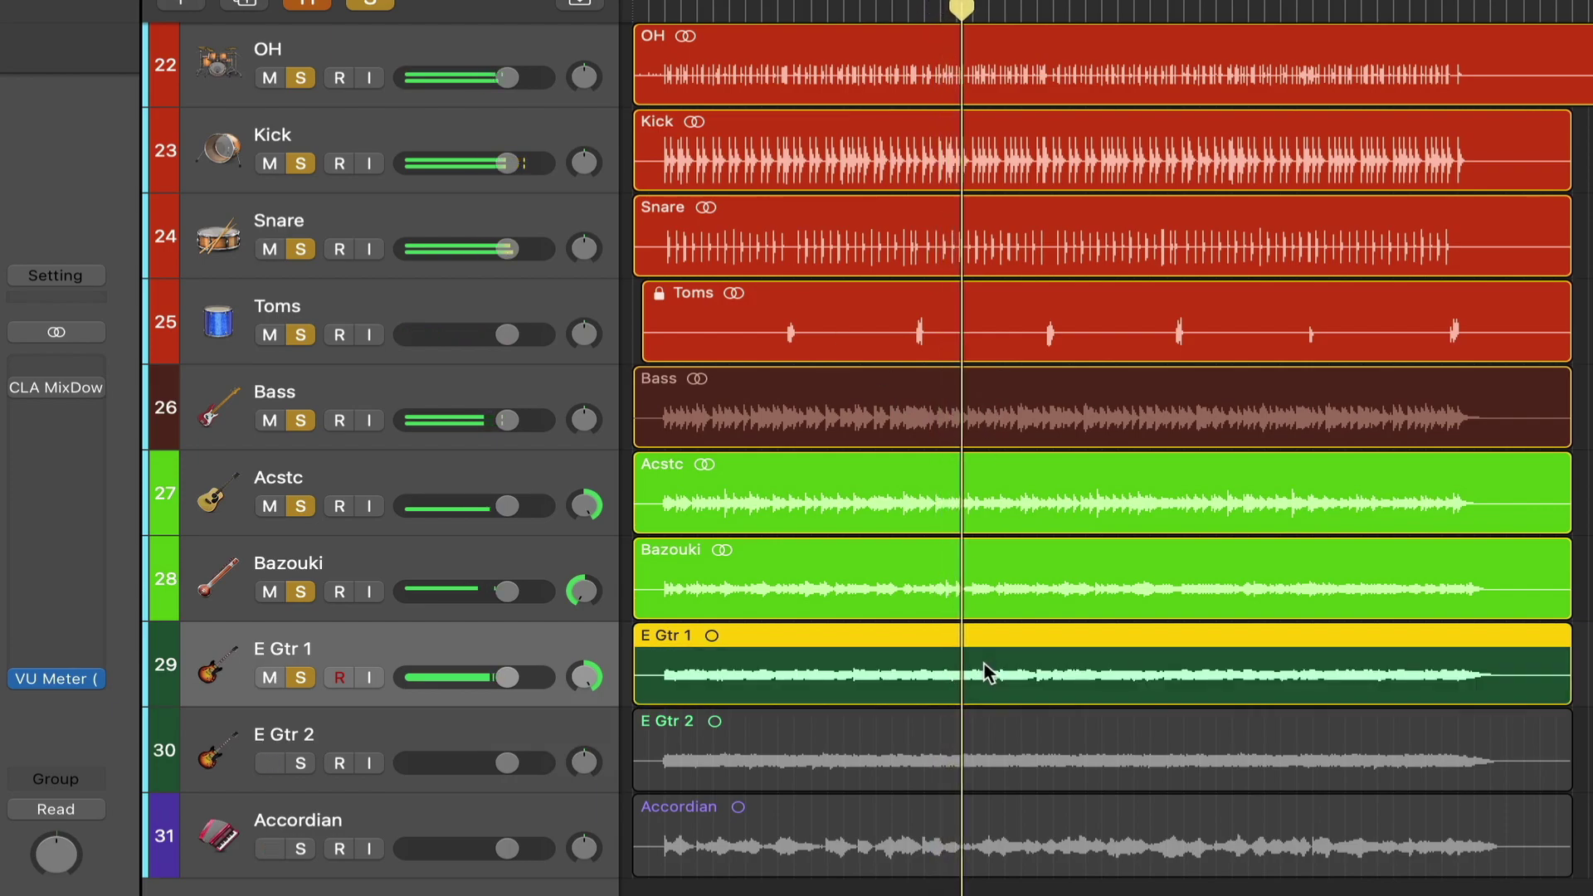
key("a")
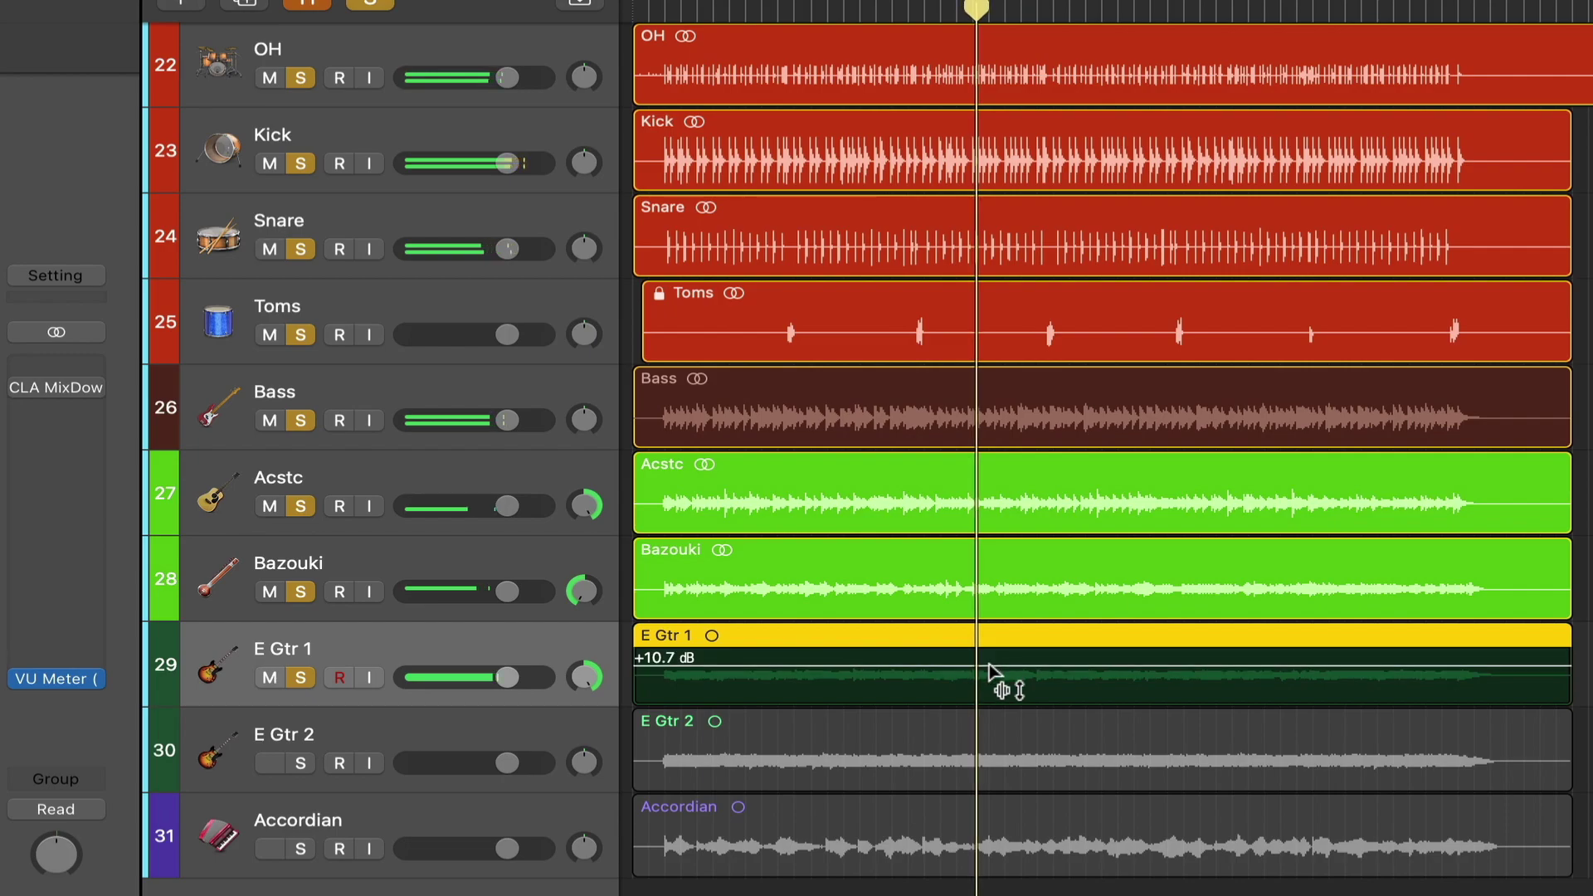
key("a")
key("a")
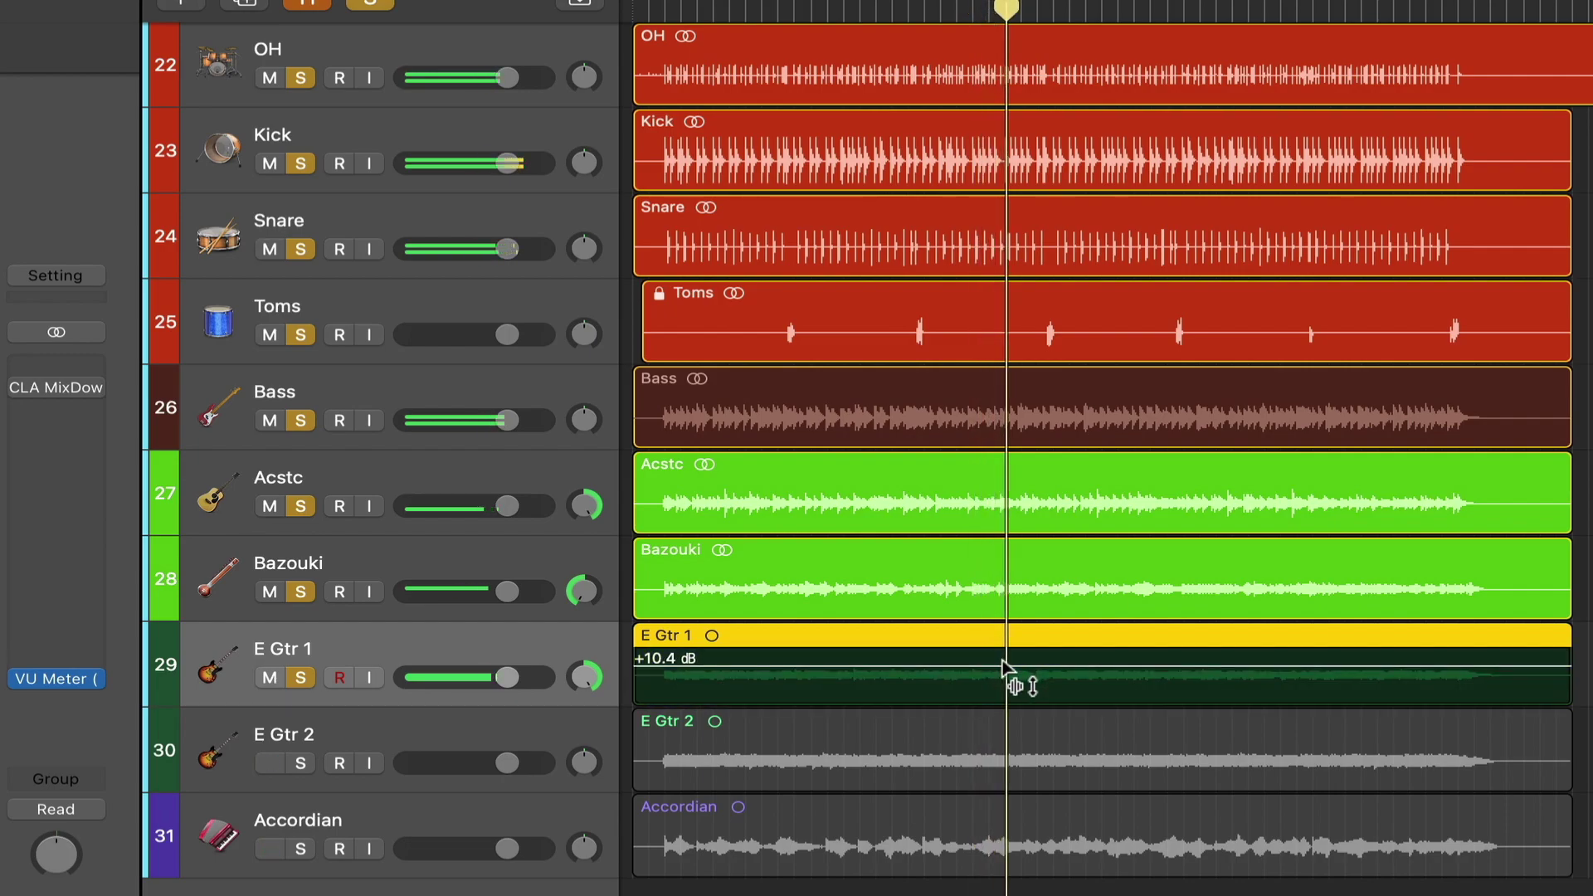
key("a")
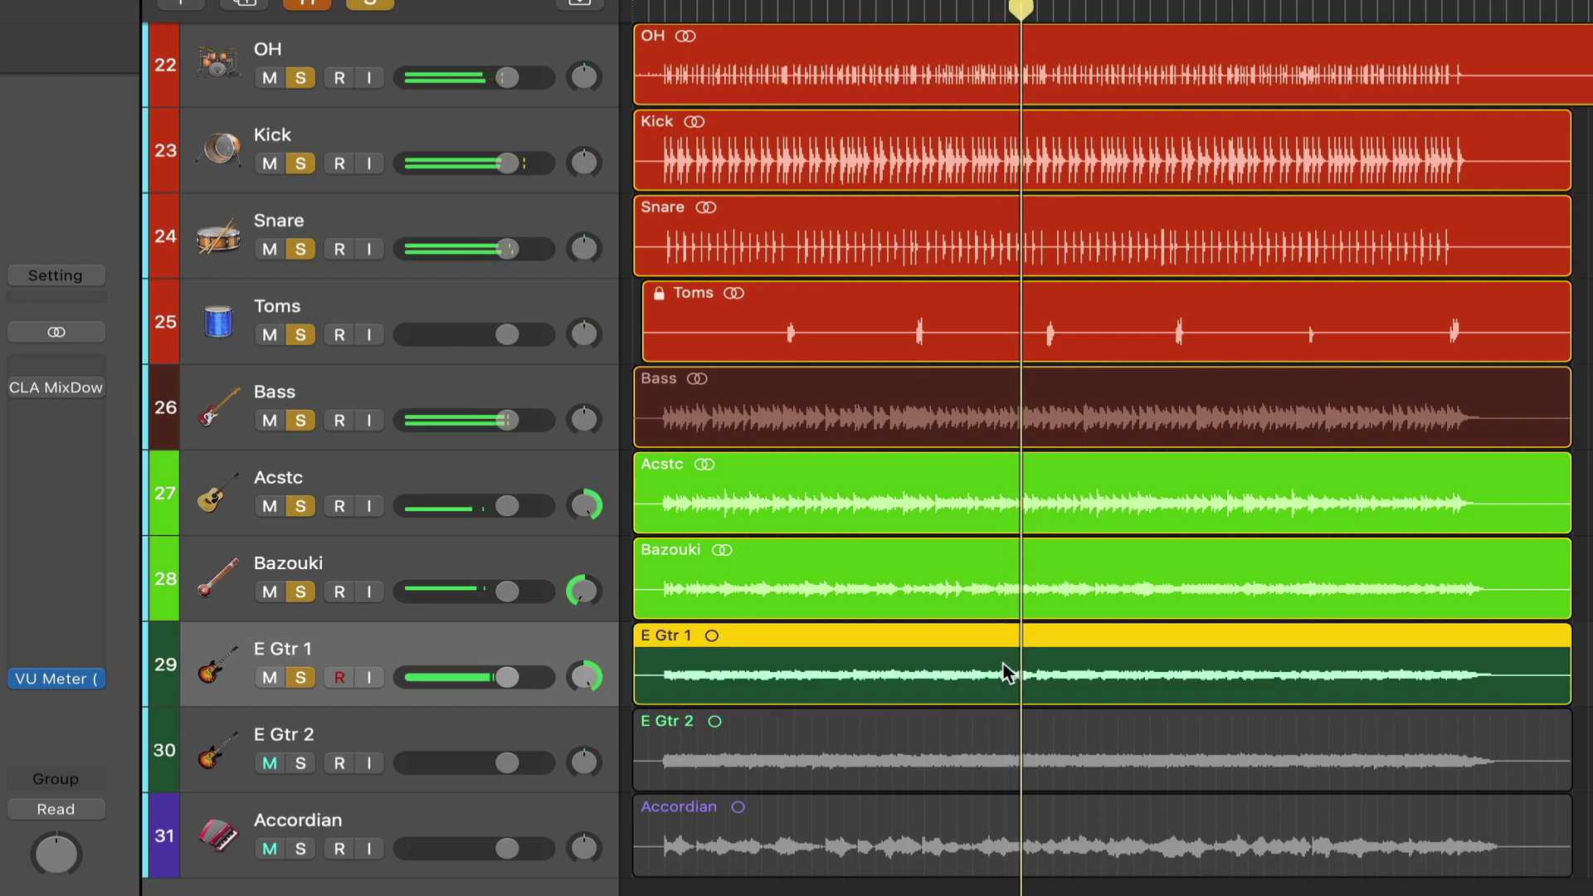
key("a")
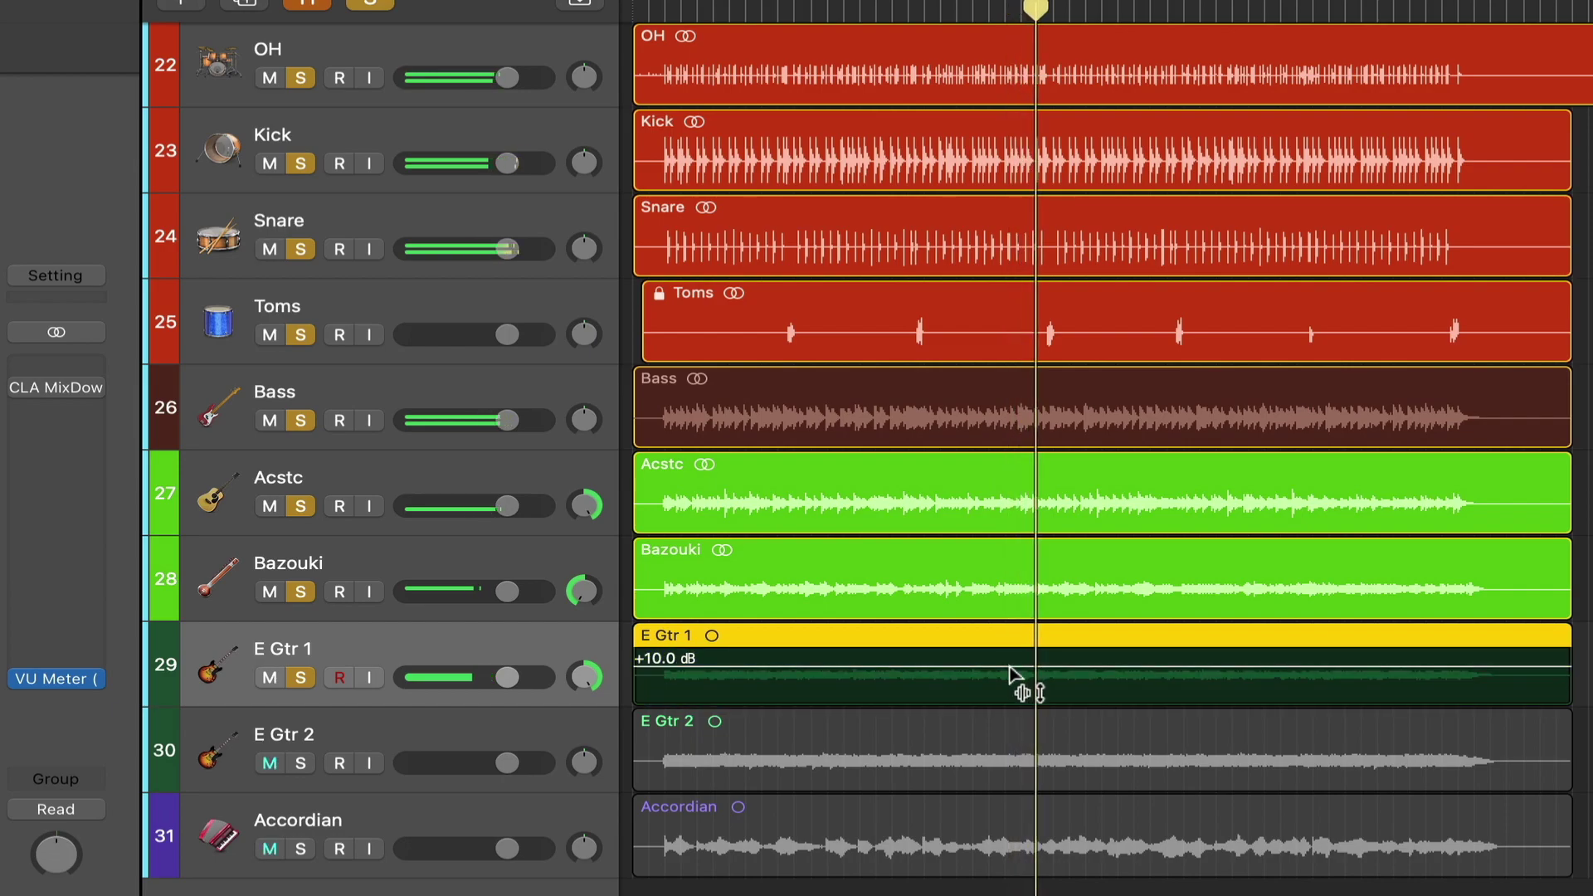
key("a")
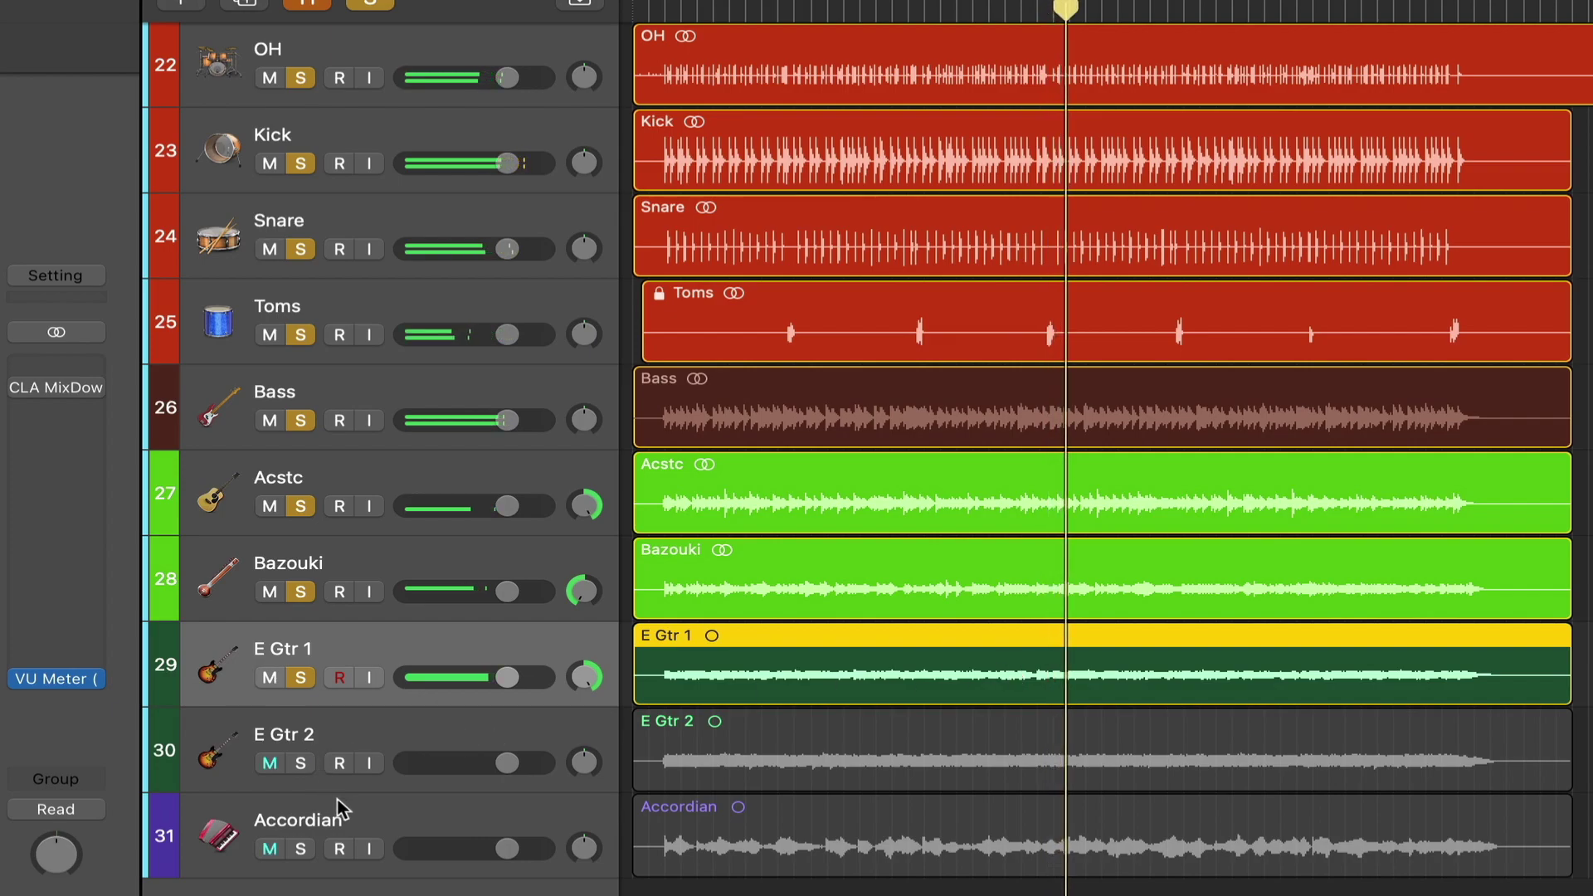
Solo E Gtr 2, check its pan and select its region with the gain line showing.
left_click(300, 763)
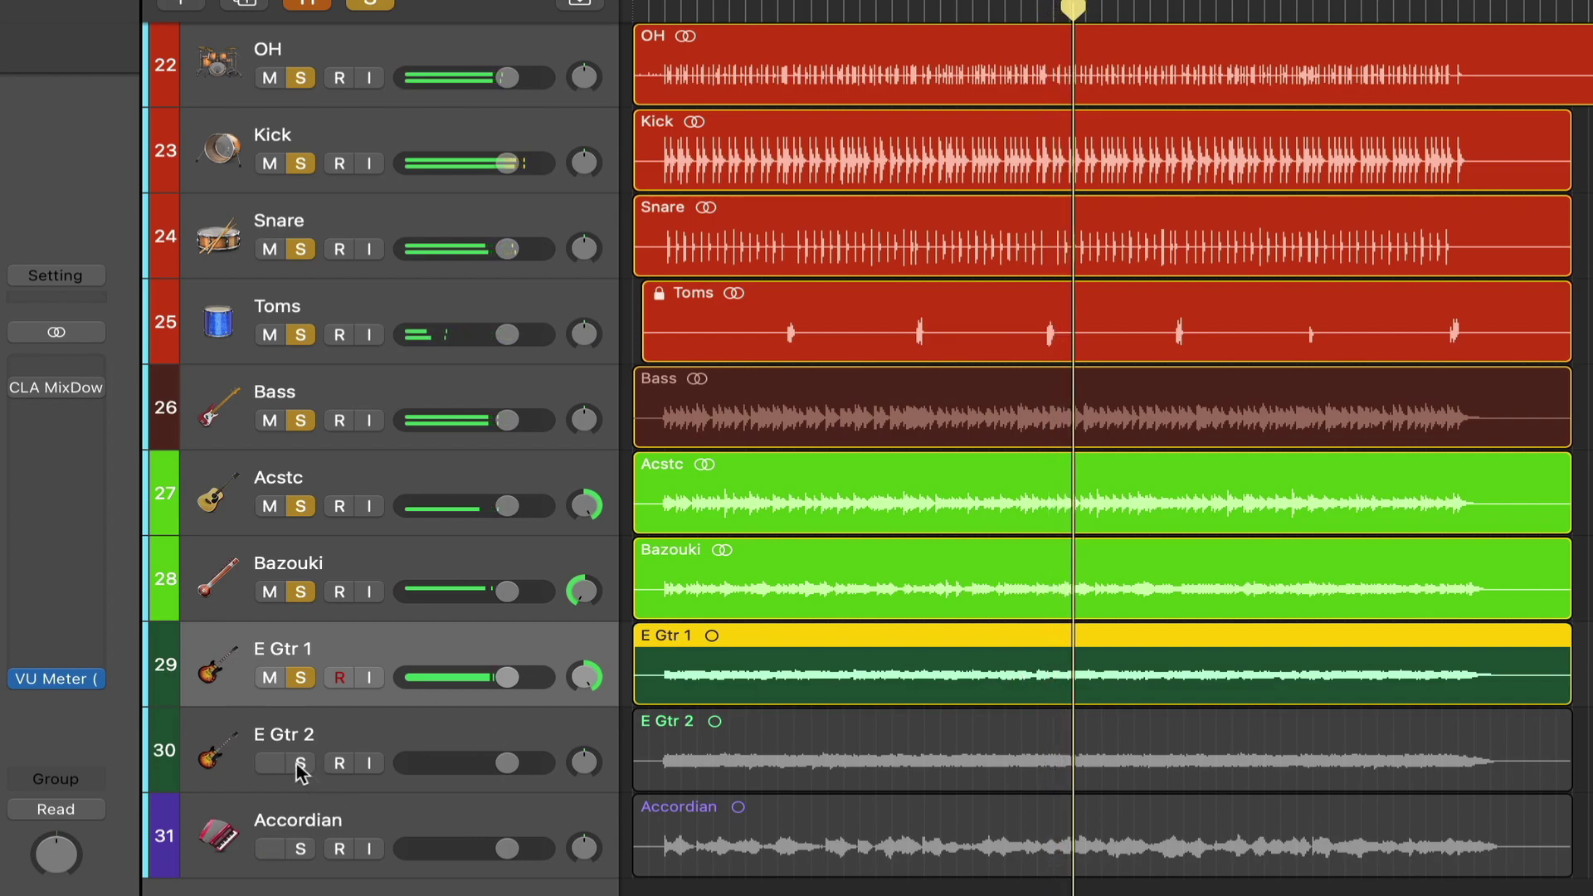
left_click(583, 761)
key("a")
left_click(882, 755)
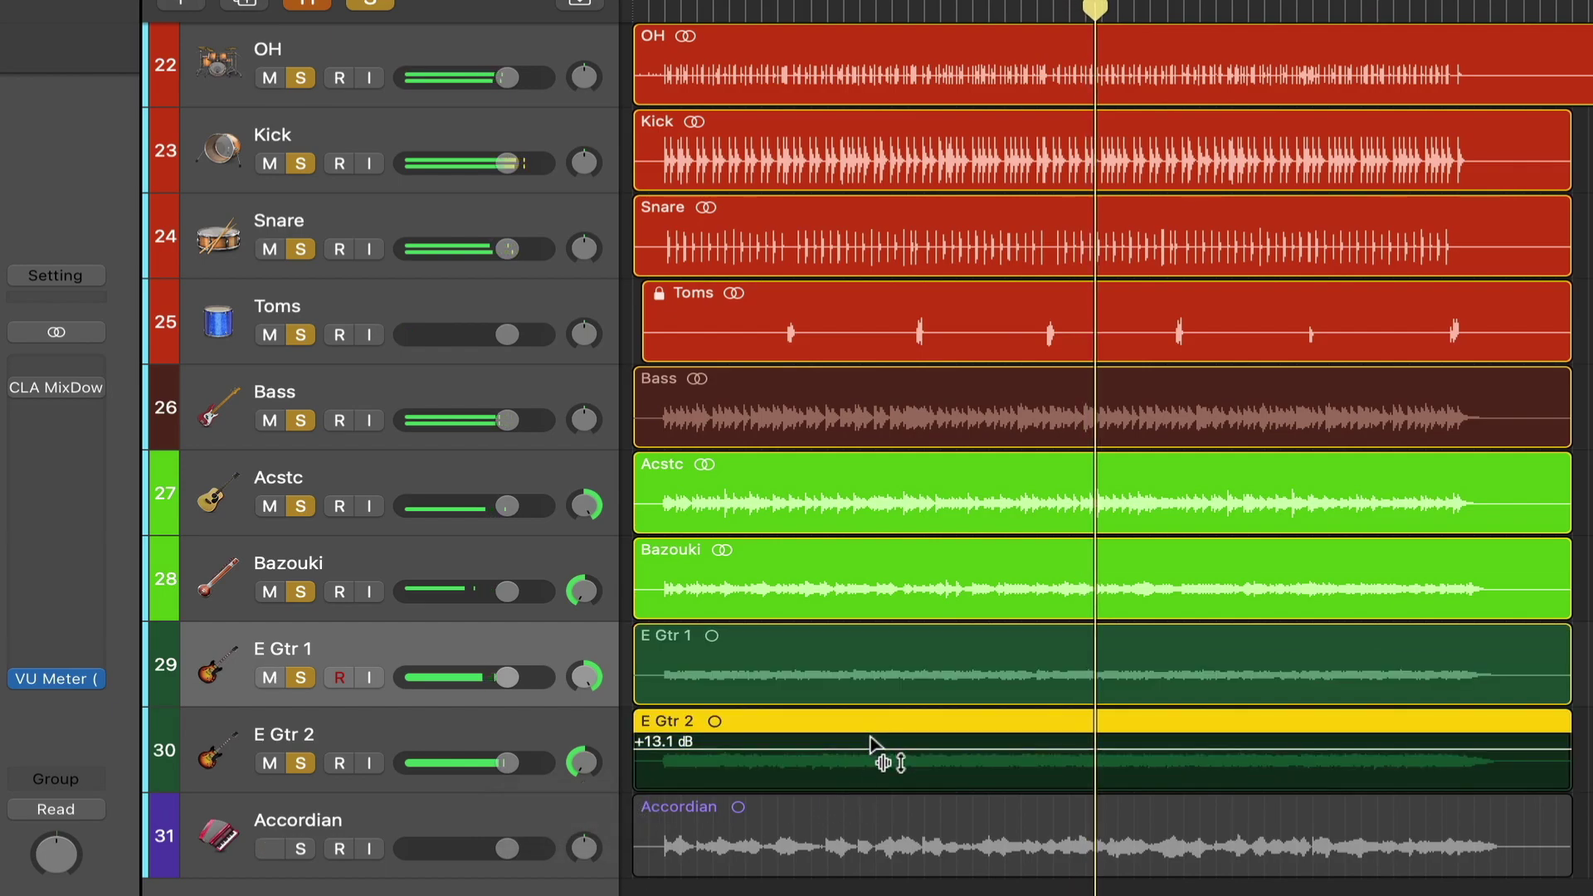
Pull E Gtr 2's region gain down through +10.4 and +10 dB to about +7.8 dB.
left_click_drag(873, 751, 883, 785)
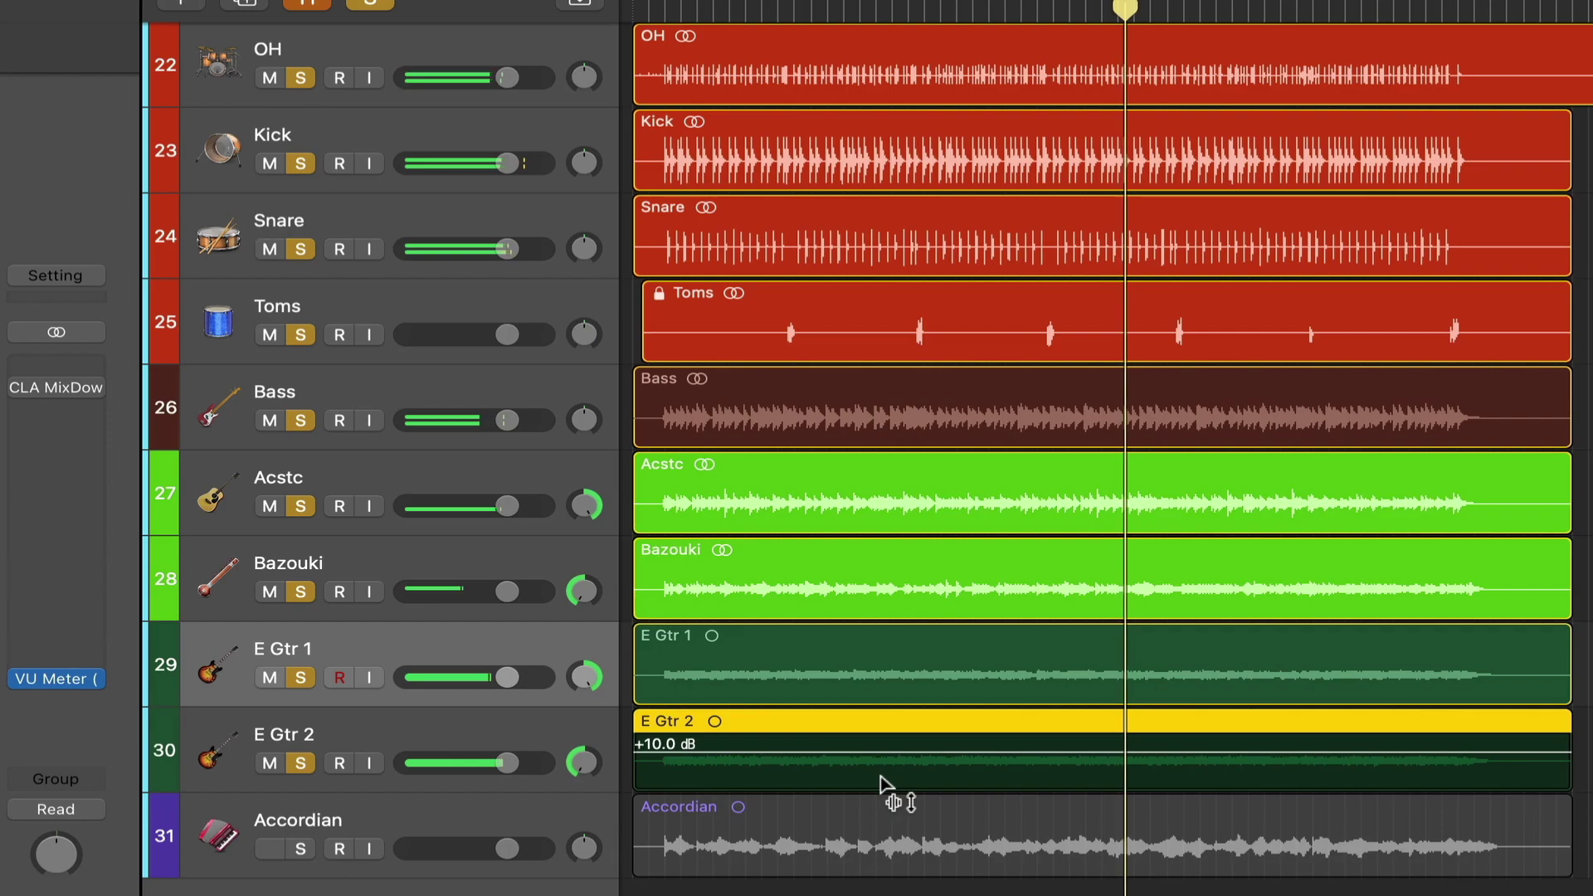
key("a")
key("a")
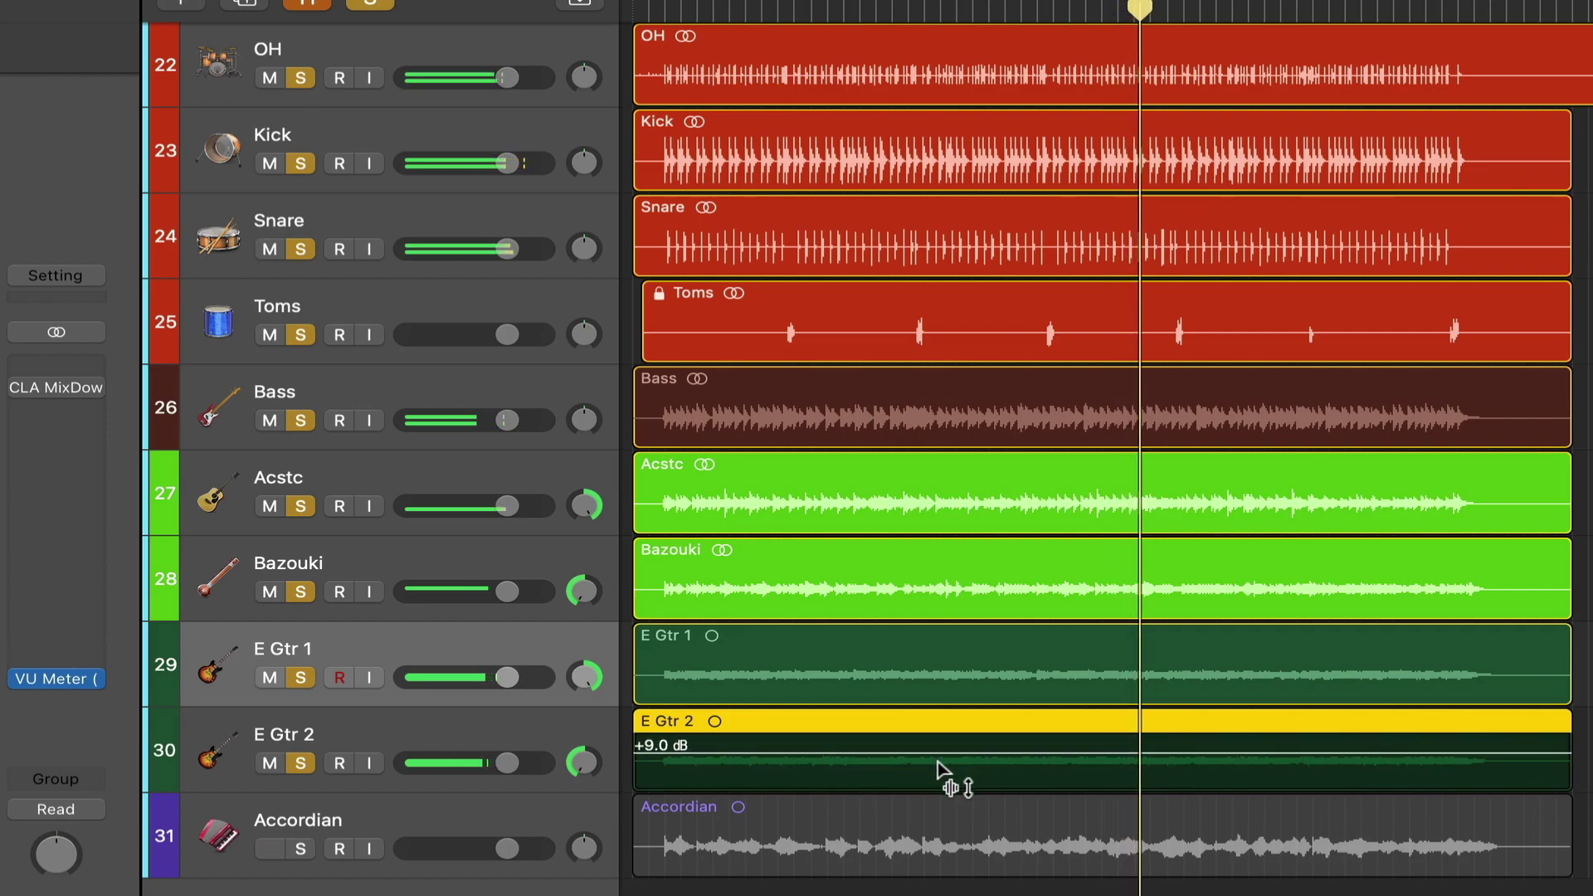
key("a")
key("a")
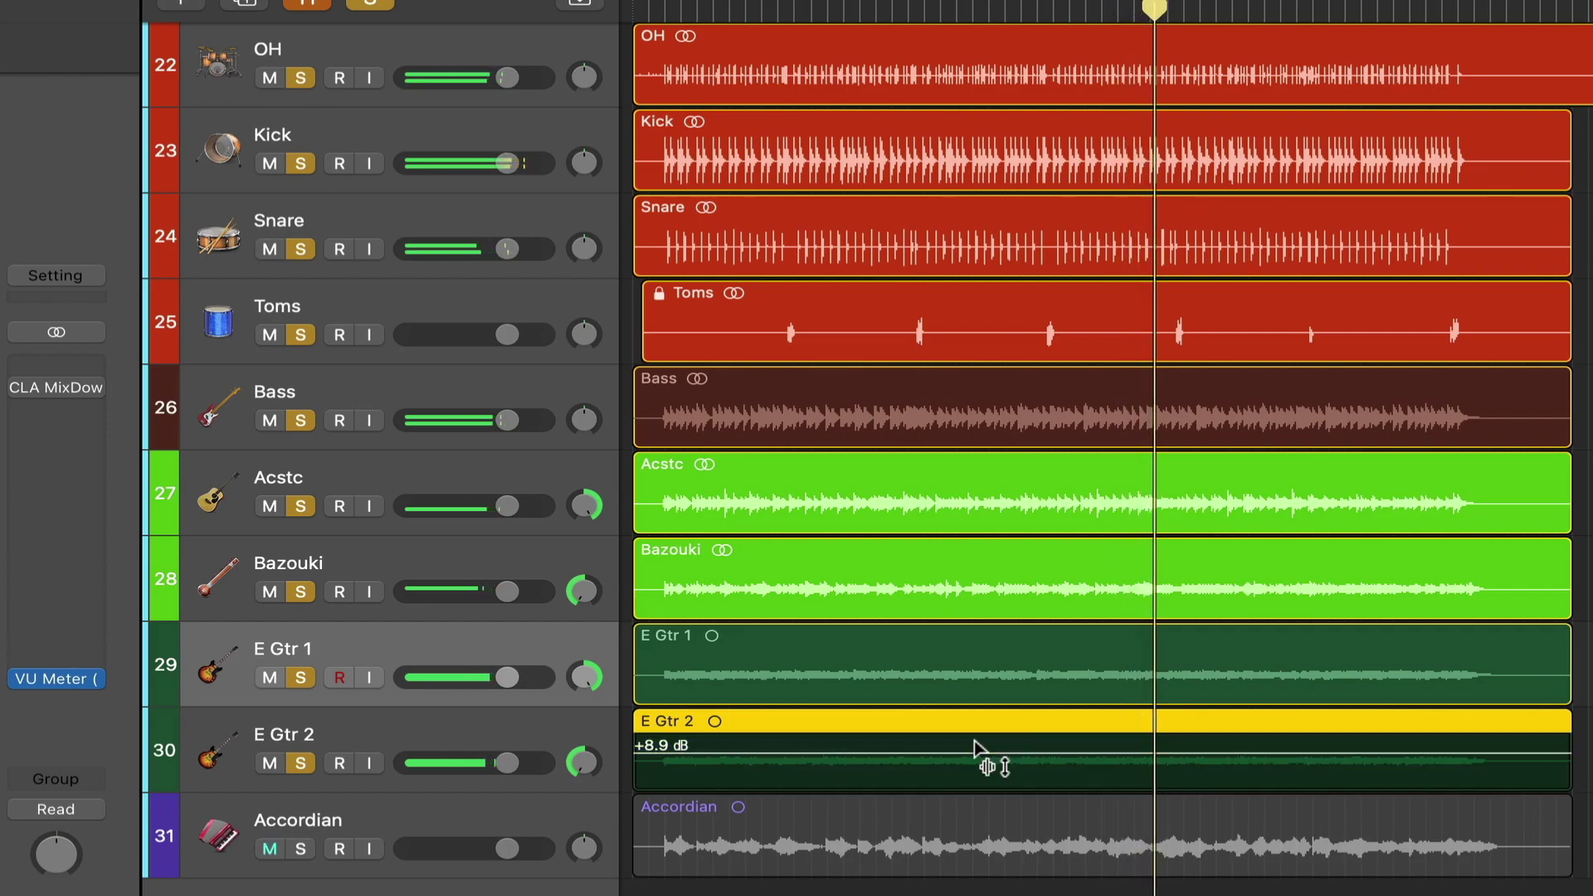
left_click_drag(976, 752, 977, 757)
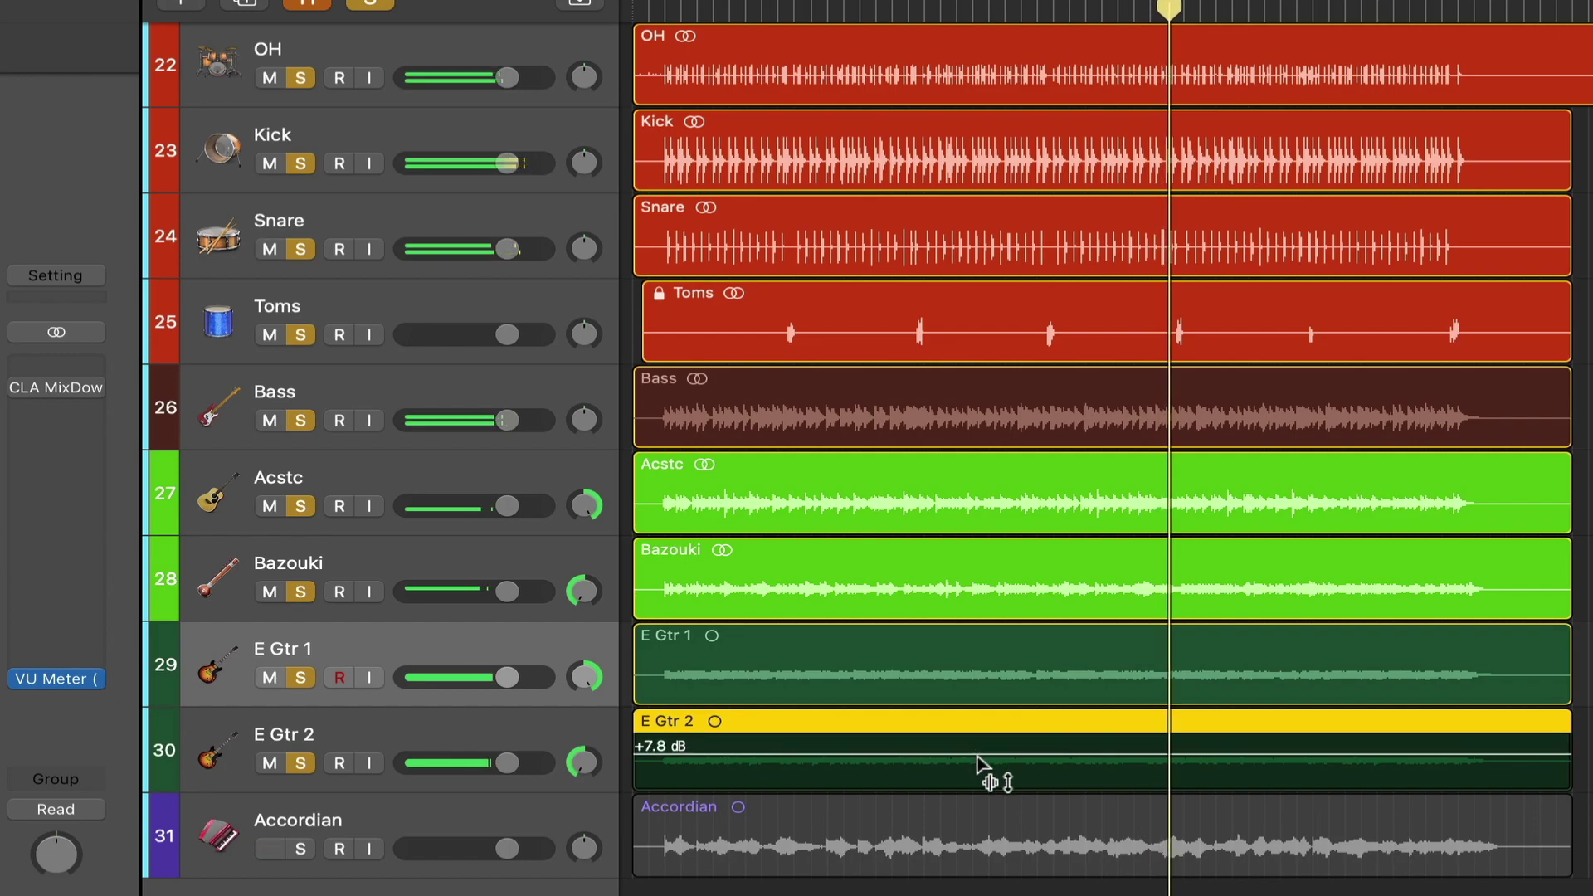
key("a")
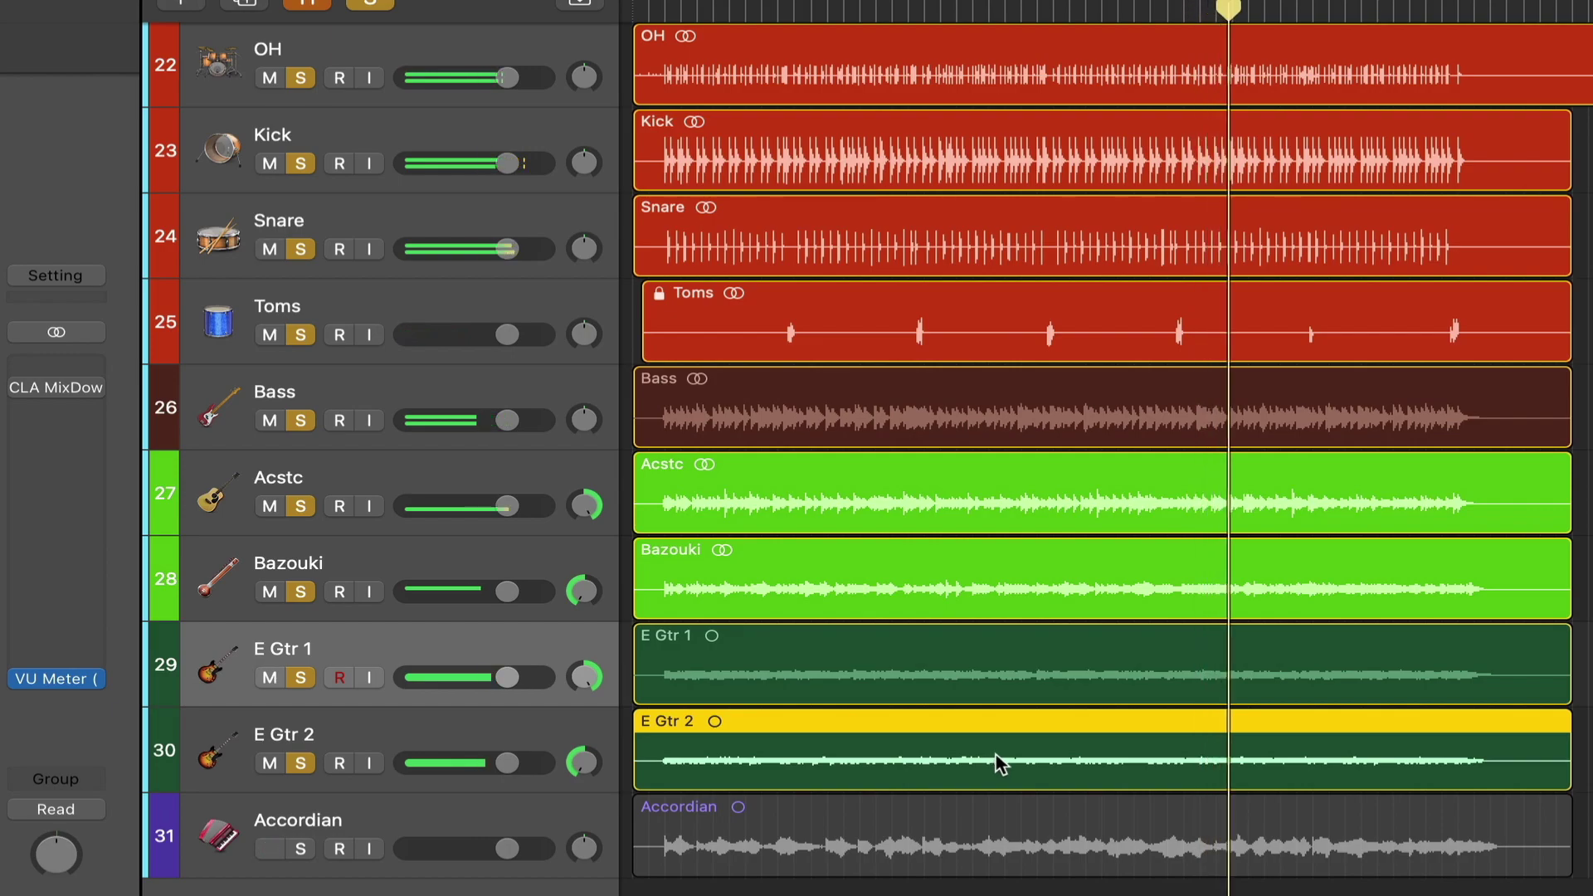
key("ctrl+super")
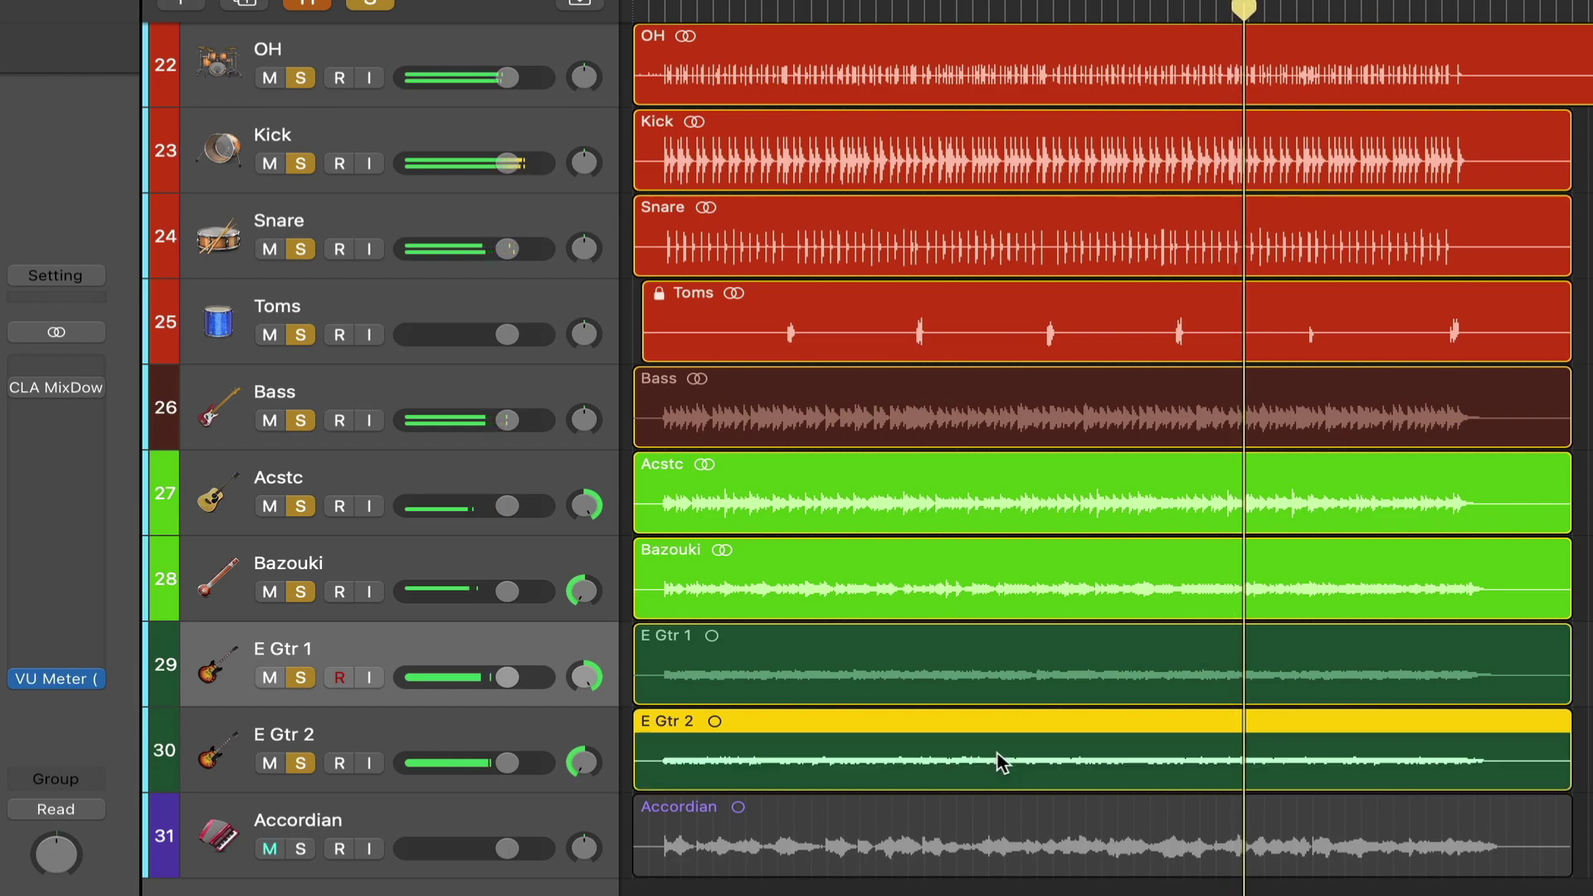
key("ctrl+super")
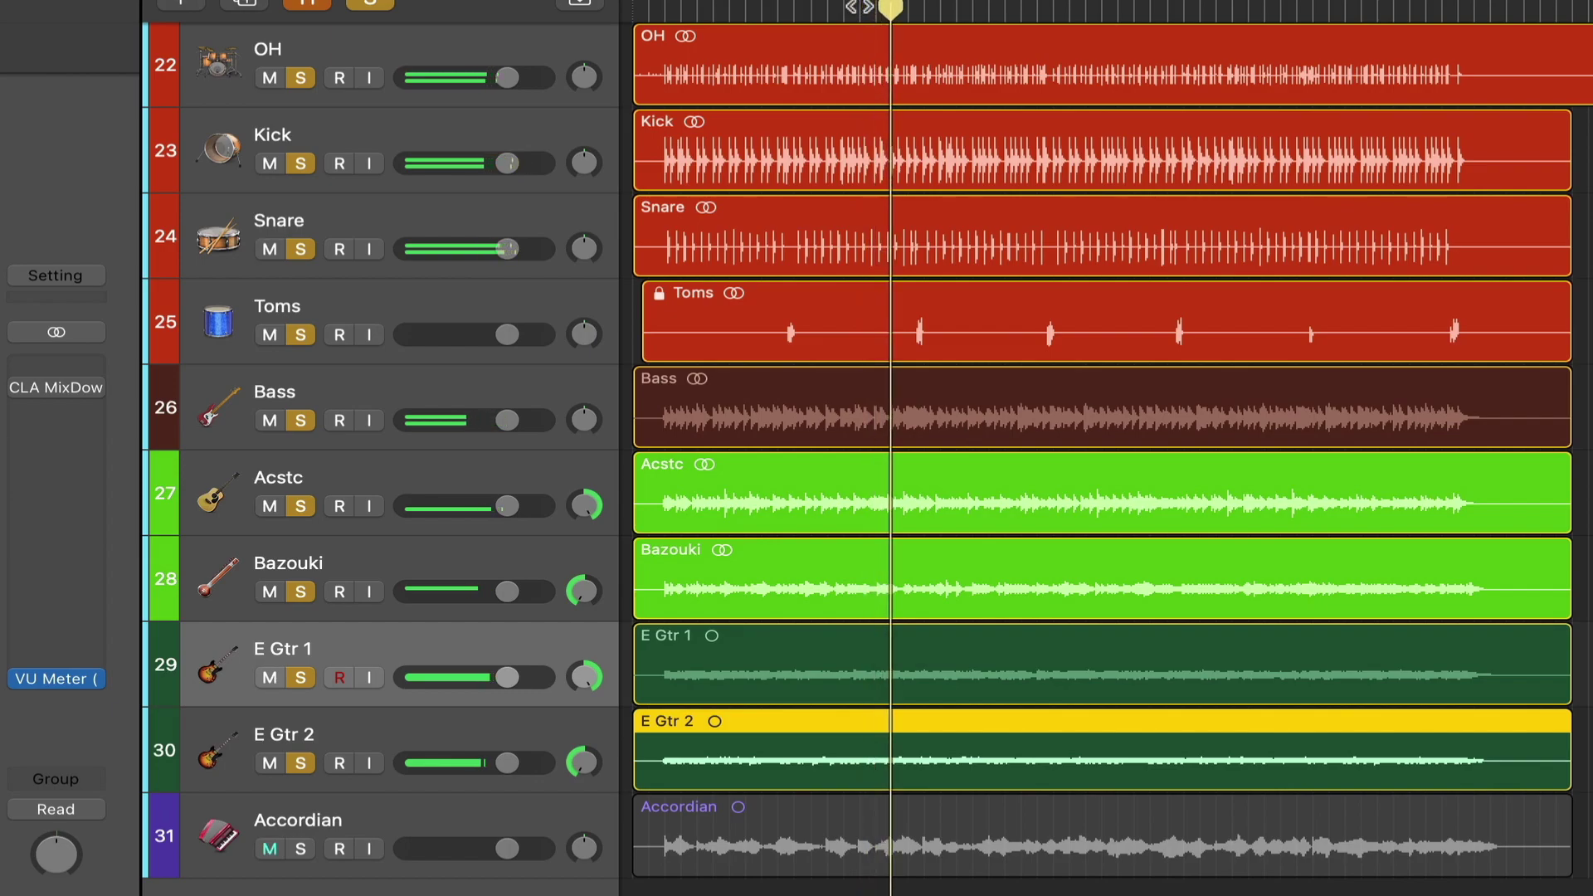
Lower the Accordian region gain in stages through +14.8 and +14.2 dB to +13.3 dB.
left_click(462, 818)
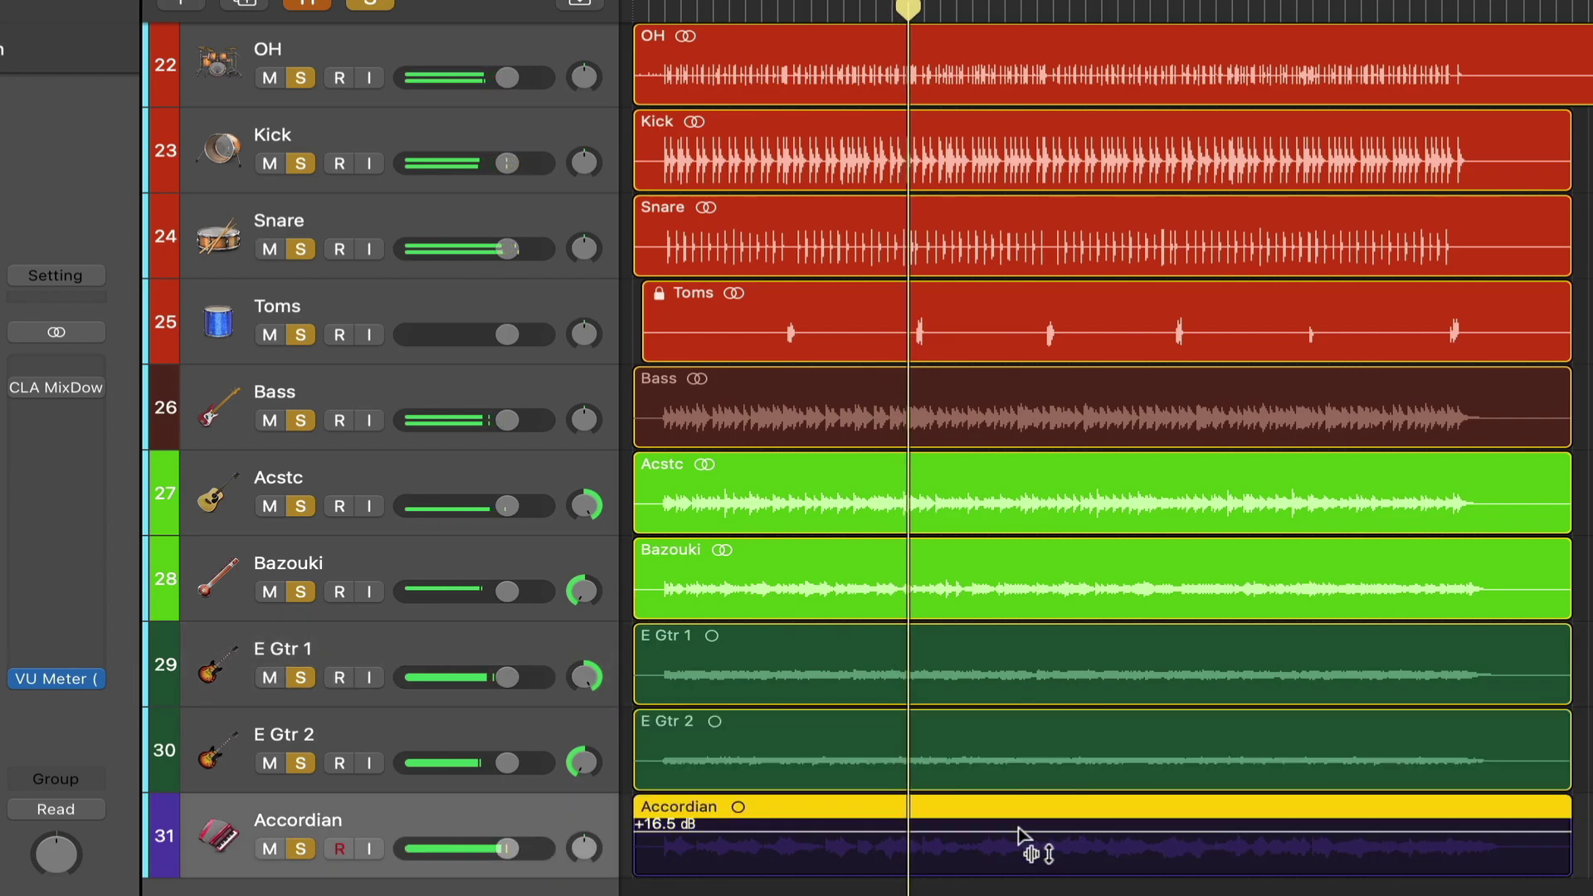
key("a")
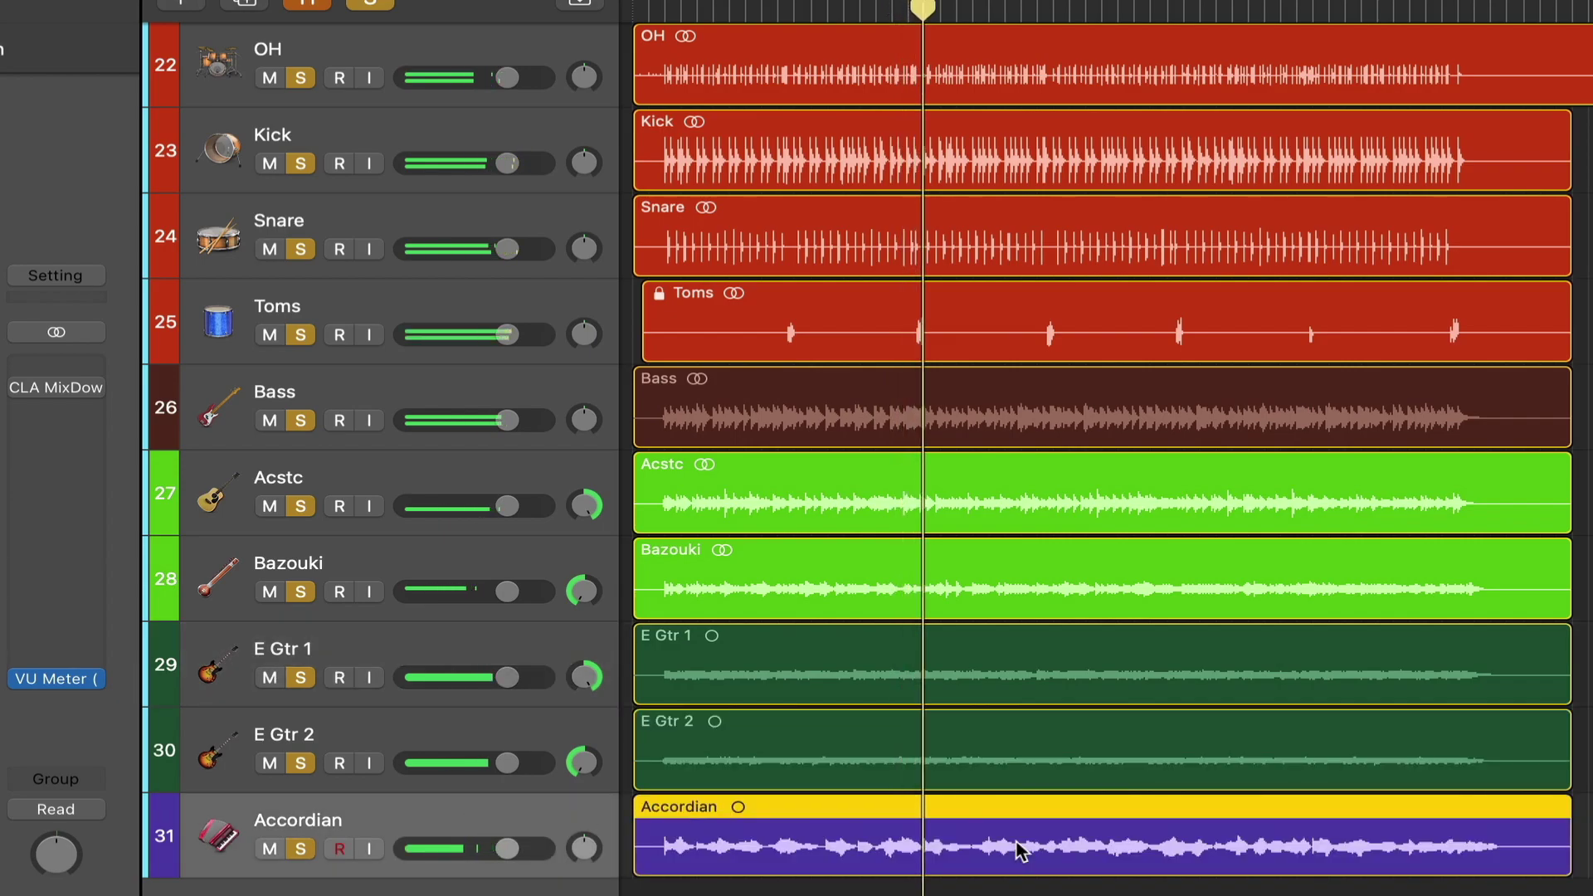
key("a")
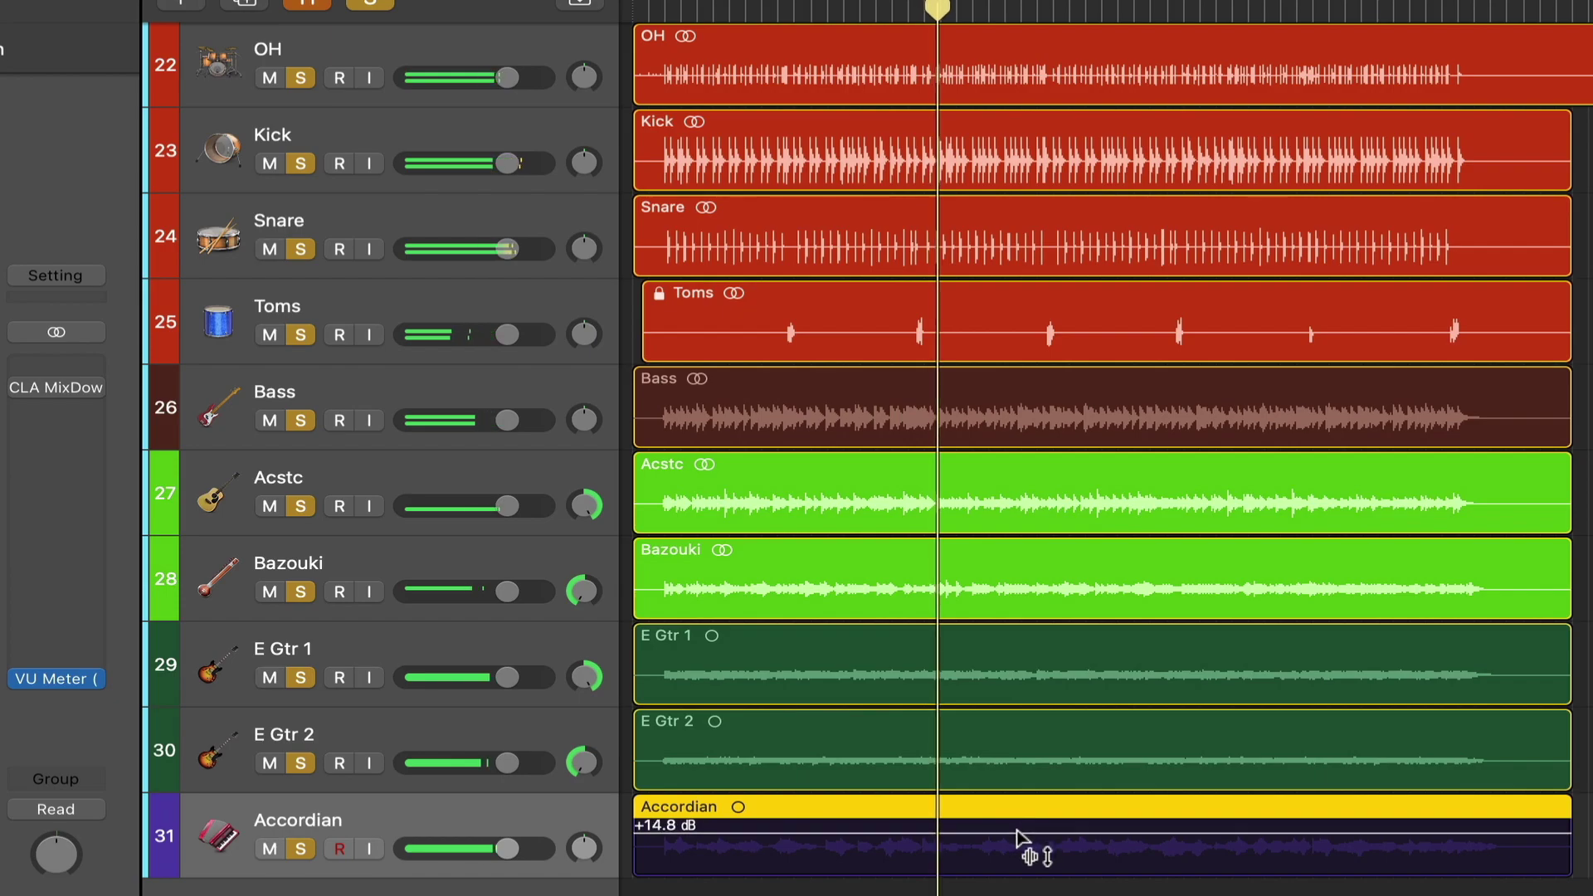
key("a")
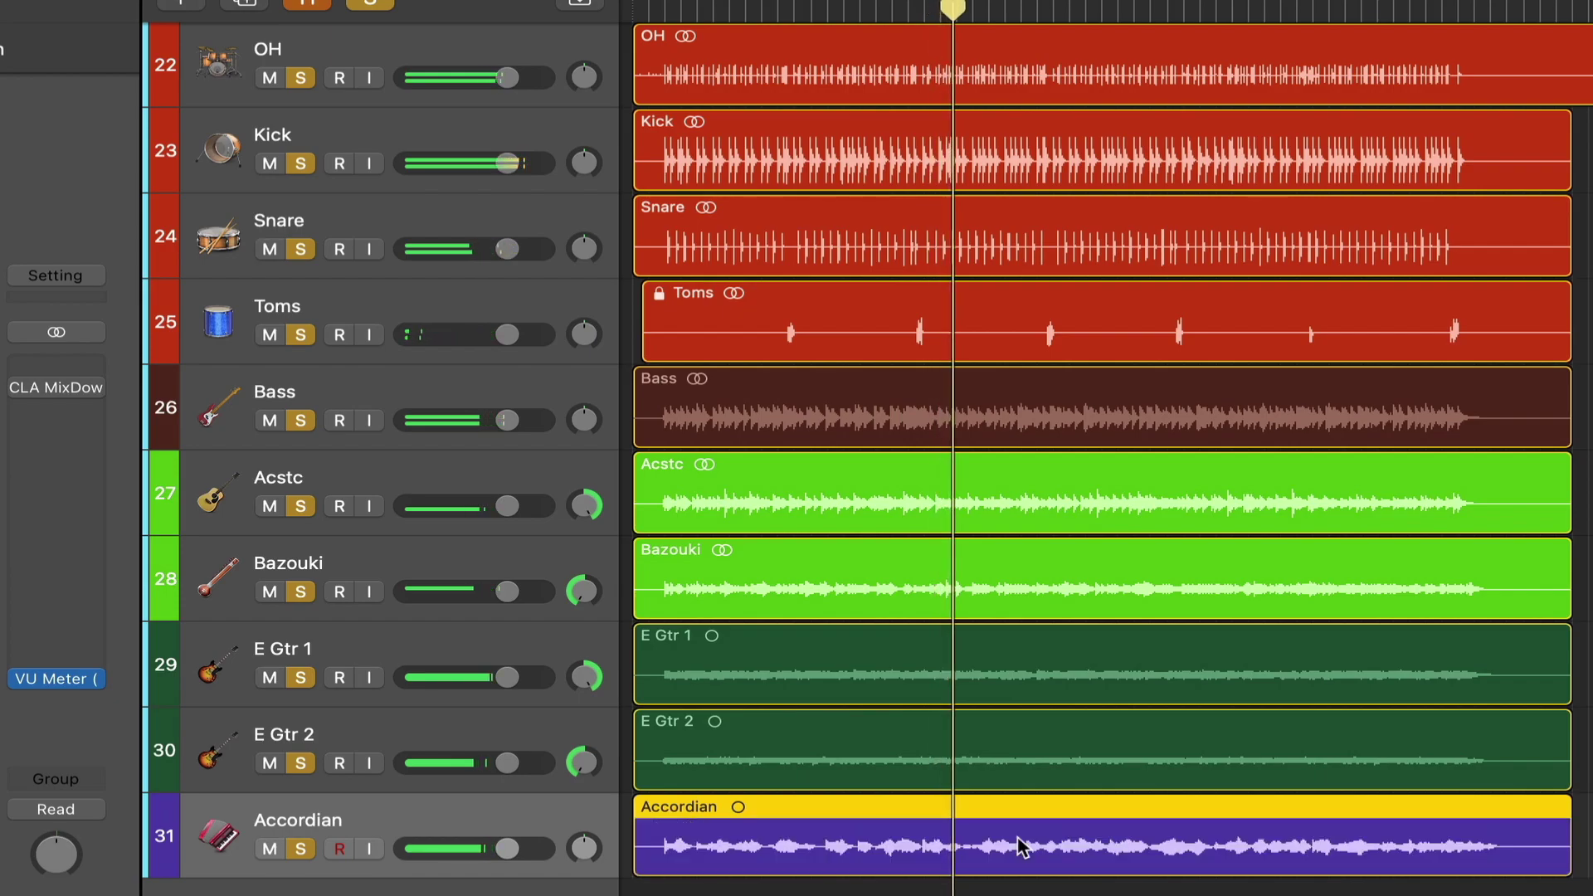
key("a")
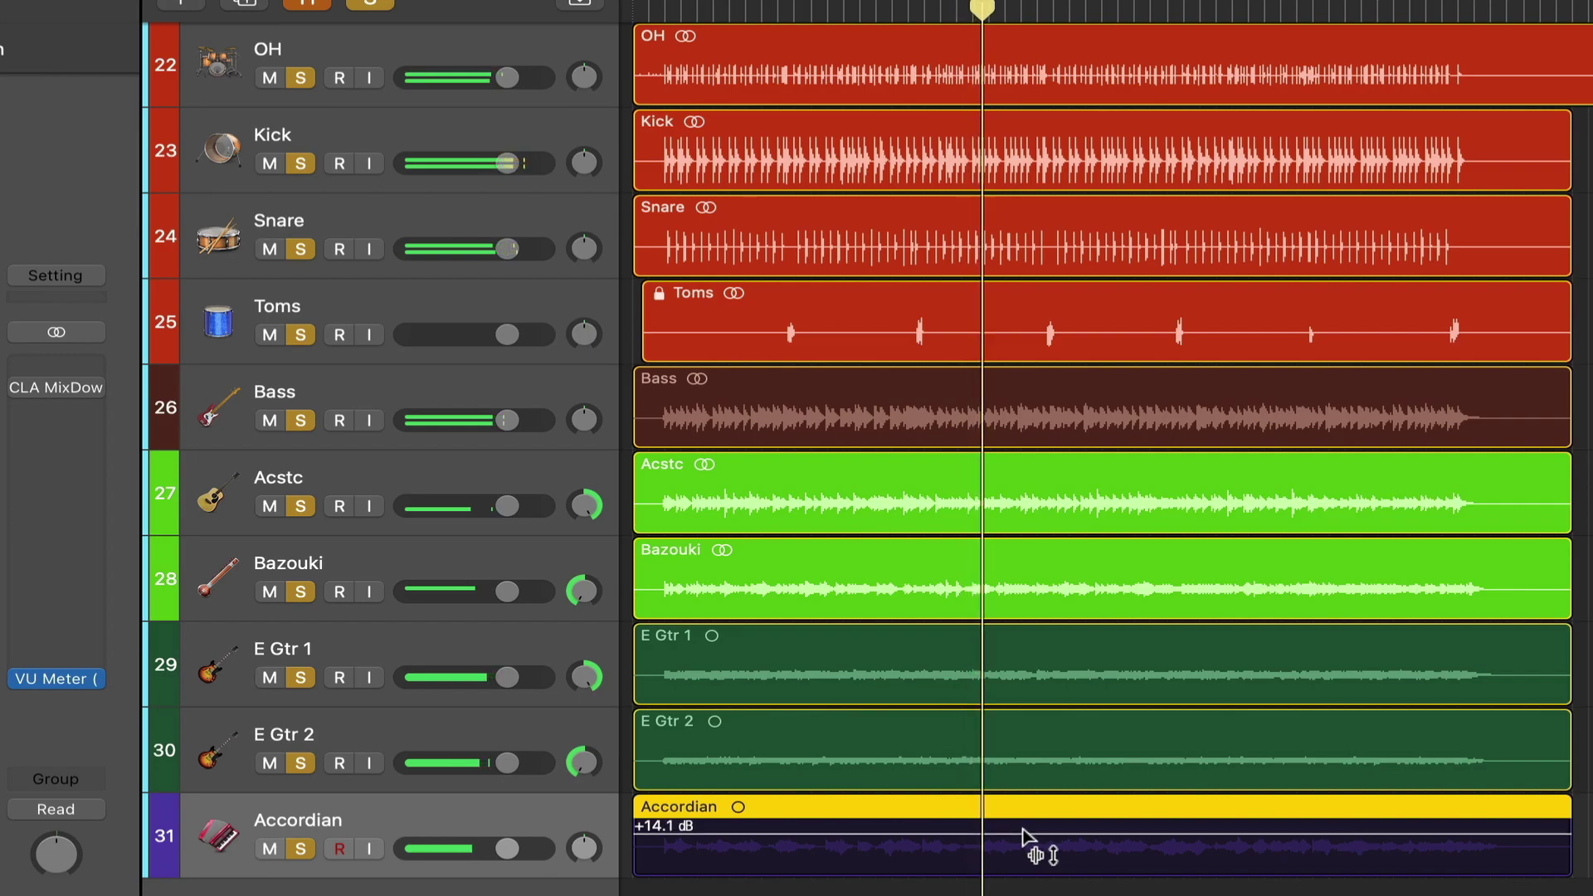
left_click_drag(1022, 834, 1024, 844)
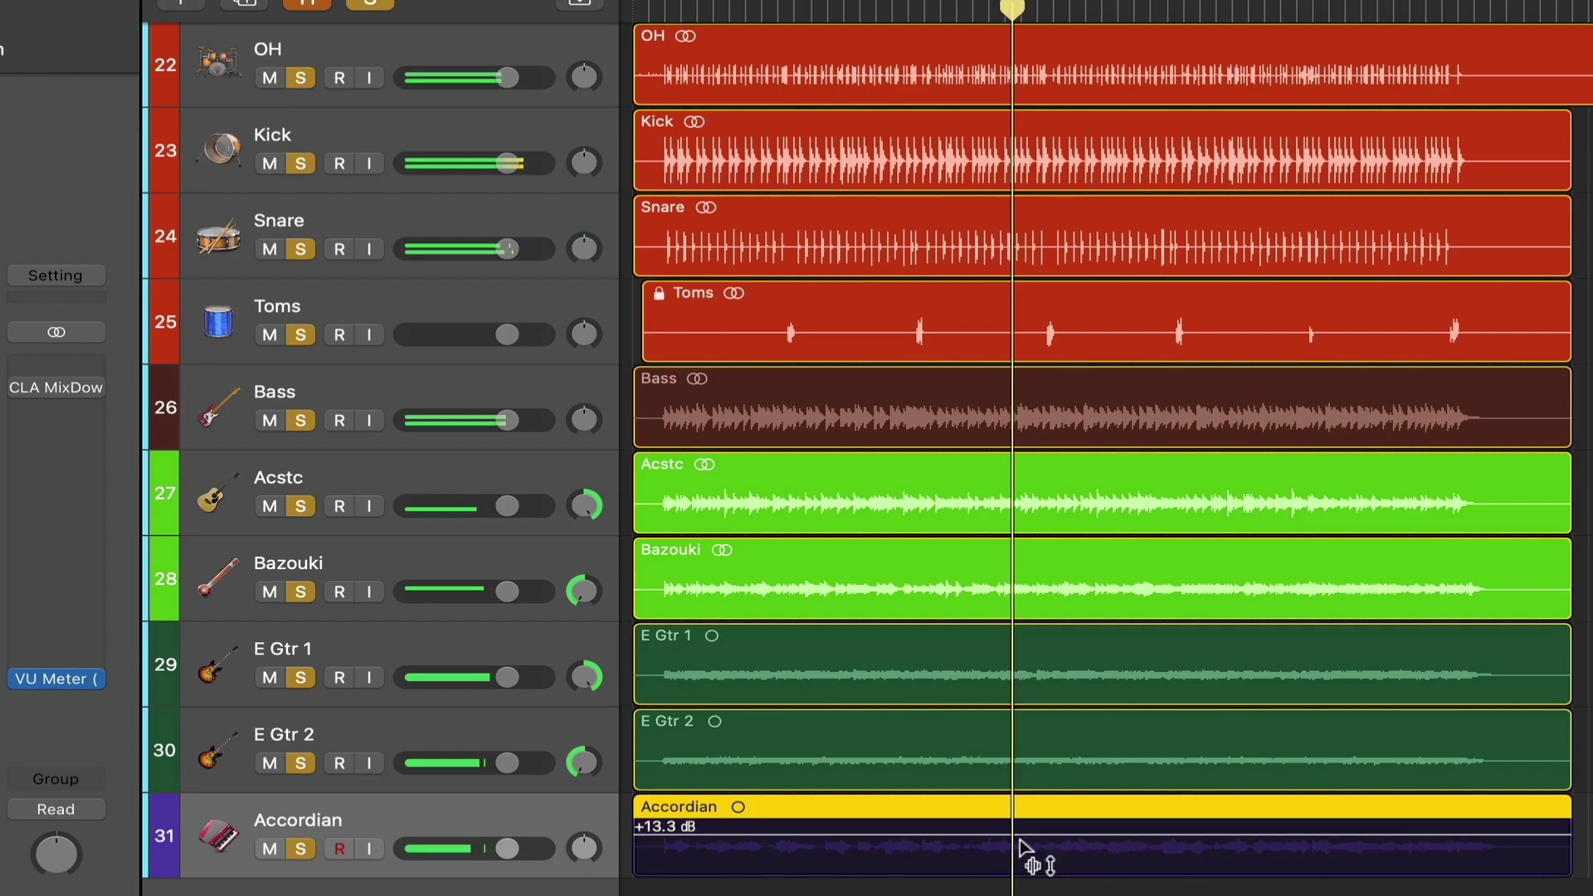
left_click_drag(1026, 848, 1026, 850)
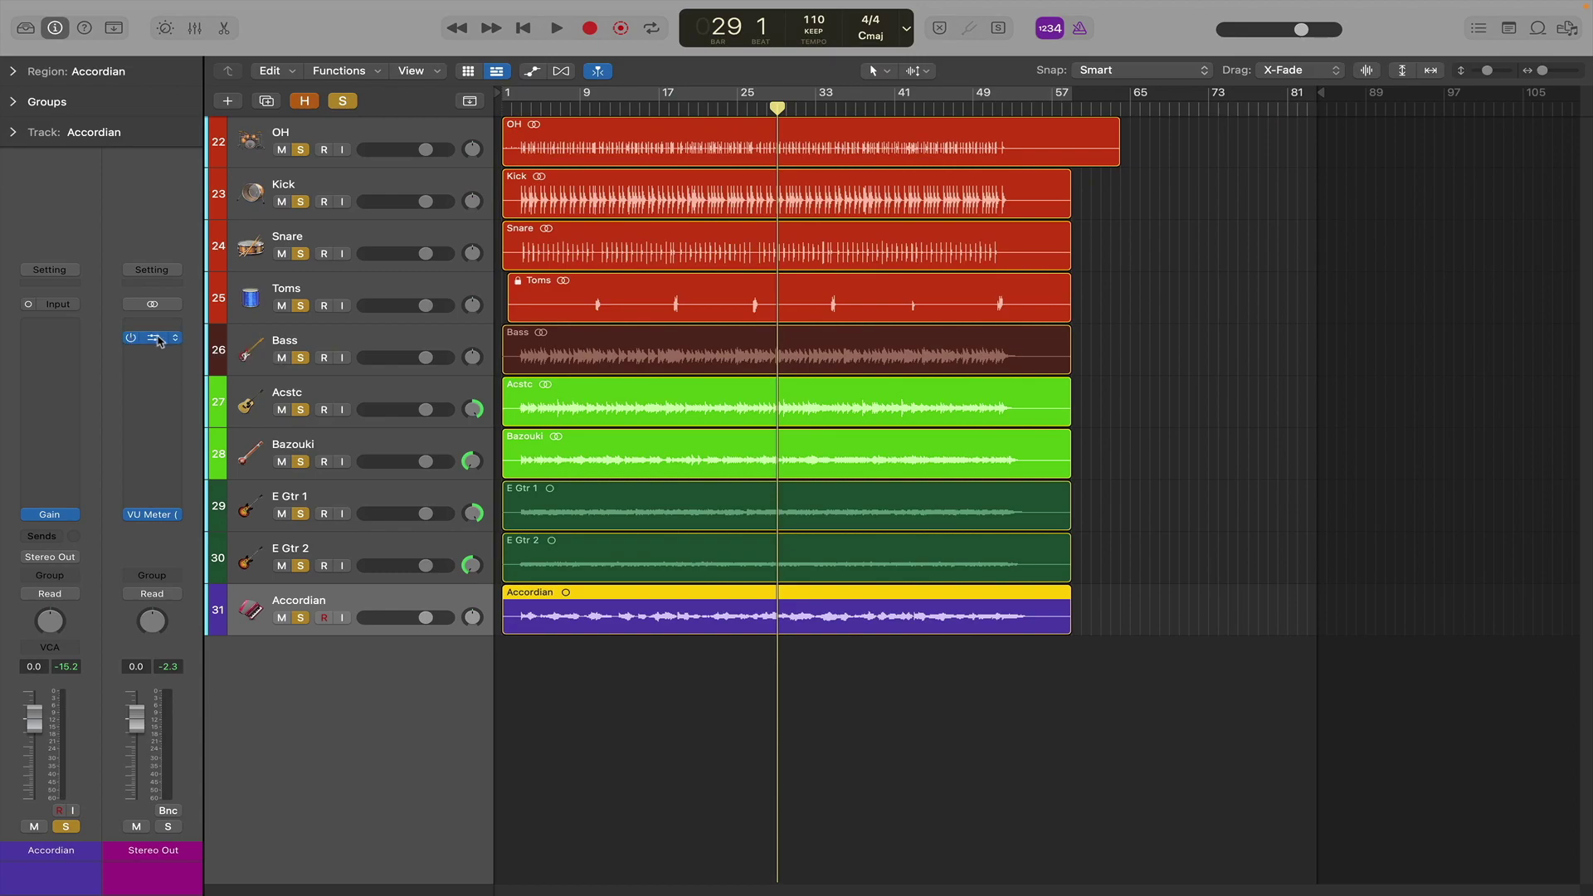
Open the Stereo Out's CLA MixDown plug-in and move its window off the track regions.
left_click(158, 339)
left_click_drag(927, 242, 1319, 165)
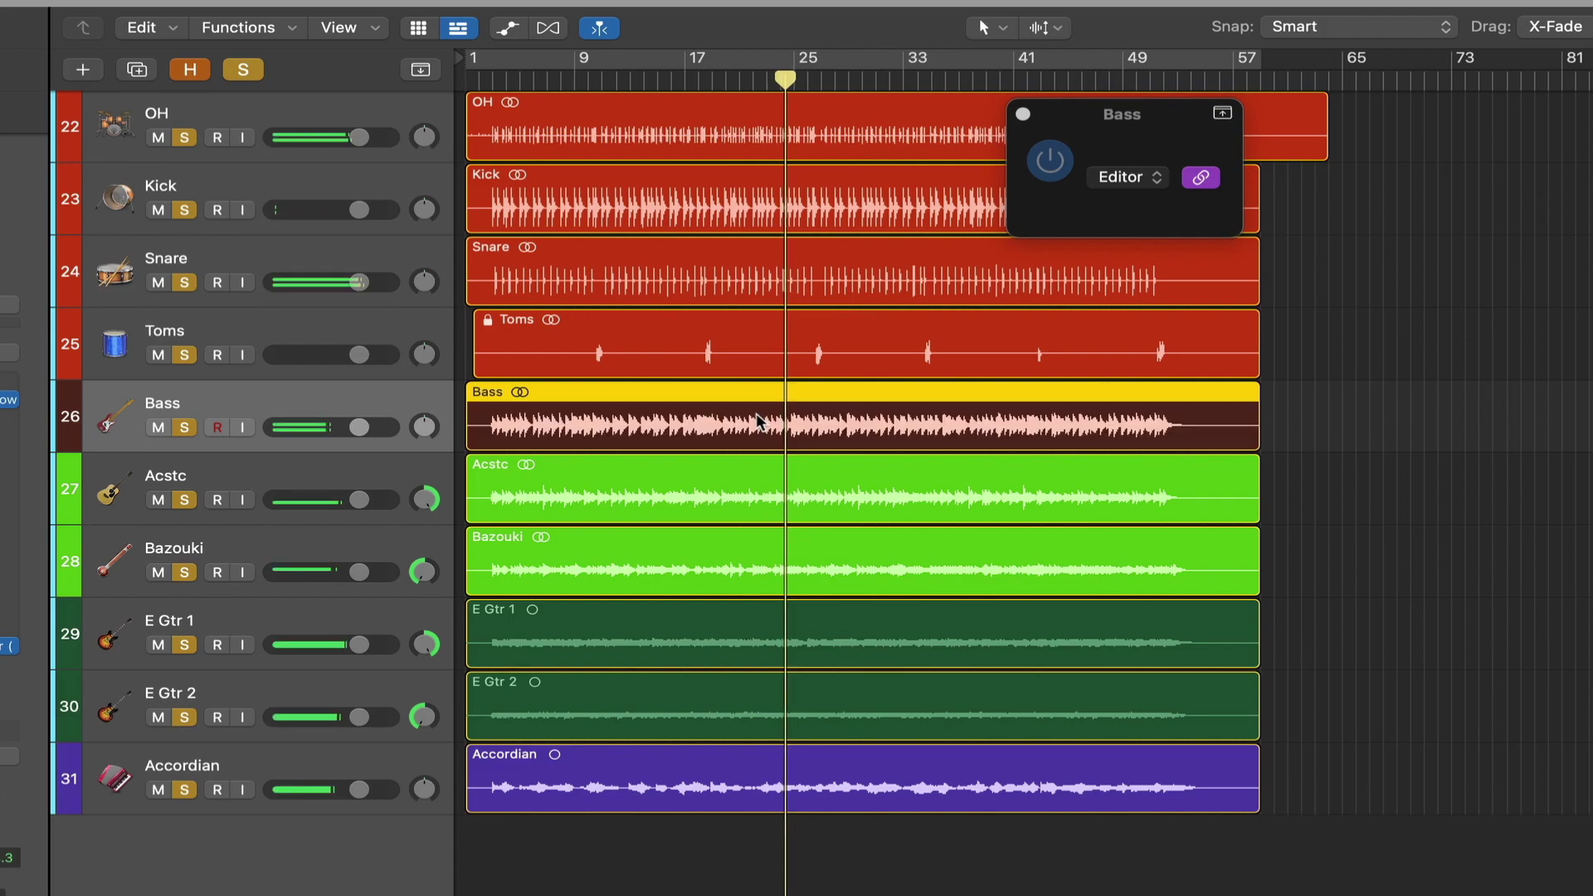
Set region gains: Bass to +8.5 dB, adjust Toms, boost Bazouki 11.7 dB, cut OH 6.2 dB.
left_click_drag(756, 418, 756, 413)
left_click_drag(849, 320, 849, 321)
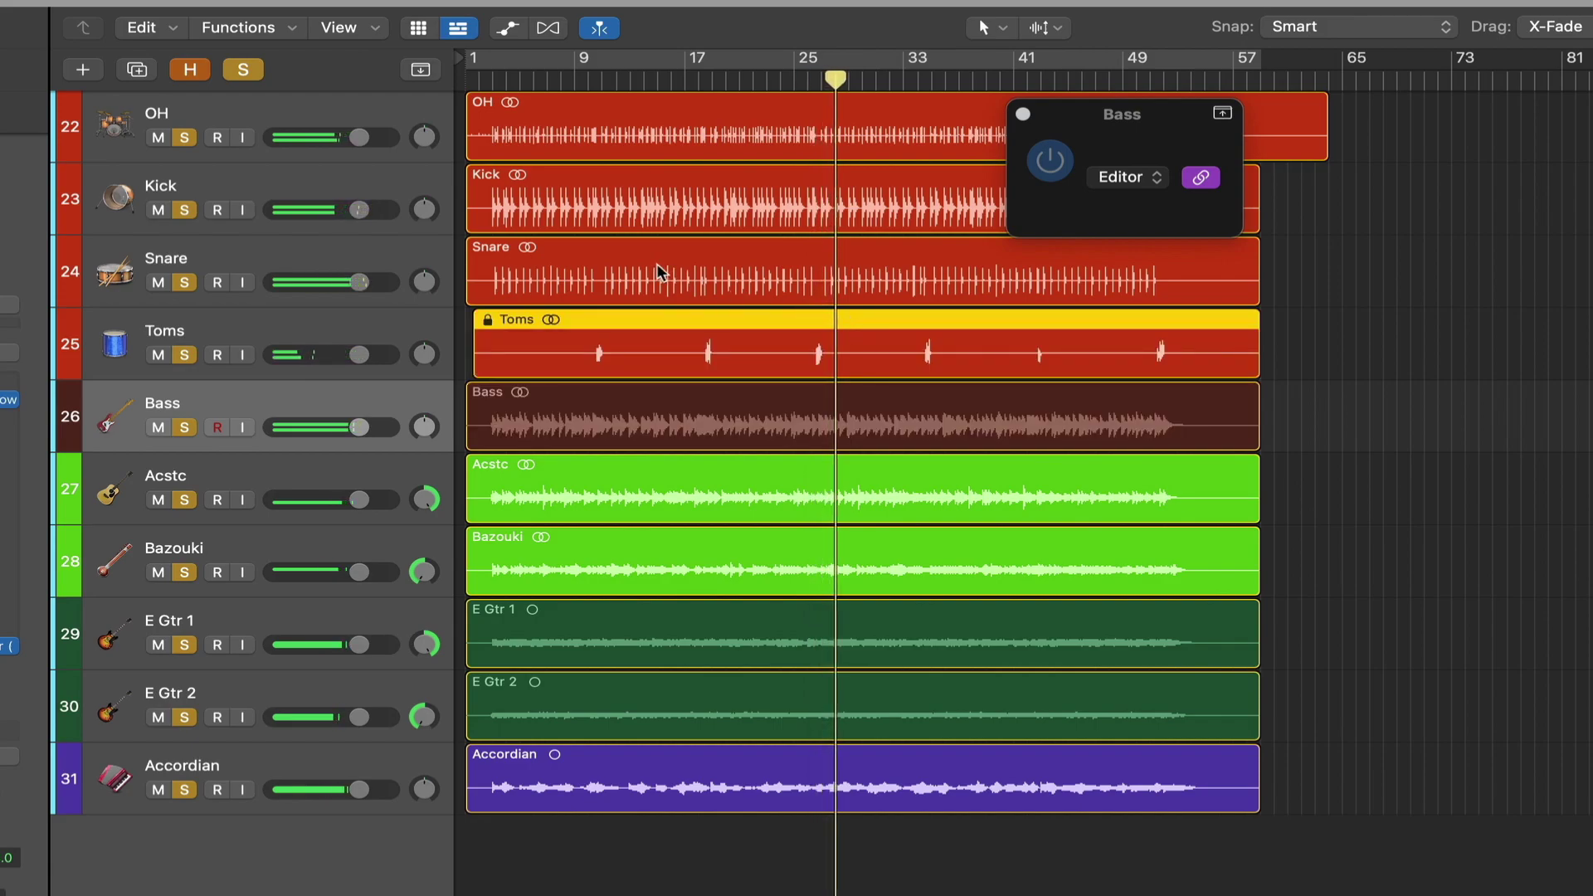
left_click_drag(715, 258, 723, 264)
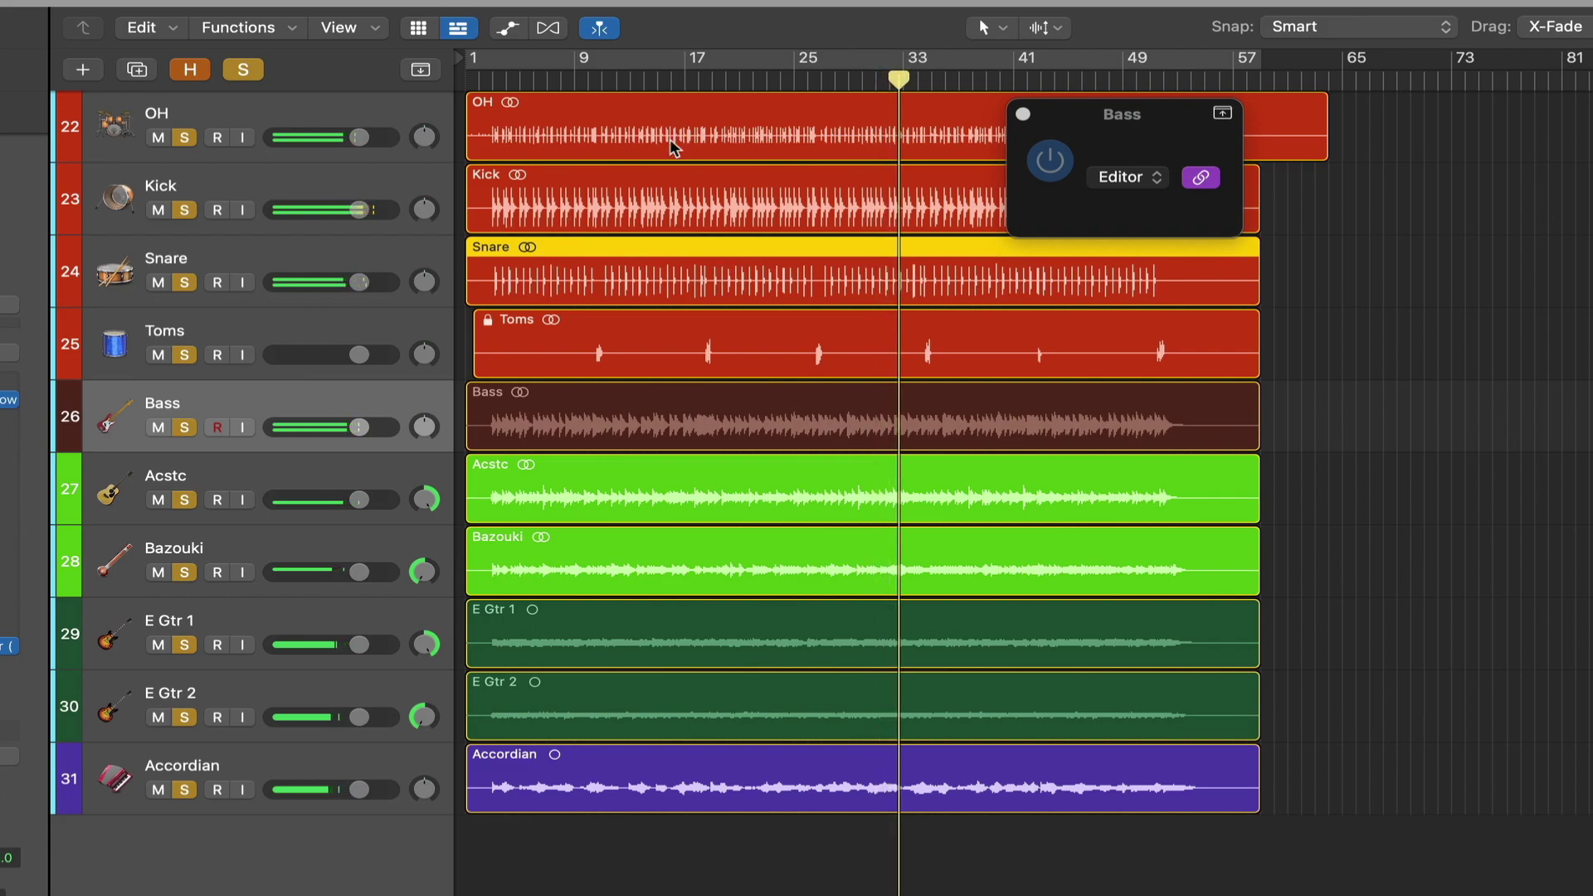
left_click_drag(645, 573, 646, 568)
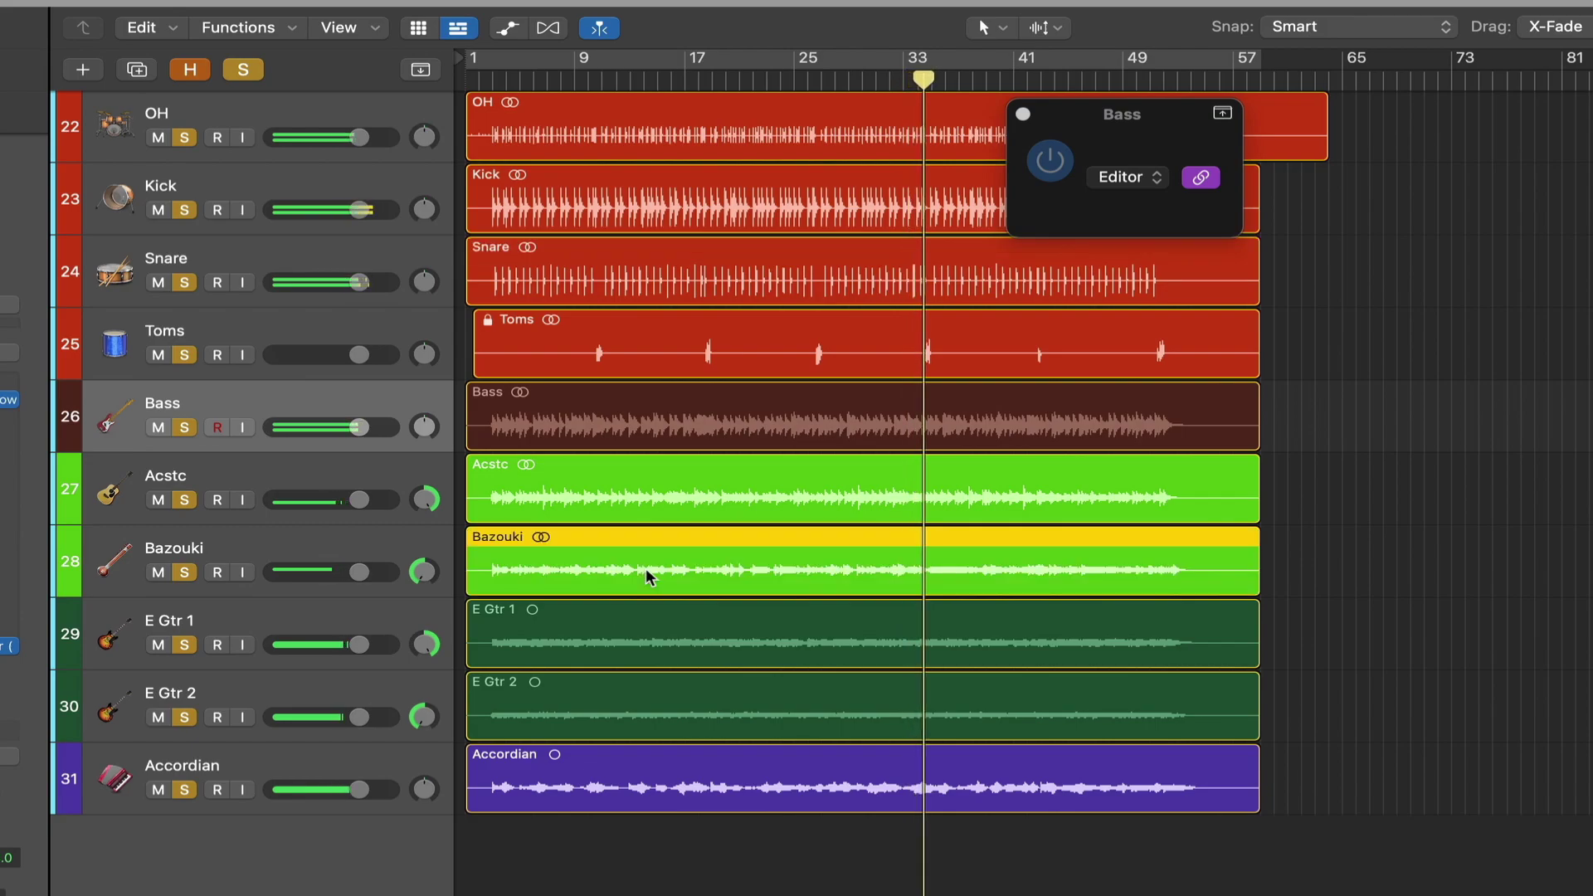
mouse_move(644, 134)
left_mouse_down()
mouse_move(644, 113)
mouse_move(647, 130)
left_mouse_up()
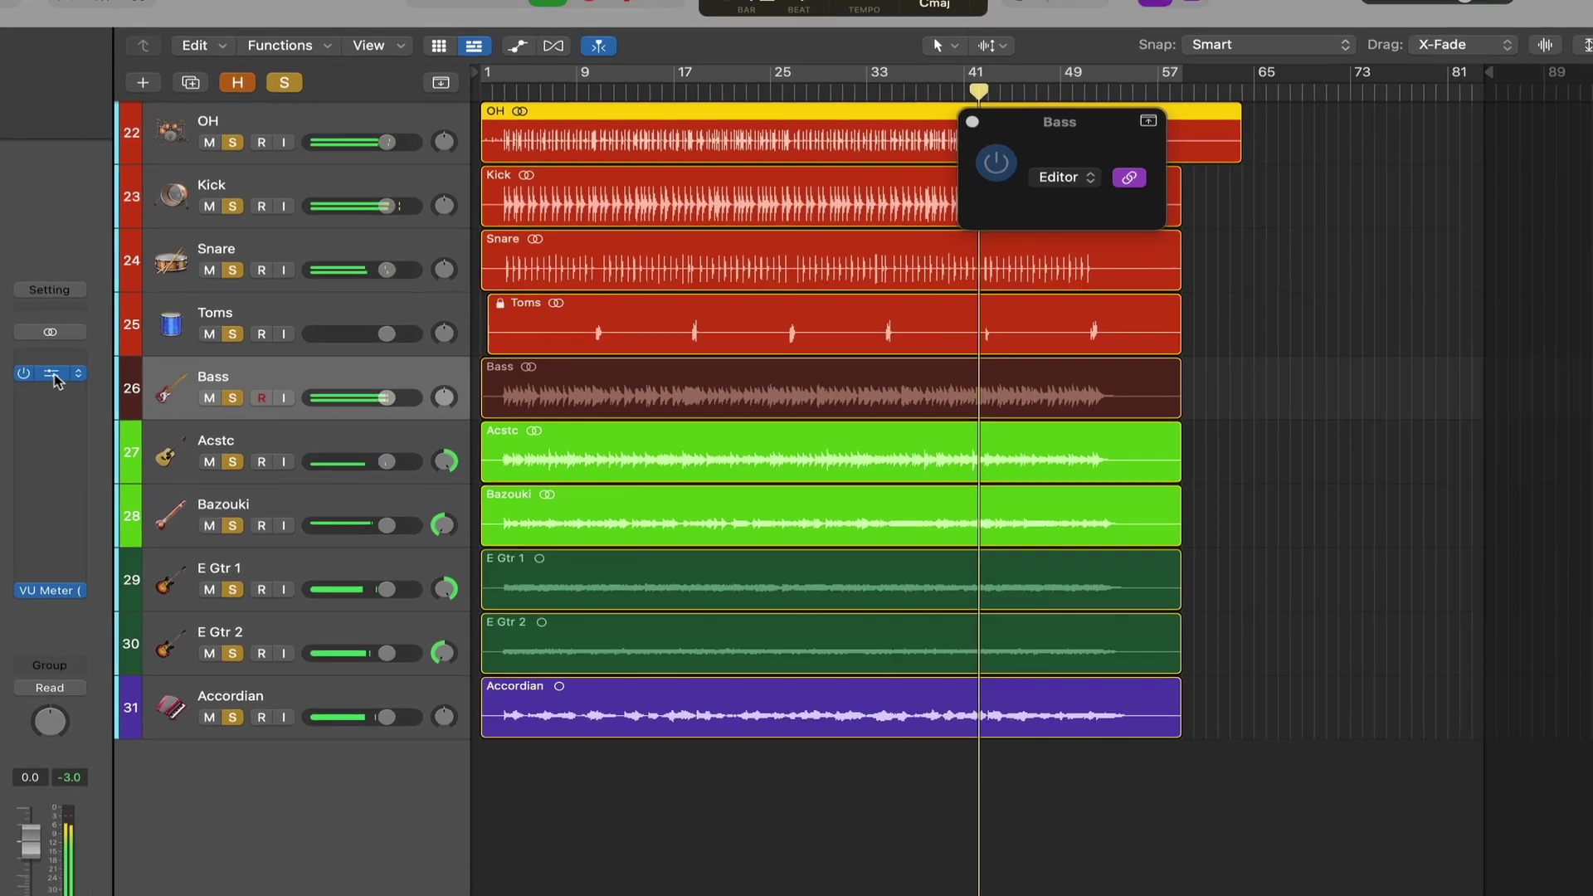
Review the CLA MixDown settings on Stereo Out, then close the plug-in window.
left_click(54, 375)
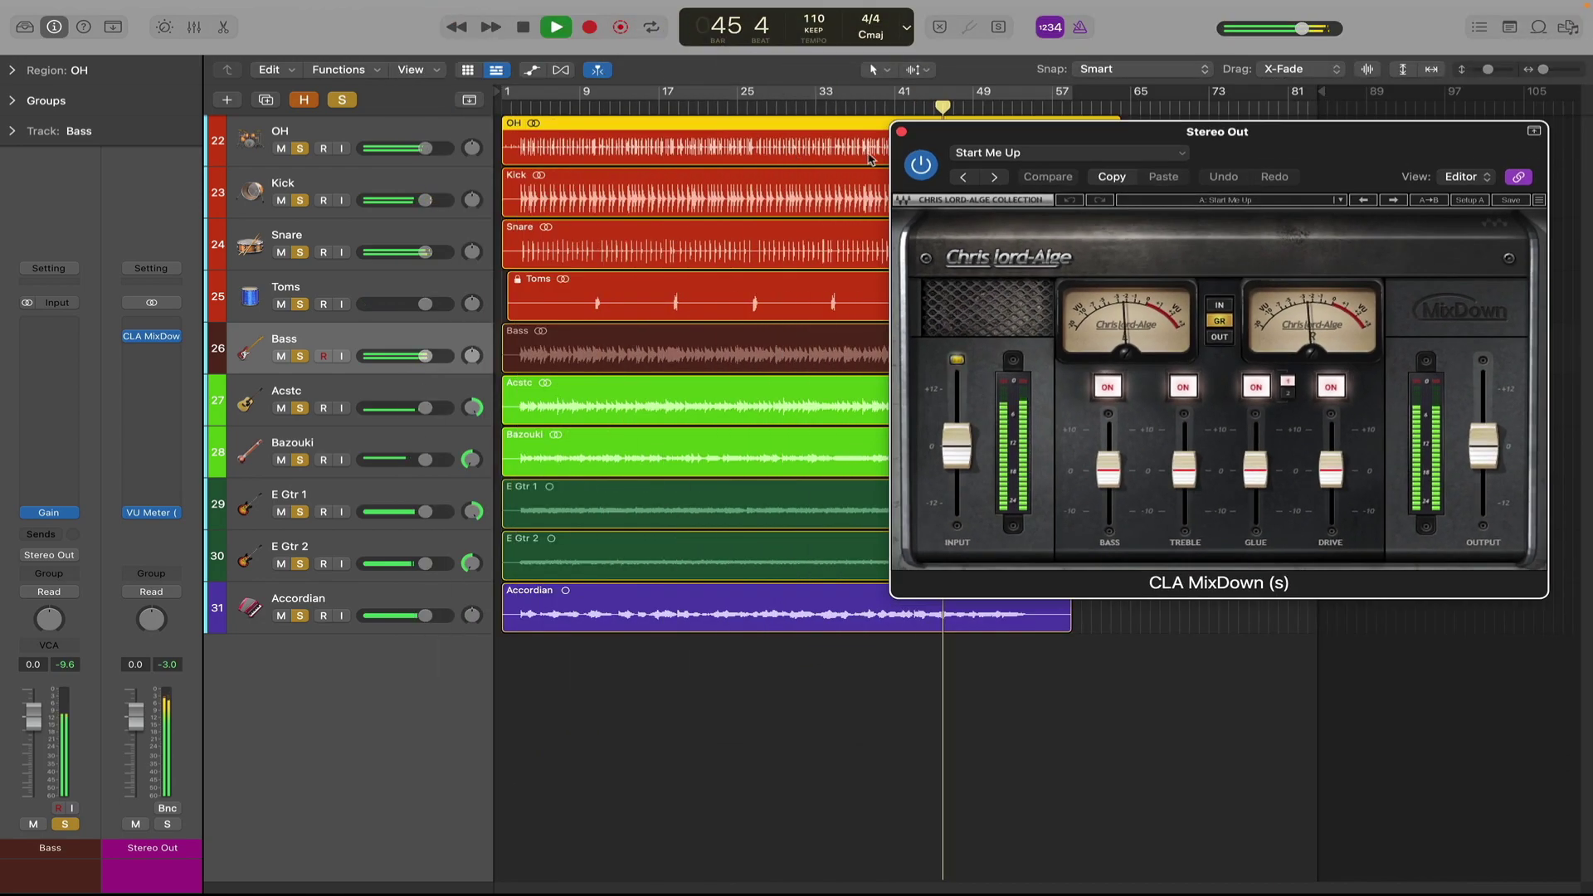
left_click(902, 133)
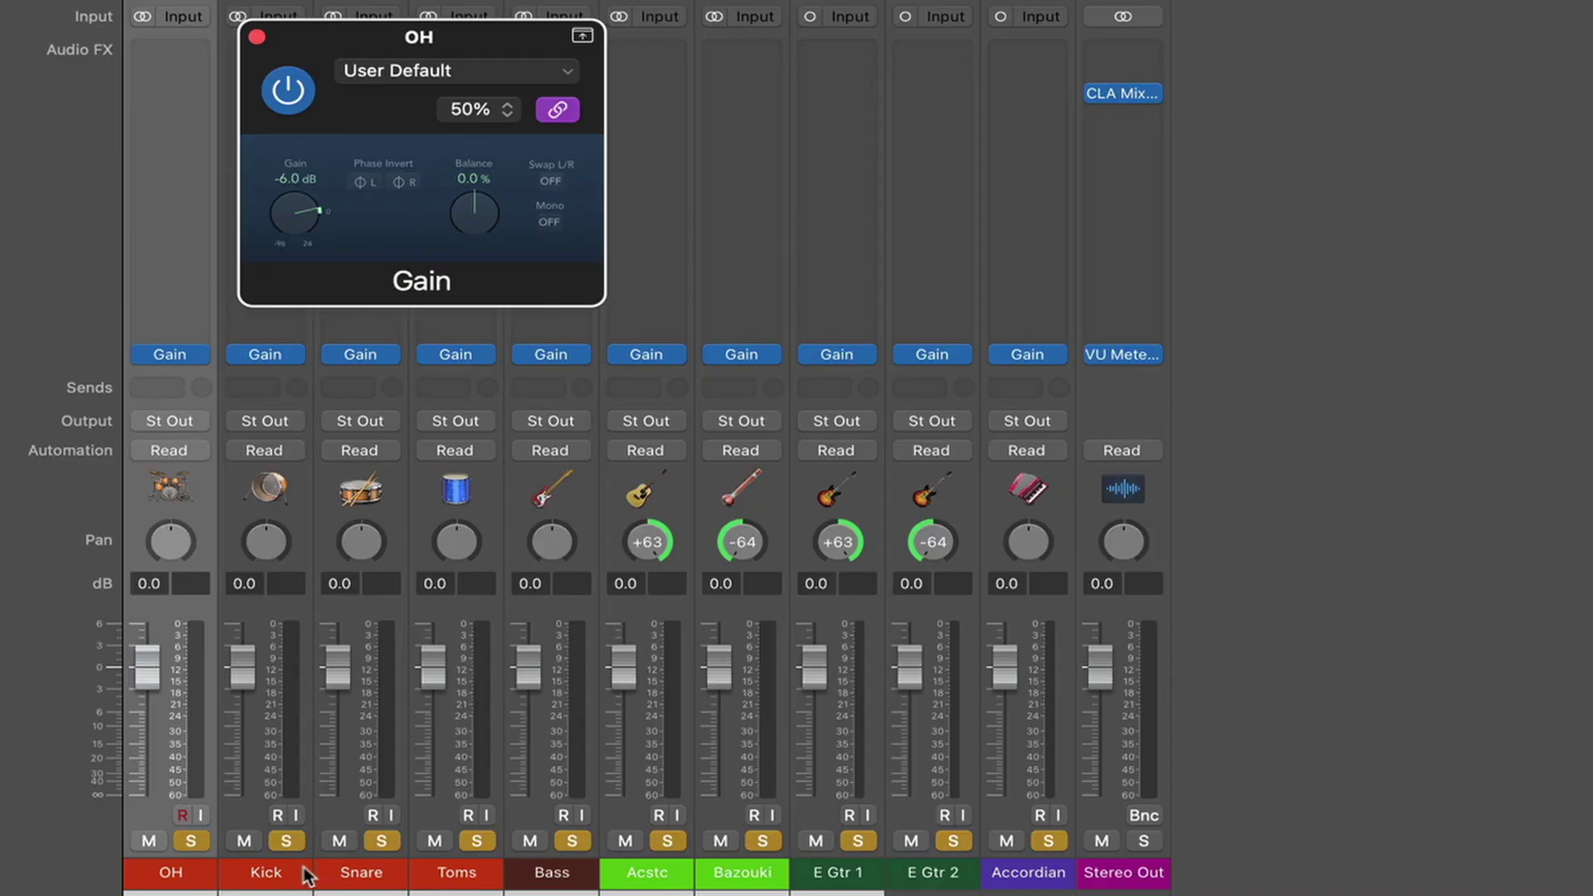
Check the Gain plug-in settings on the Kick, Snare, Toms, Bass and Acstc tracks.
left_click(307, 875)
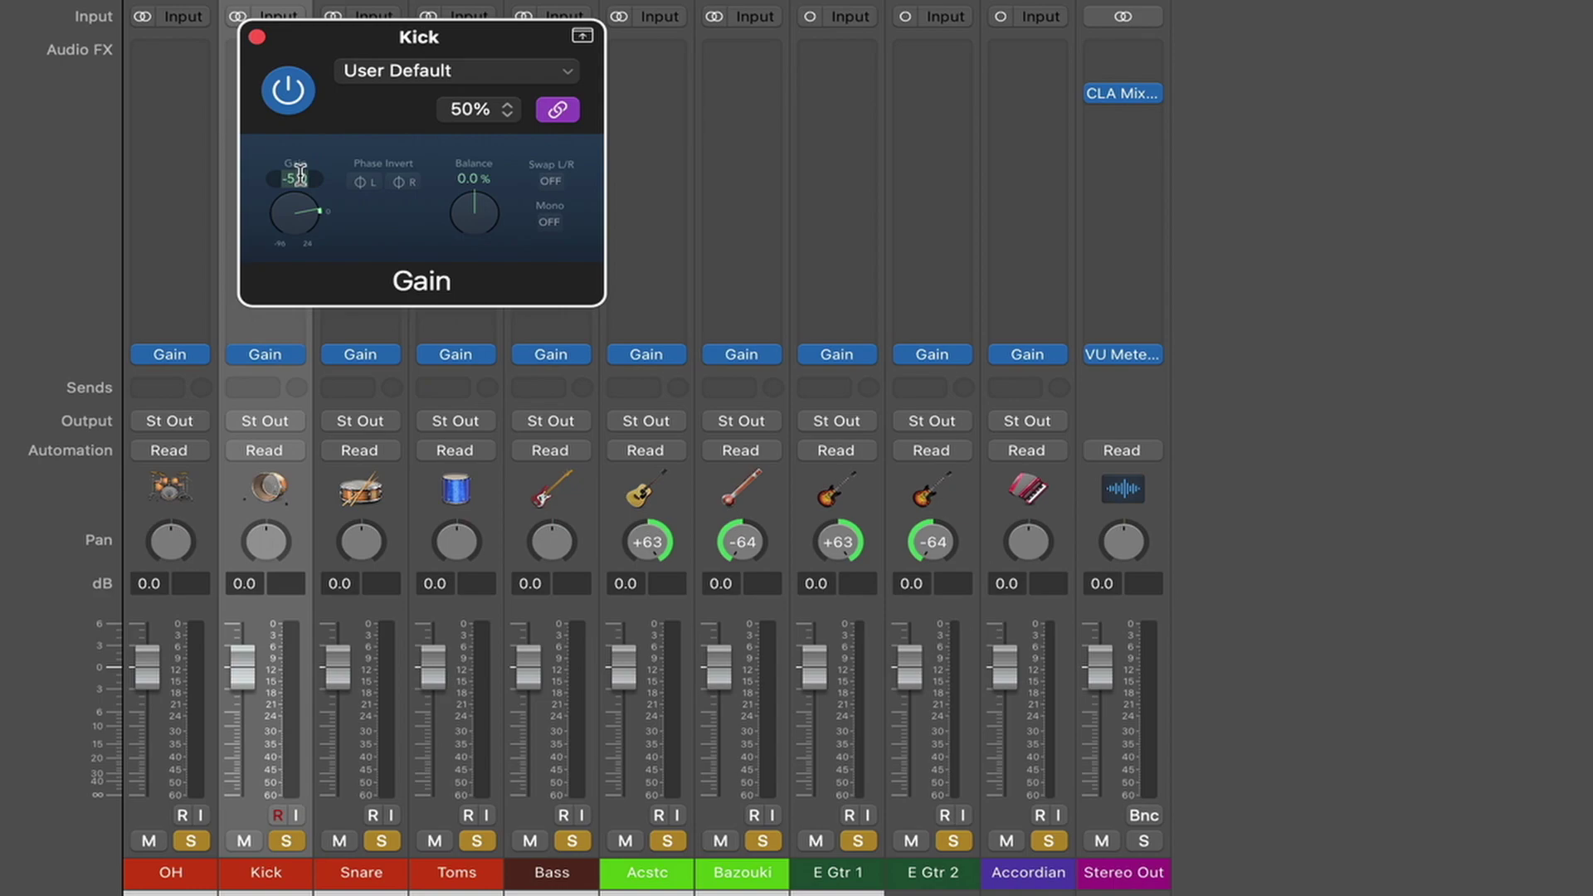
left_click(390, 866)
left_click(432, 863)
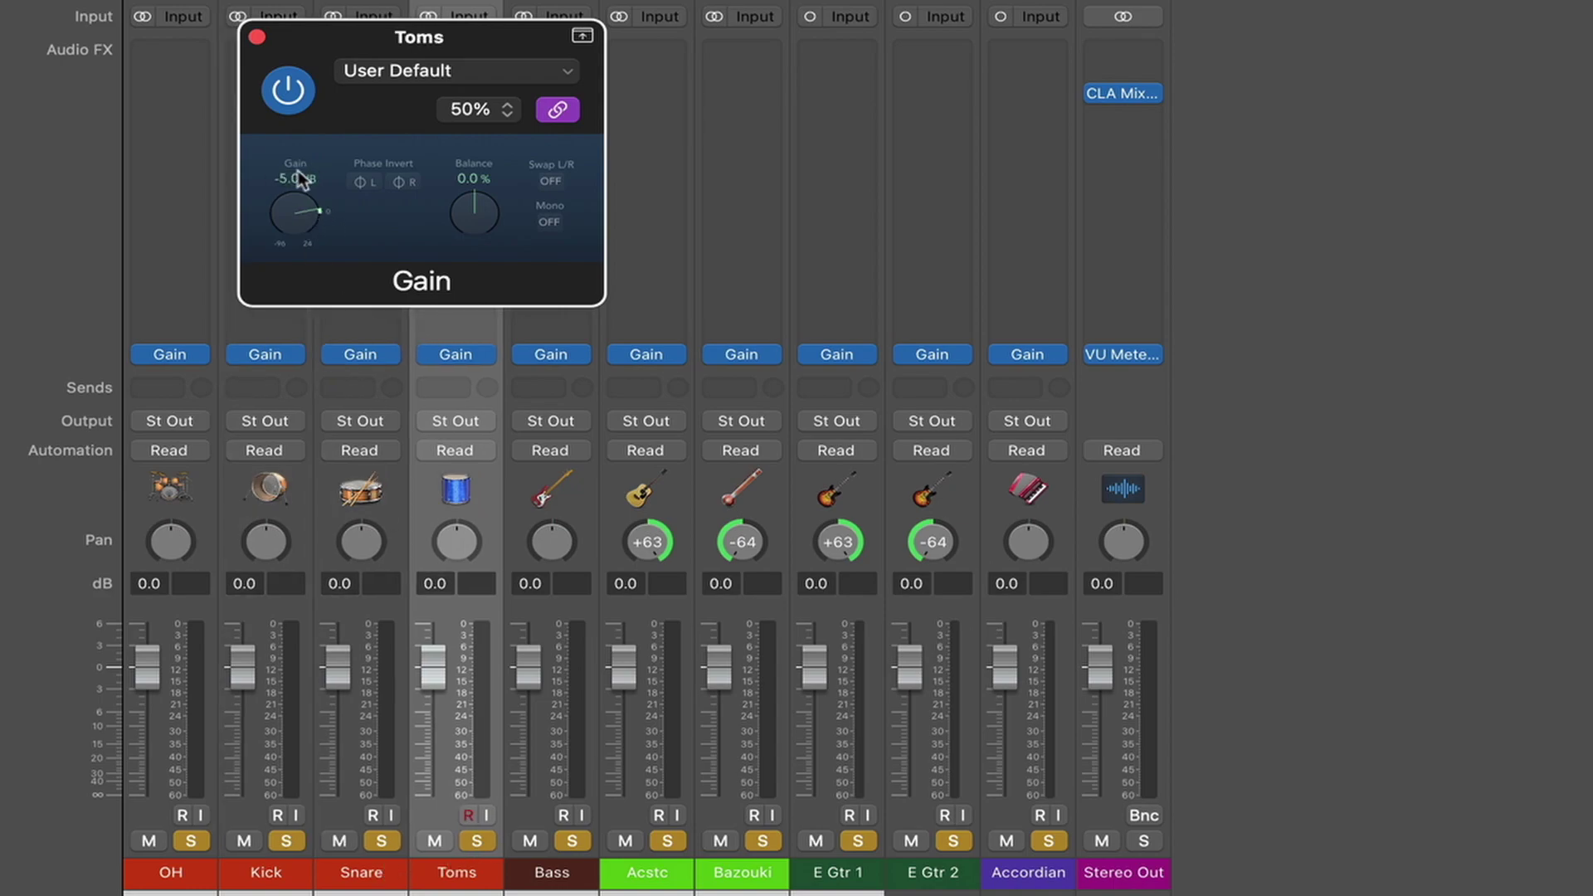
left_click(575, 873)
left_click(662, 859)
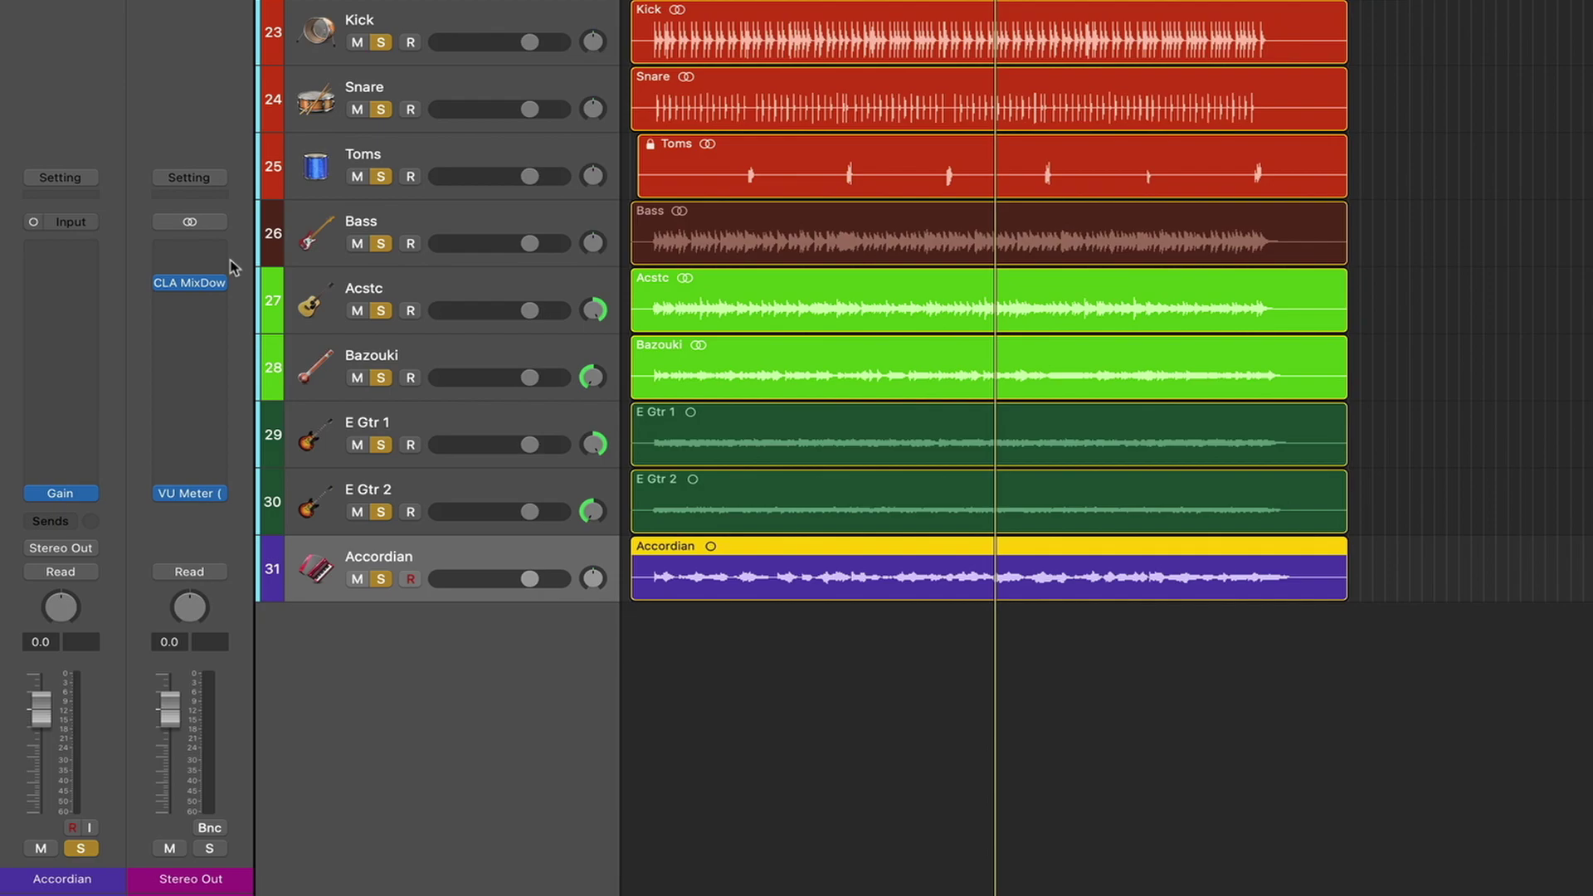
Insert a stereo Gain plug-in in an empty Stereo Out slot.
left_click(191, 259)
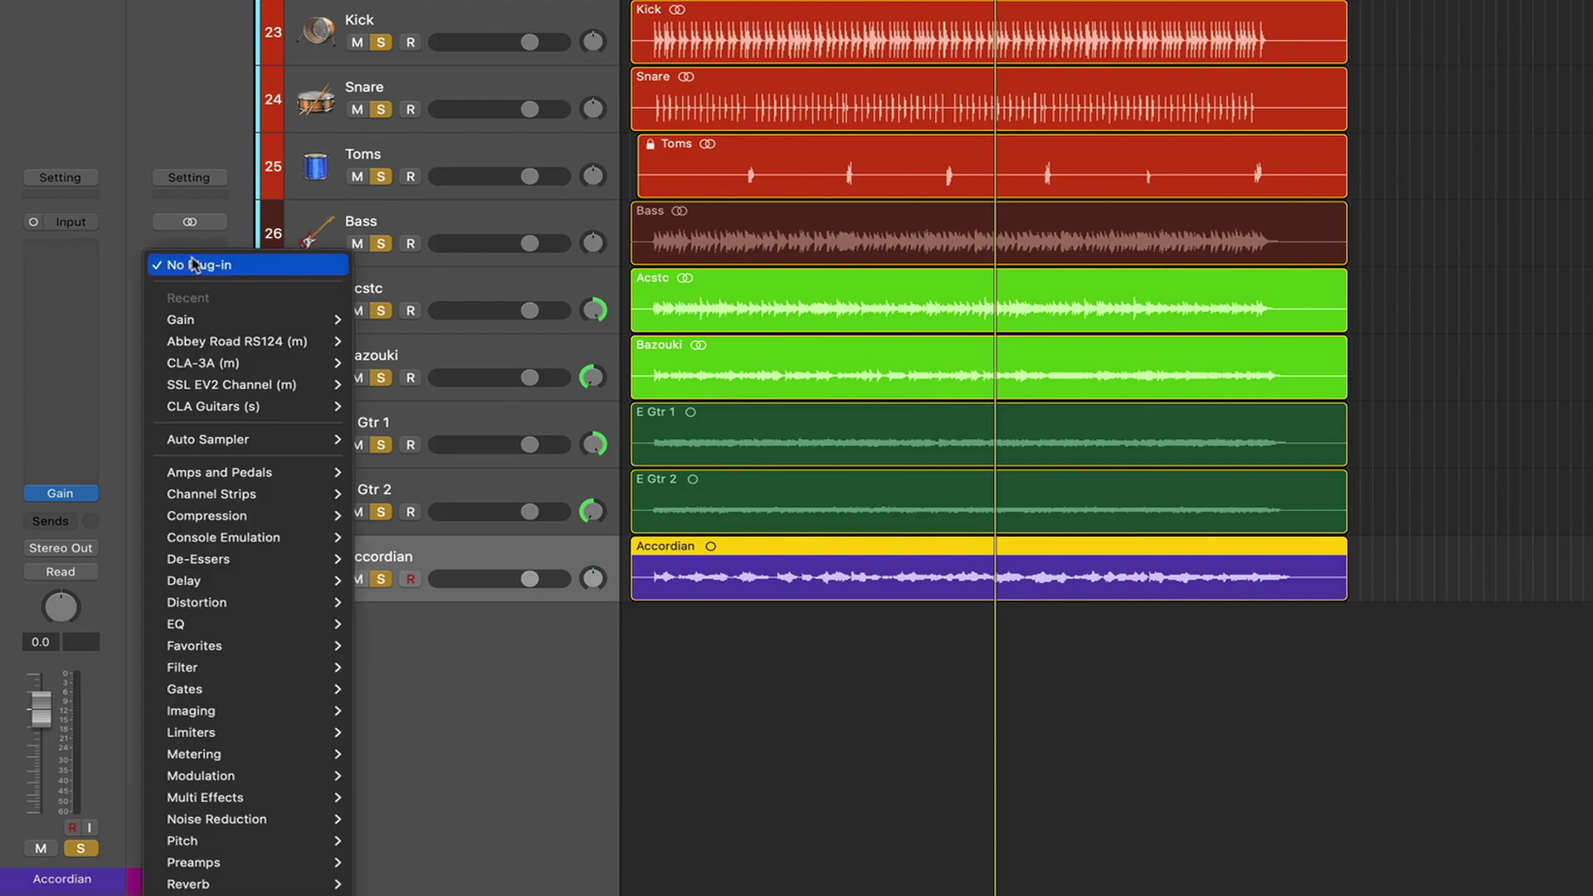
mouse_move(249, 319)
left_click(411, 326)
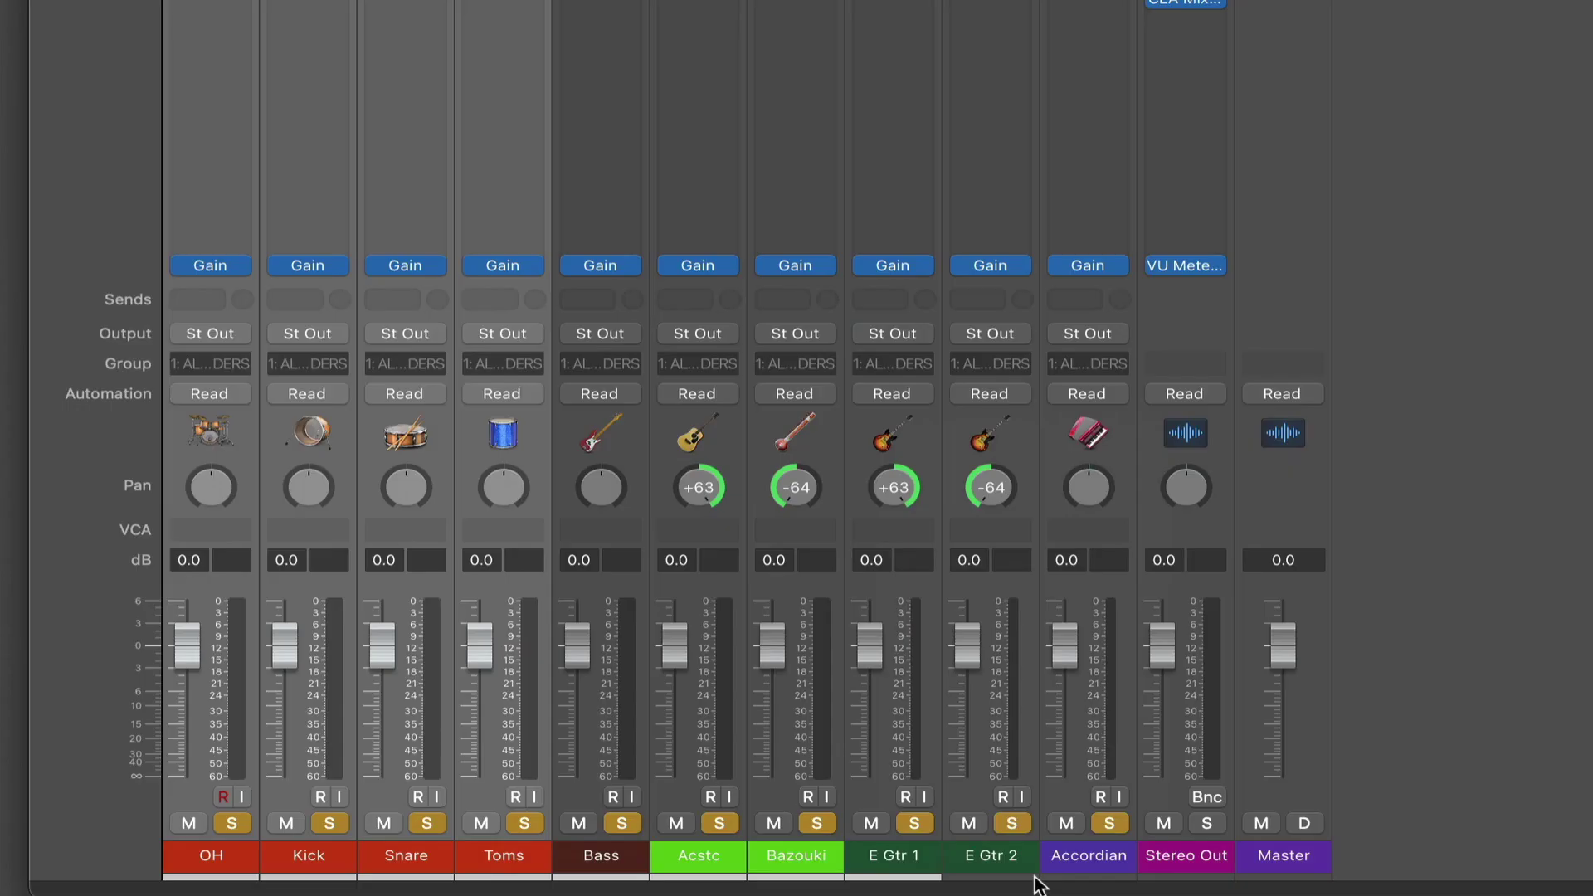
Create a VCA for the four drum tracks and name it 'VCA DUMS'.
left_click(483, 527)
left_click(512, 561)
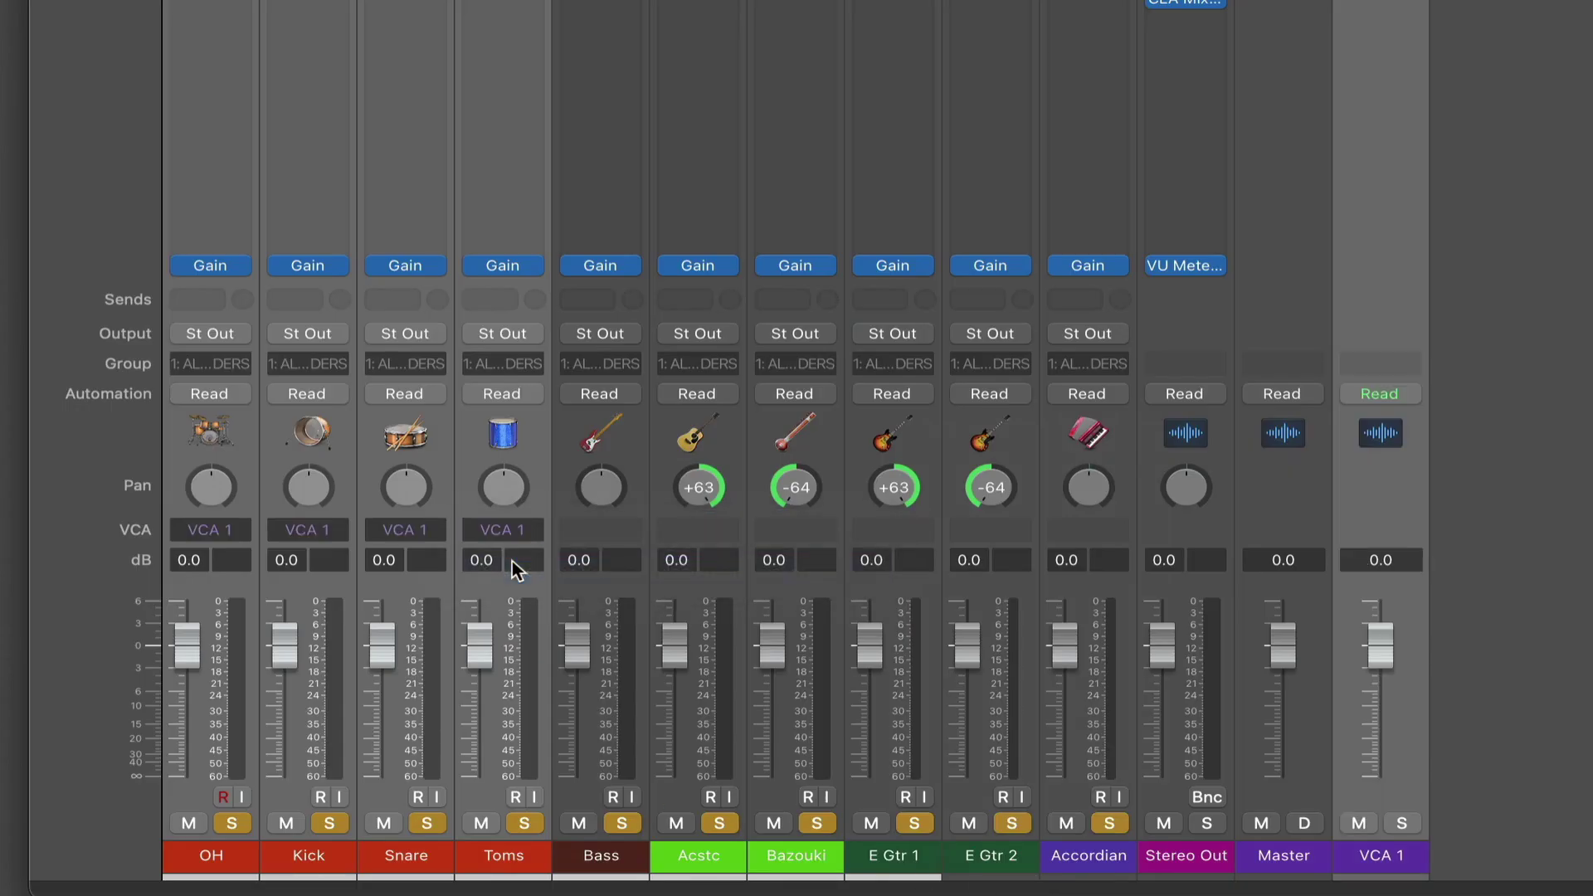
double_click(1378, 858)
type("VCA DUMS")
key("Return")
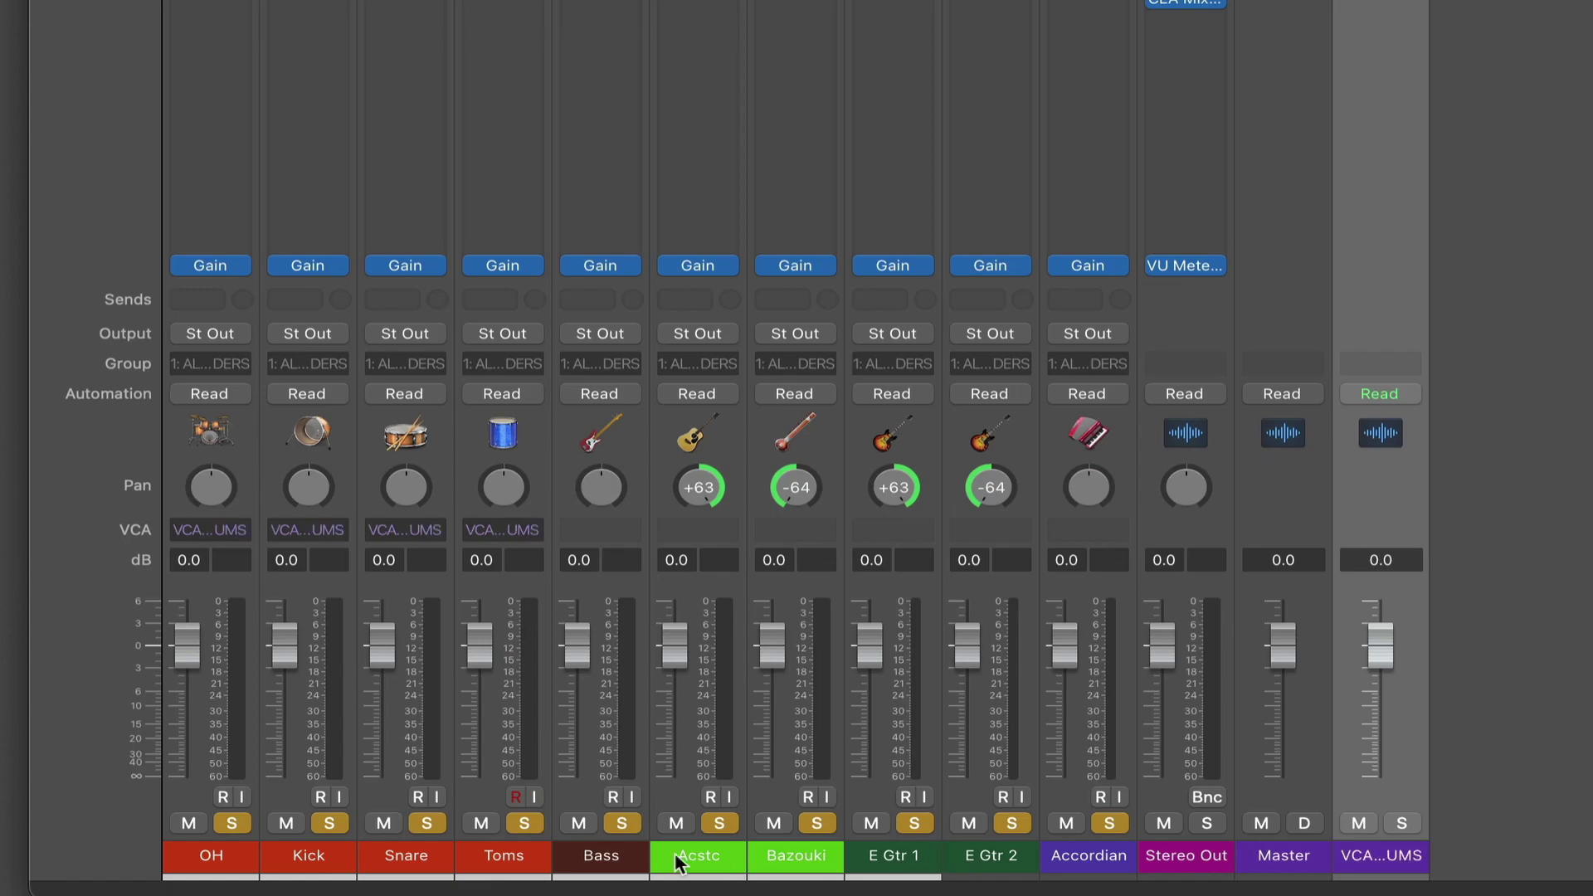
Create a VCA for Bass, then one for Acstc and Bazouki named 'VCA ACSTC'.
left_click(599, 530)
left_click(634, 612)
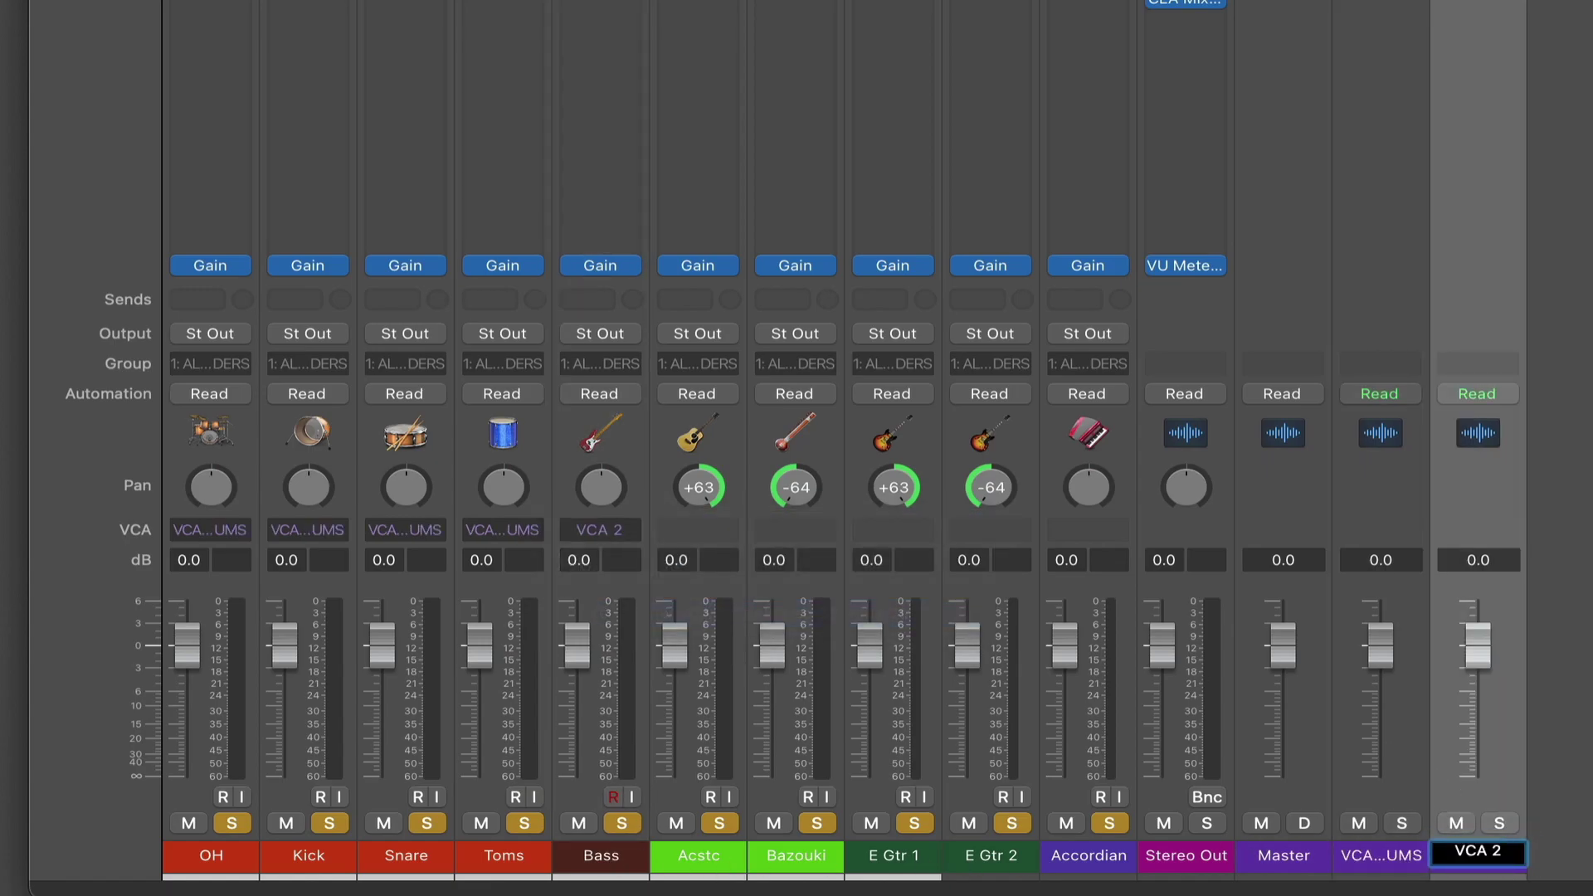
left_click(699, 855)
left_click(796, 856, "shift")
left_click(699, 529)
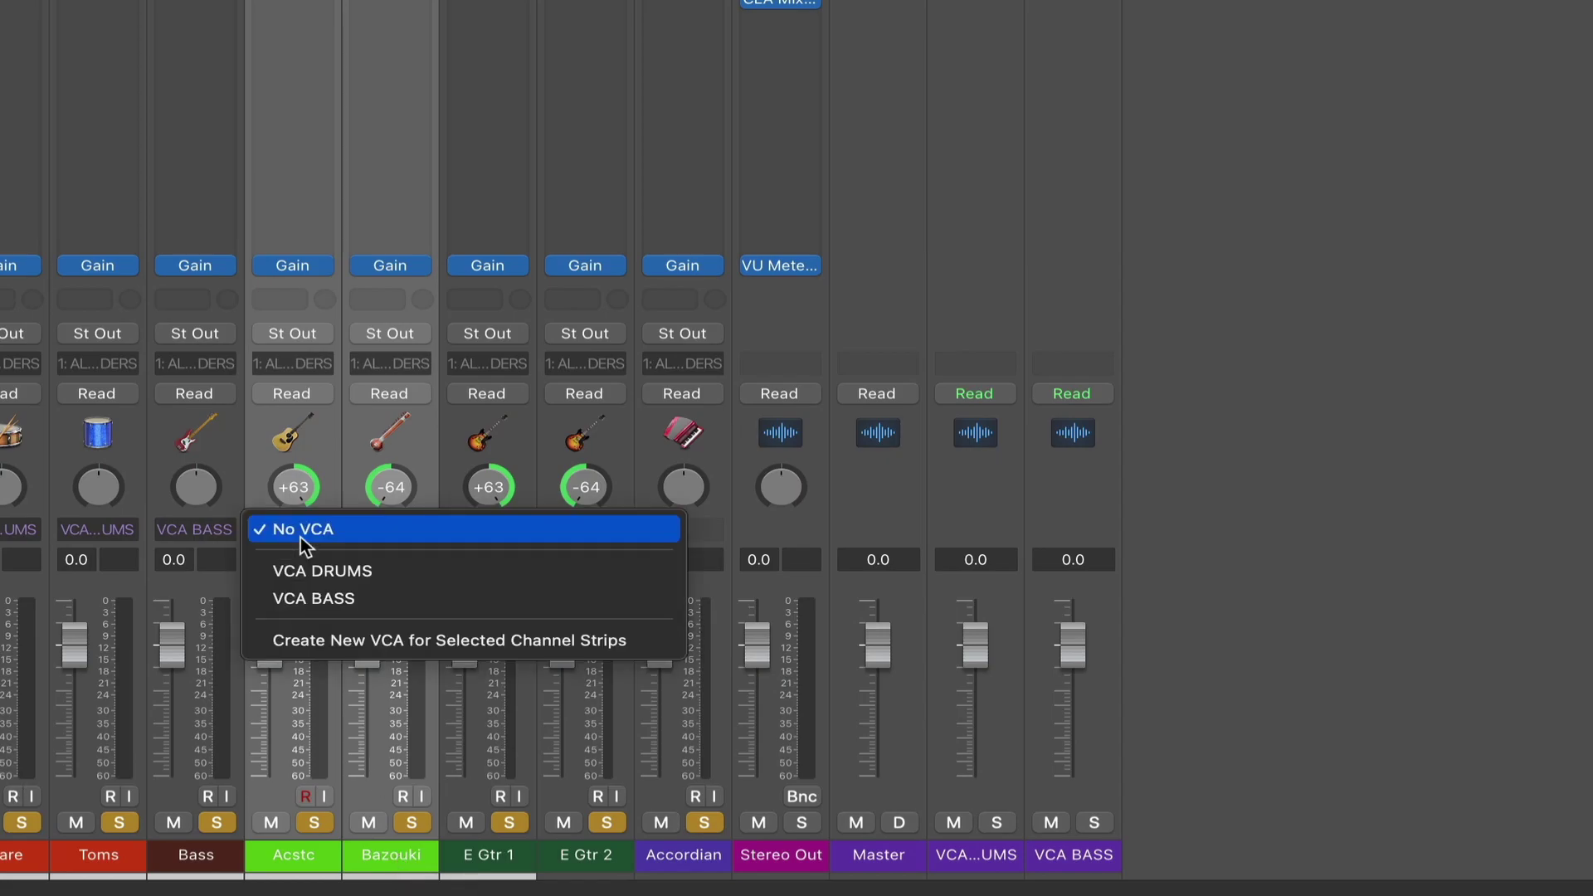
left_click(763, 636)
type("VCA ACSTC")
key("Return")
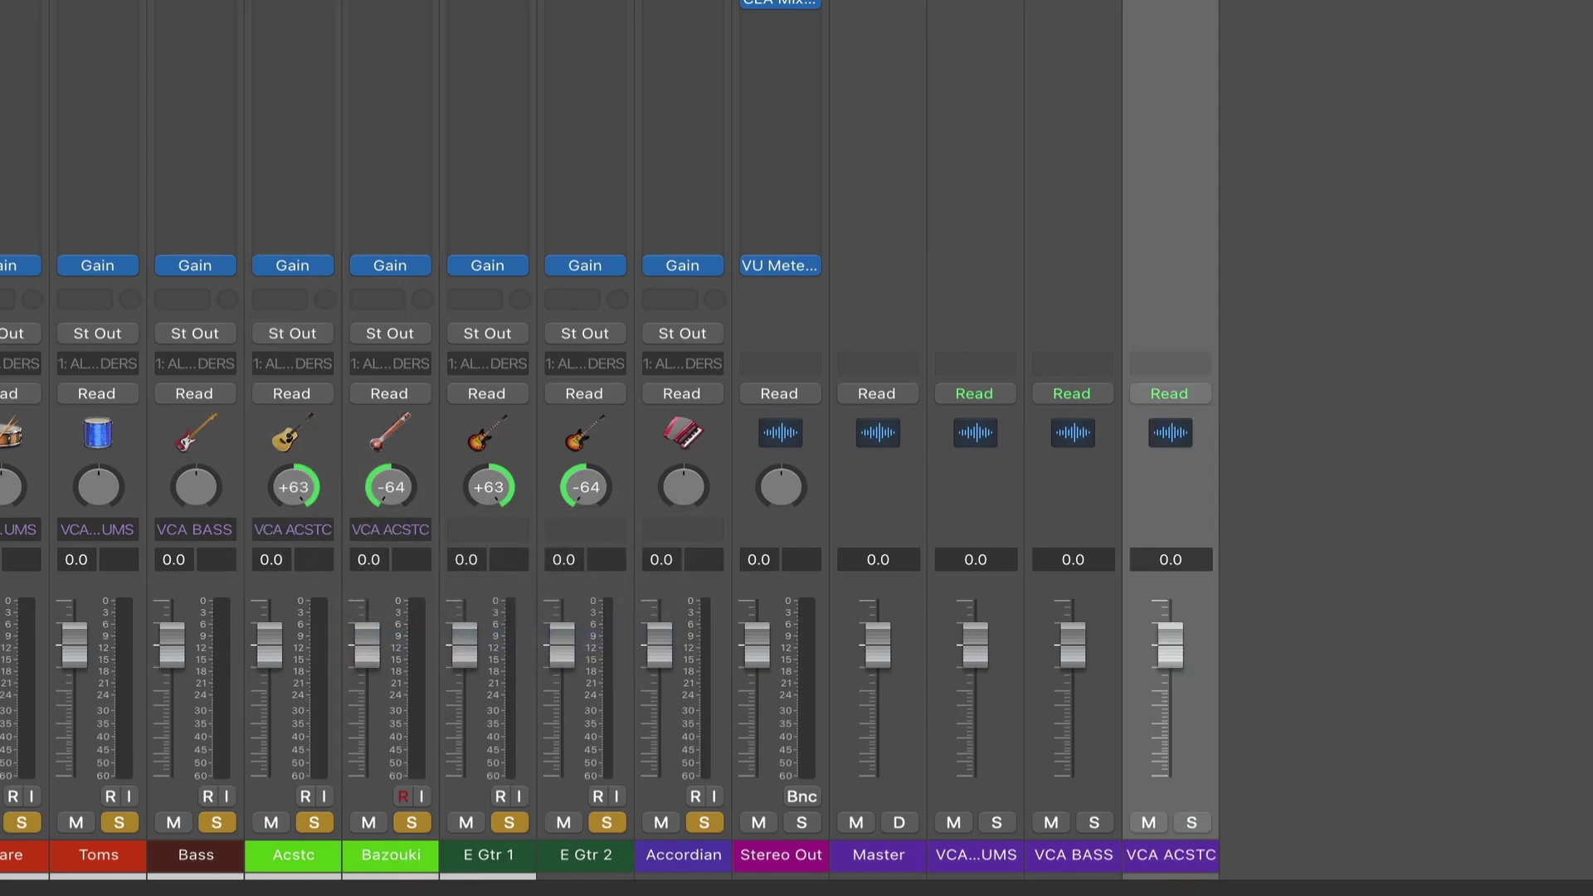
Create a VCA for E Gtr 1 and E Gtr 2 named 'VCA EGT'.
left_click(490, 854)
left_click(585, 855, "shift")
left_click(469, 530)
left_click(508, 669)
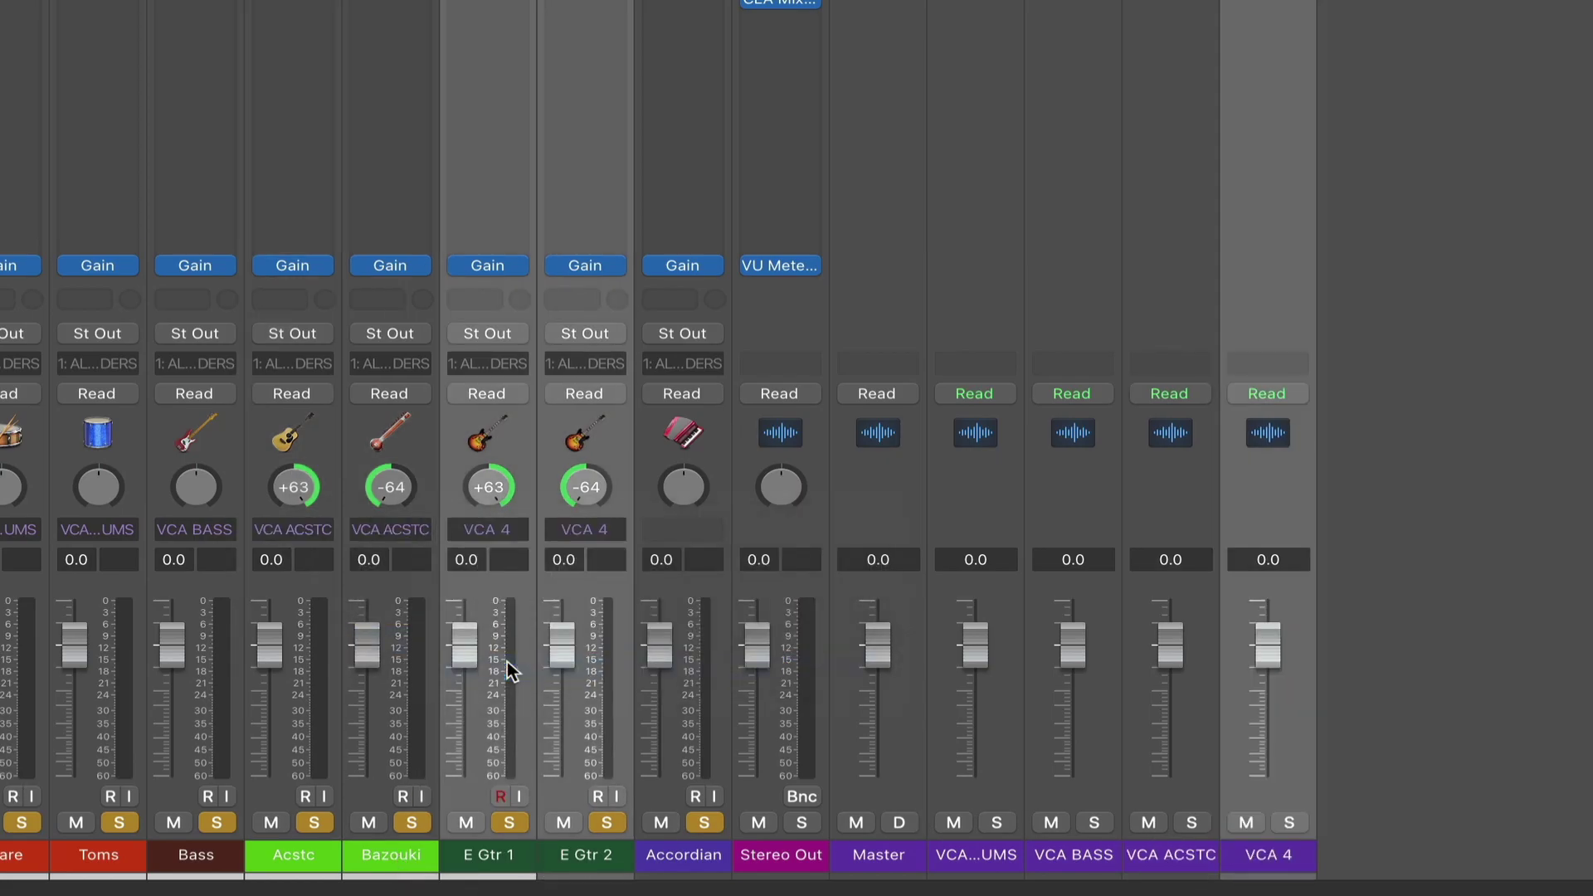
type("VCA EGT")
key("Return")
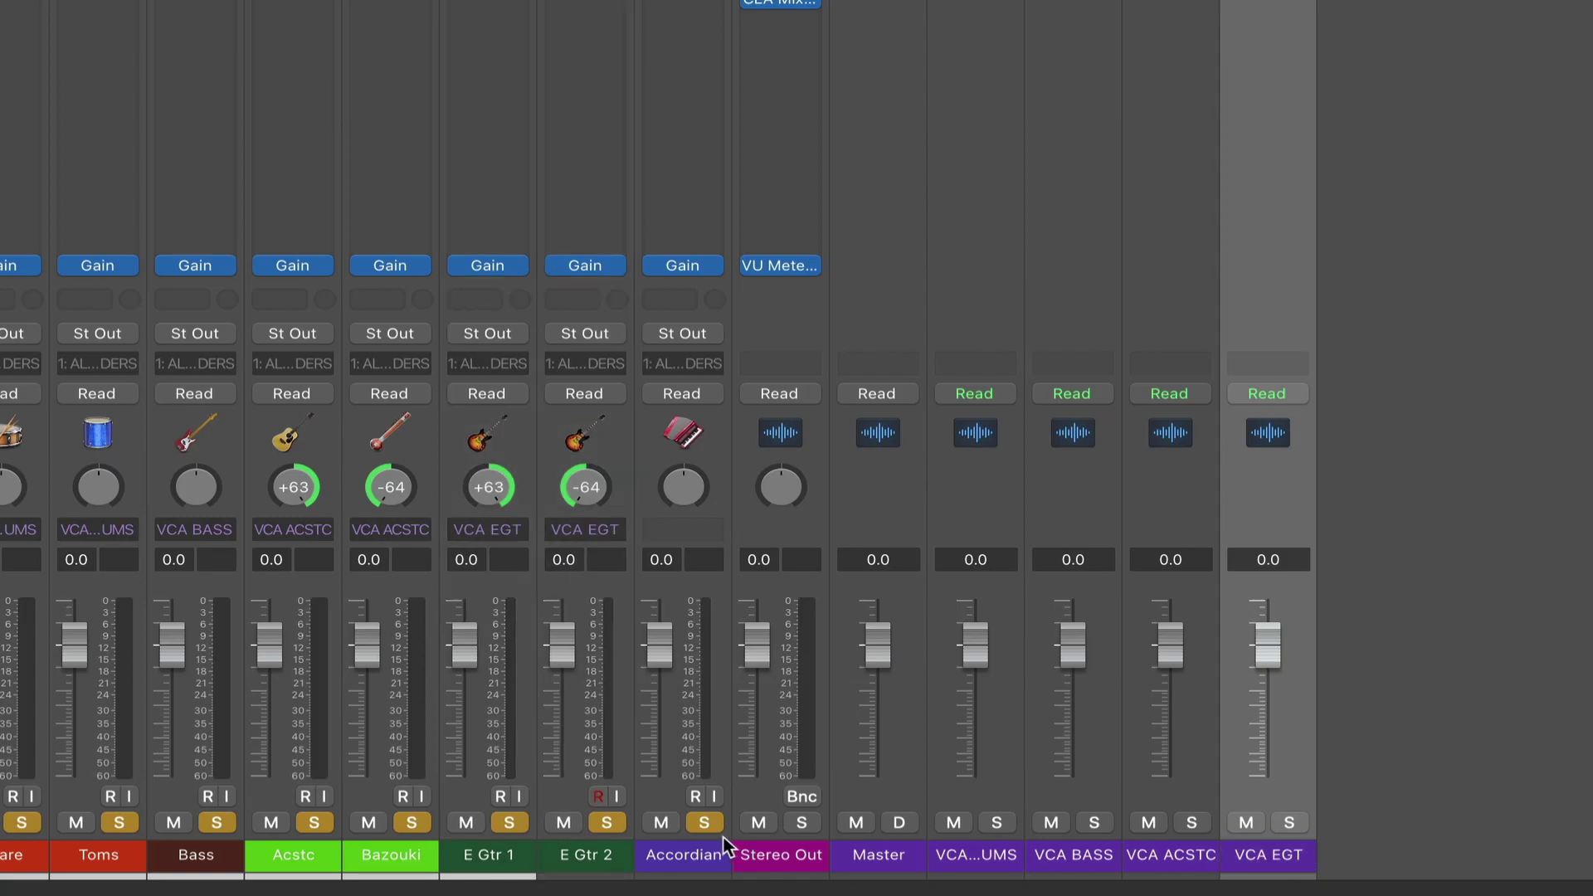
Create a VCA for the Accordian, then select all five VCA strips.
left_click(689, 540)
left_click(683, 531)
left_click(722, 694)
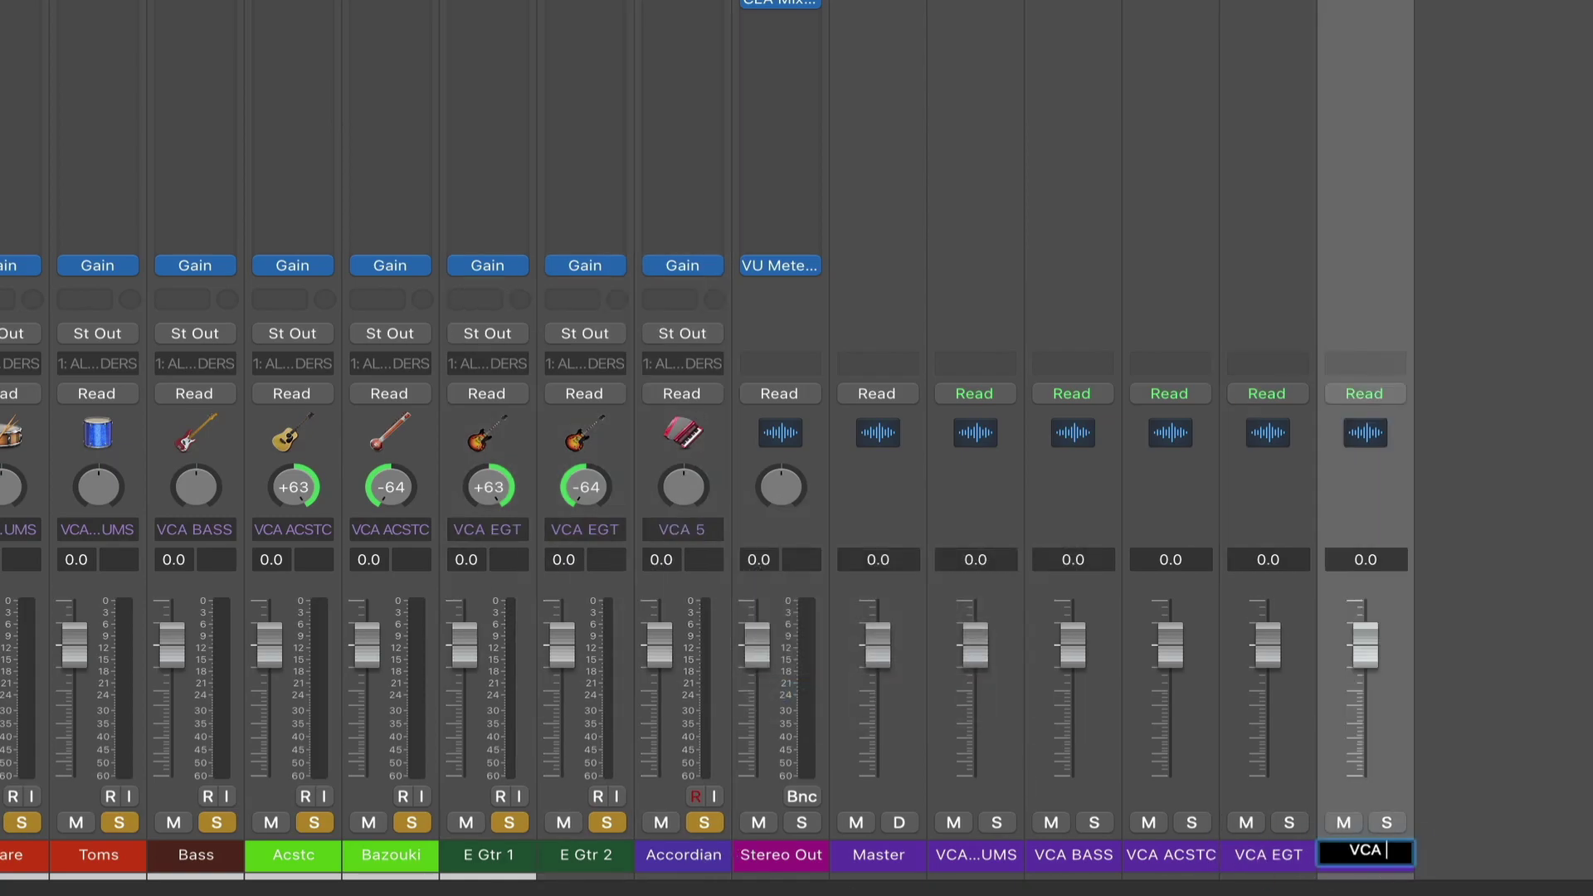
left_click(988, 859, "shift")
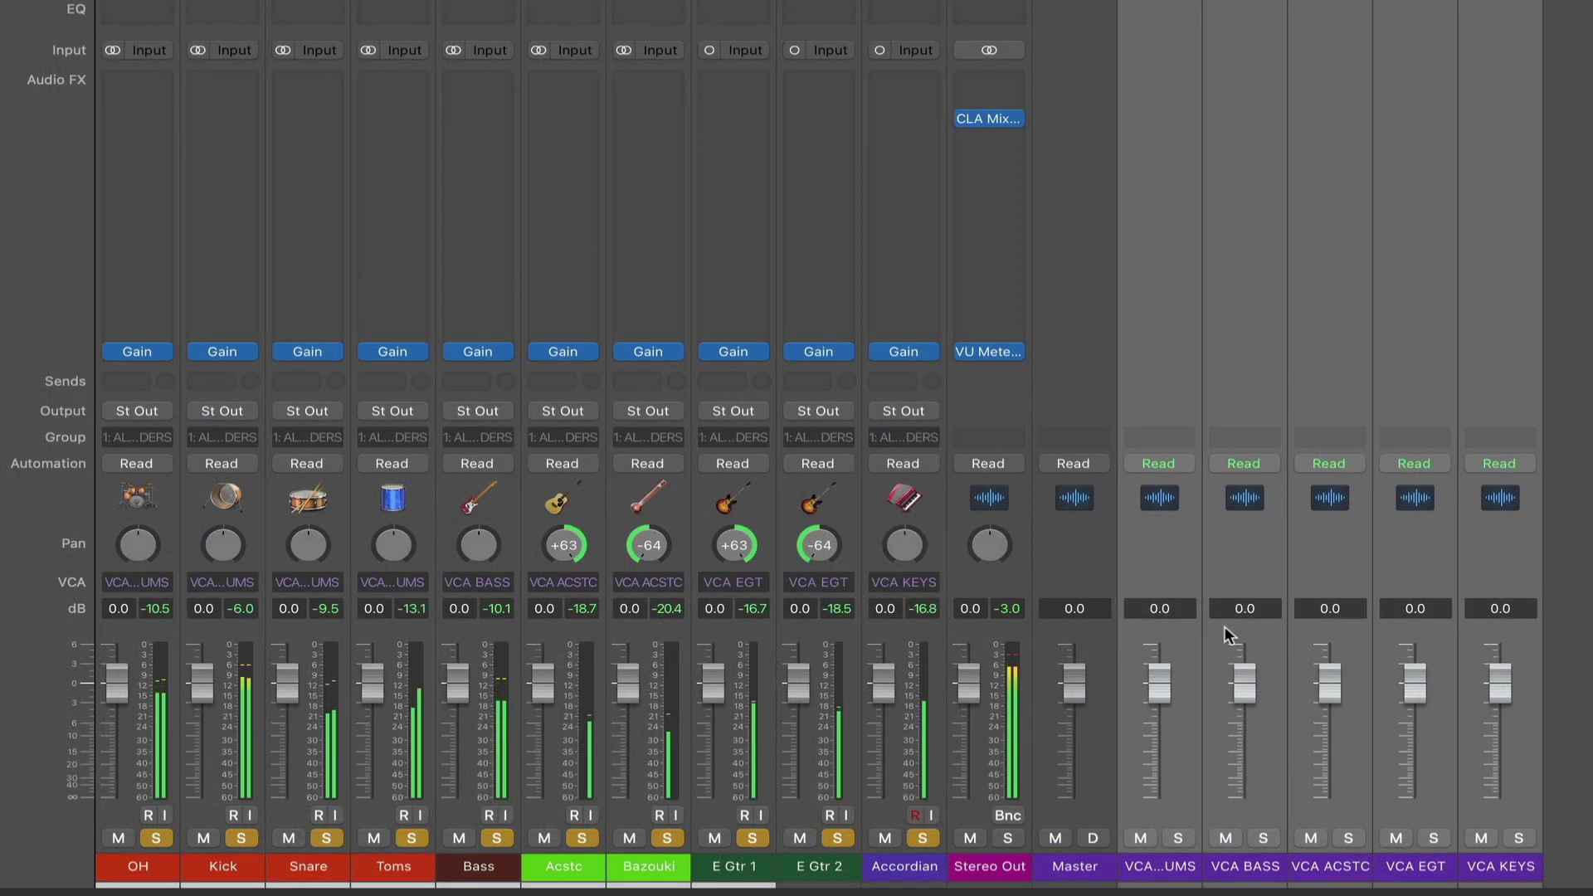
Trim the five VCAs, assign all tracks to Group 1 ALL FADERS, and lower them together to -2.0 dB.
left_click_drag(1159, 682, 1160, 707)
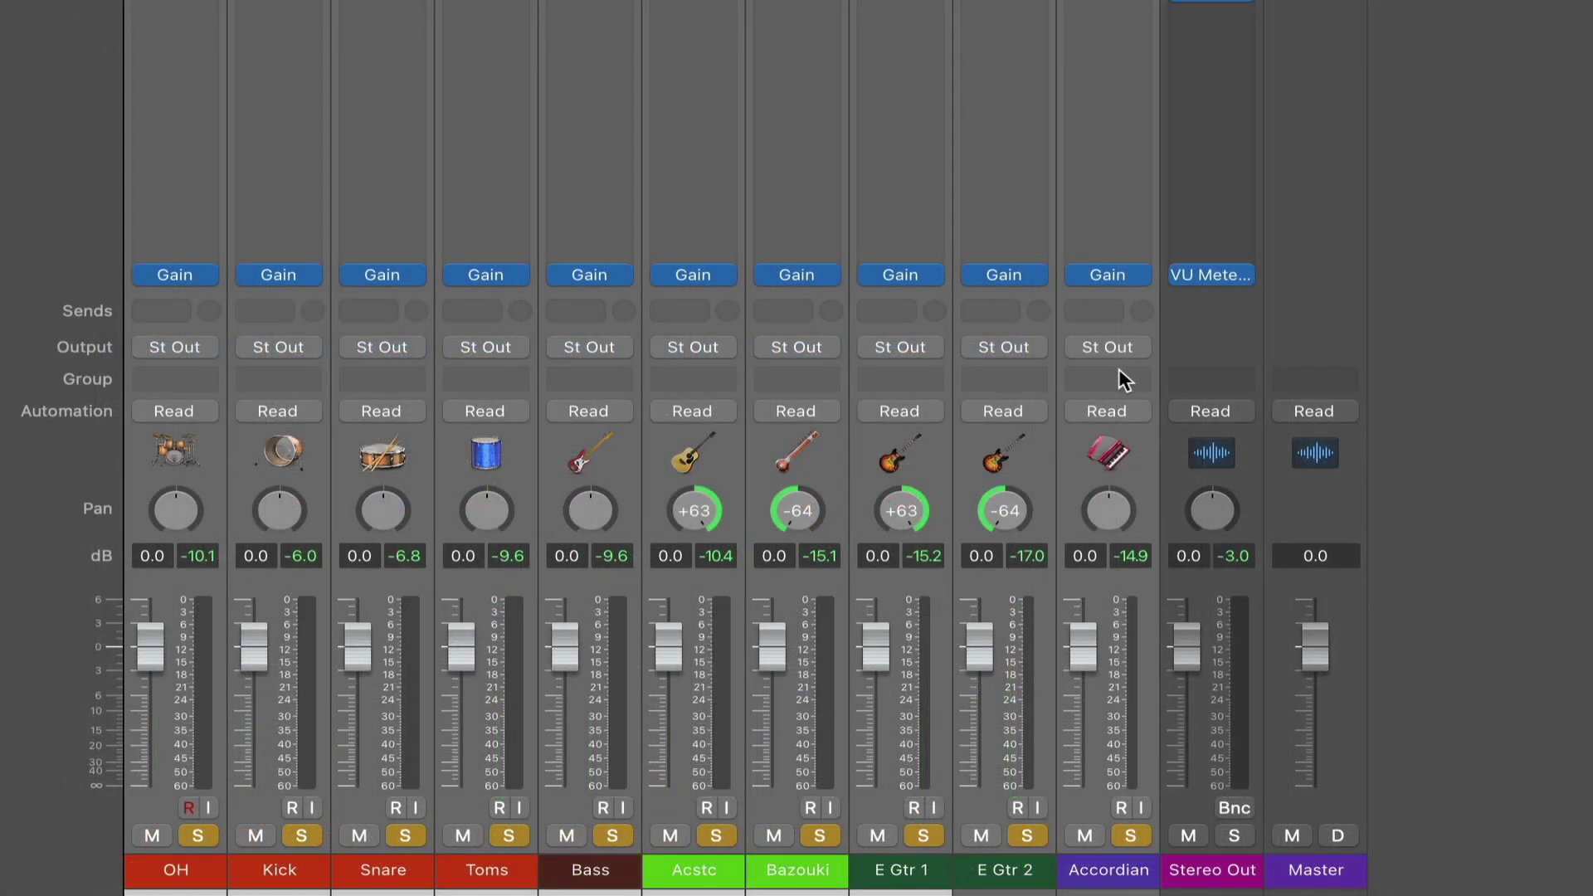
left_click(1120, 373)
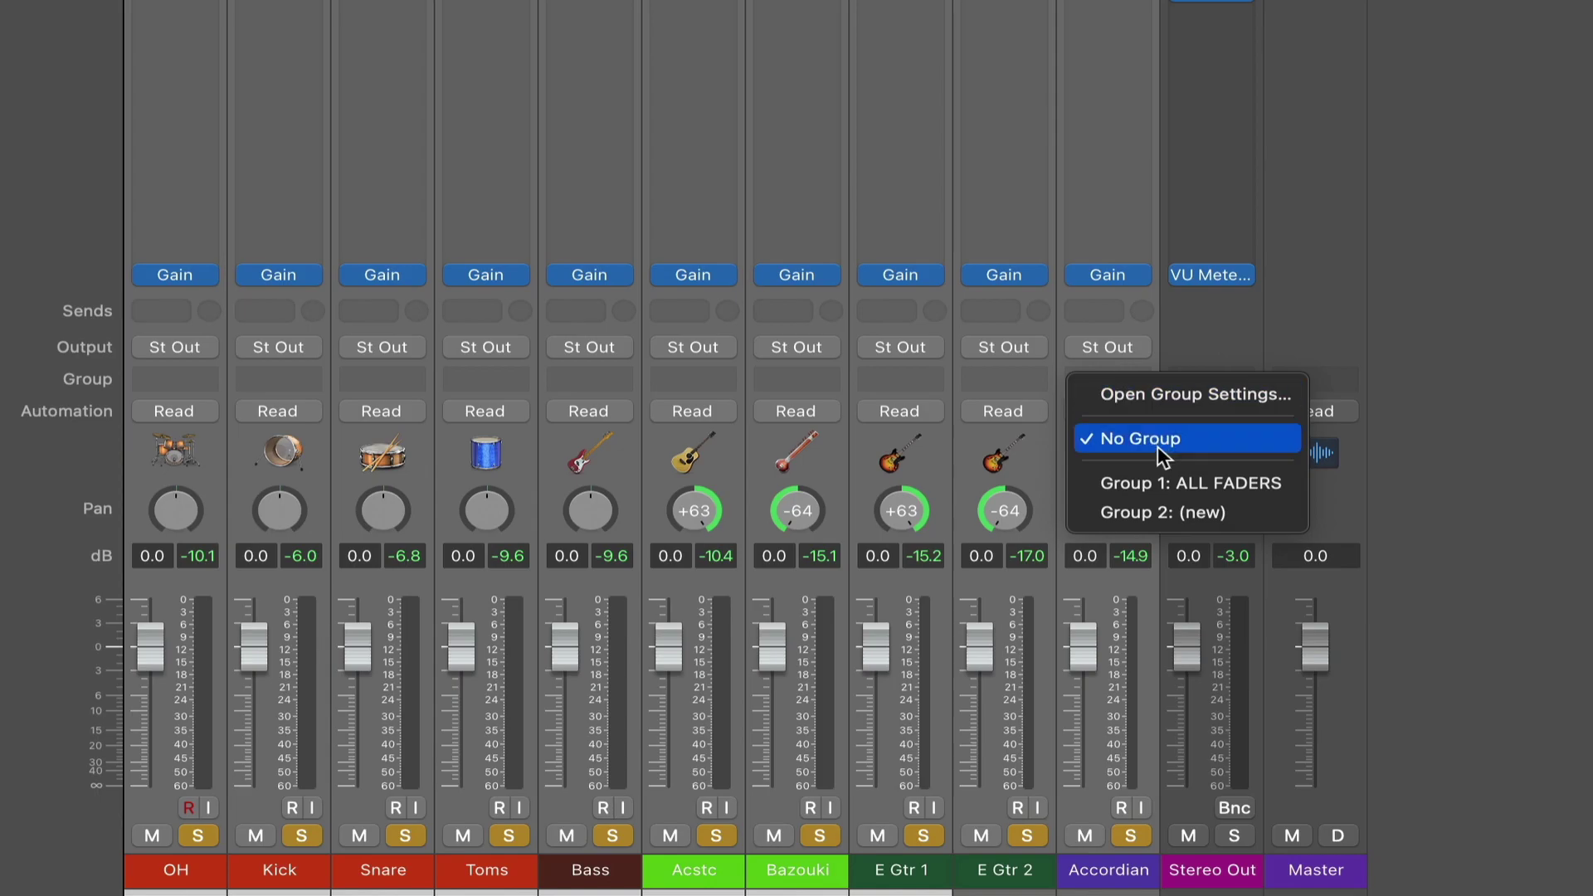
left_click(1176, 486)
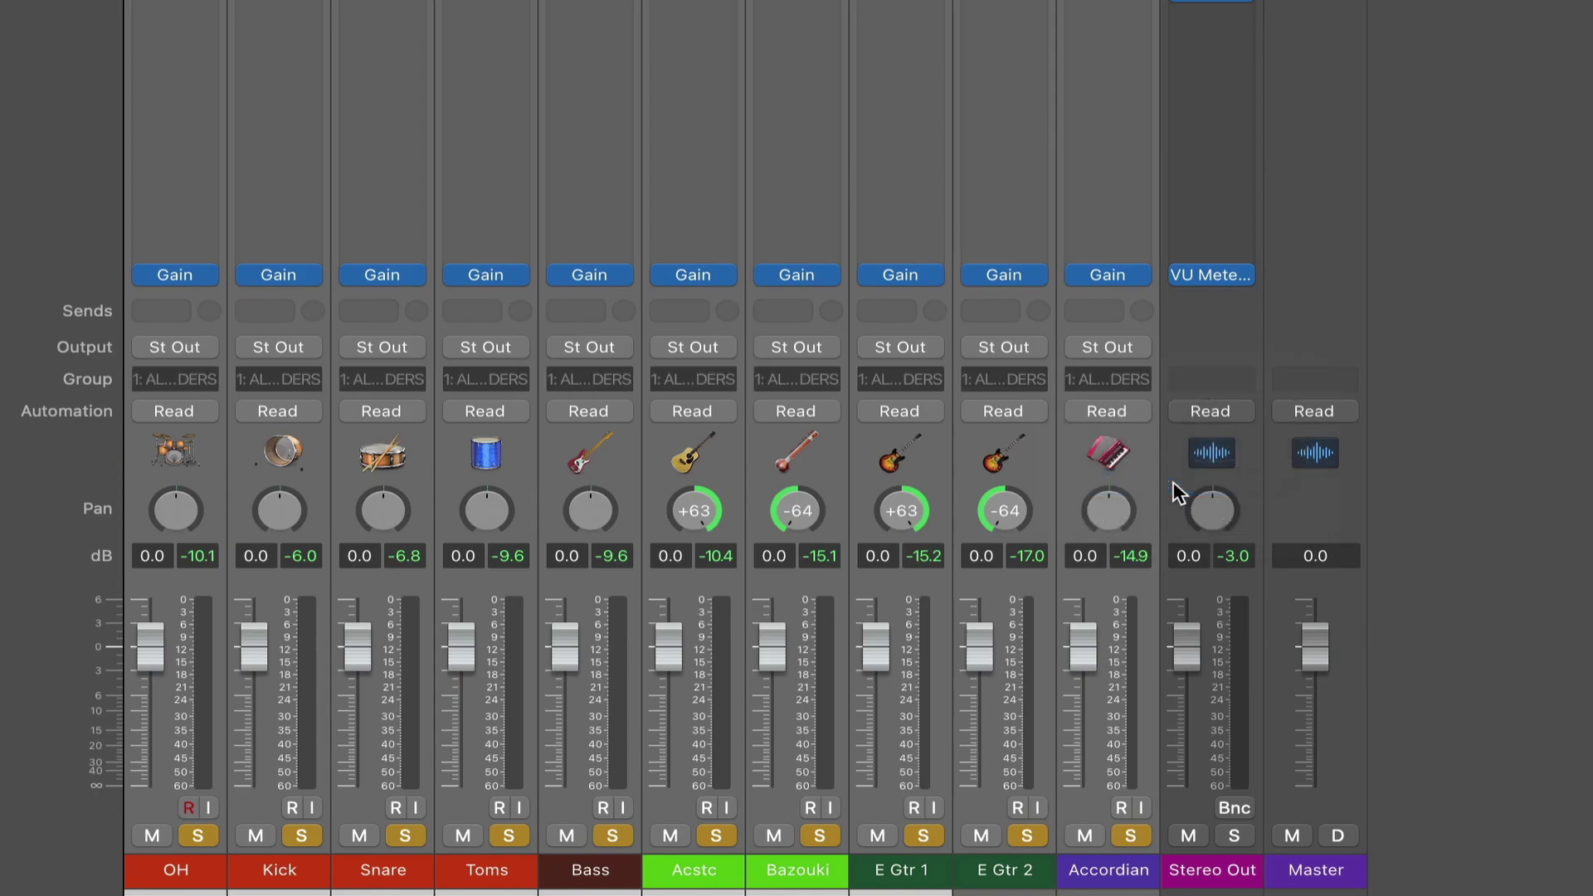
left_click(1130, 380)
left_click(1202, 306)
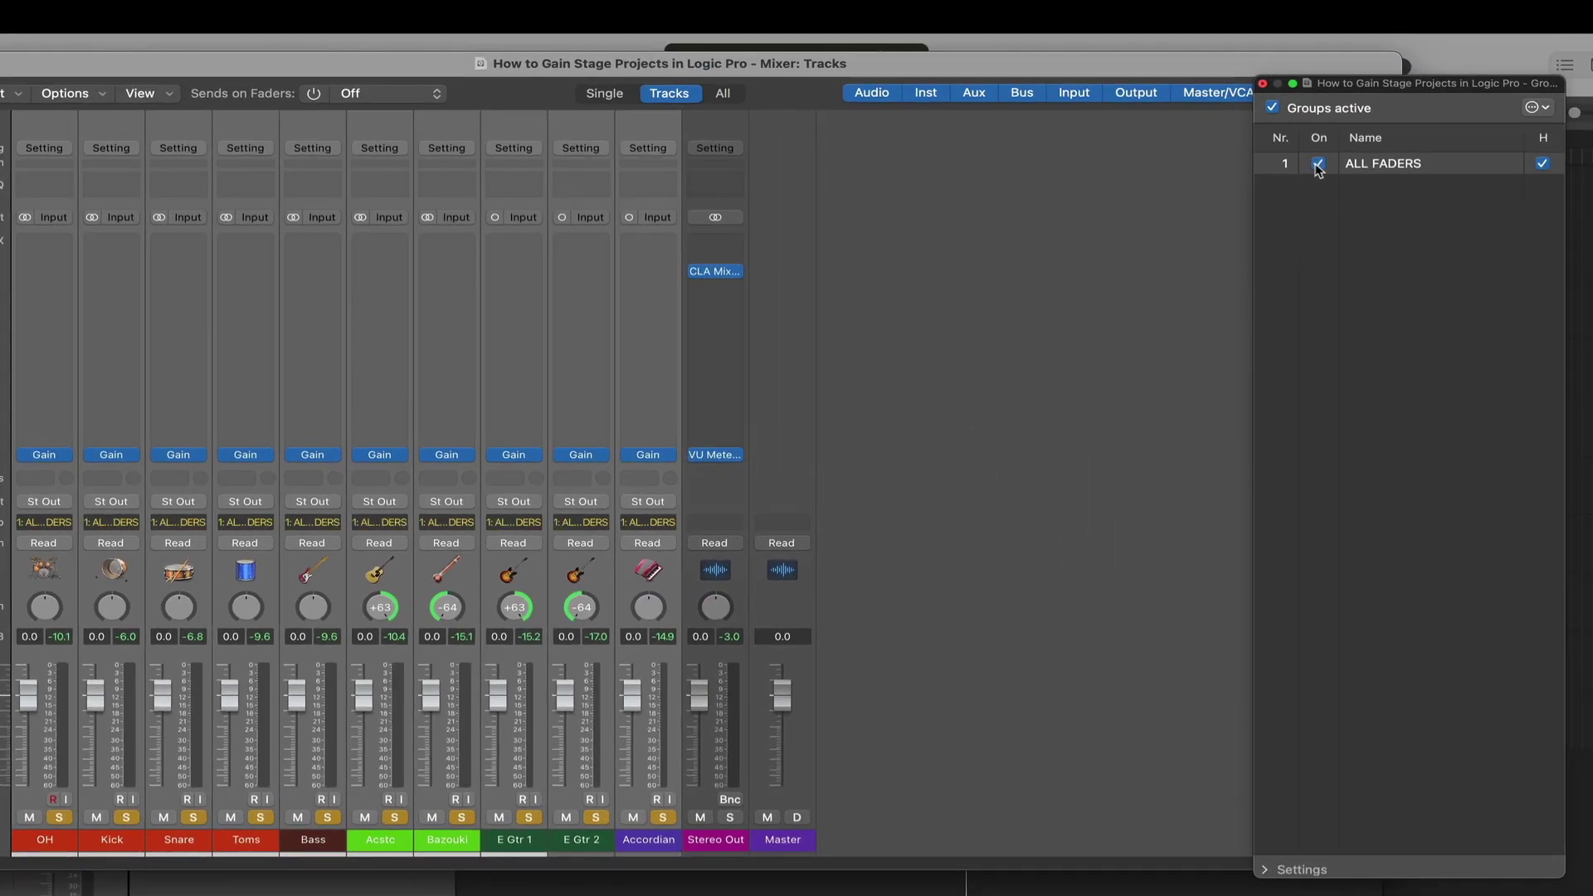
left_click_drag(631, 693, 632, 706)
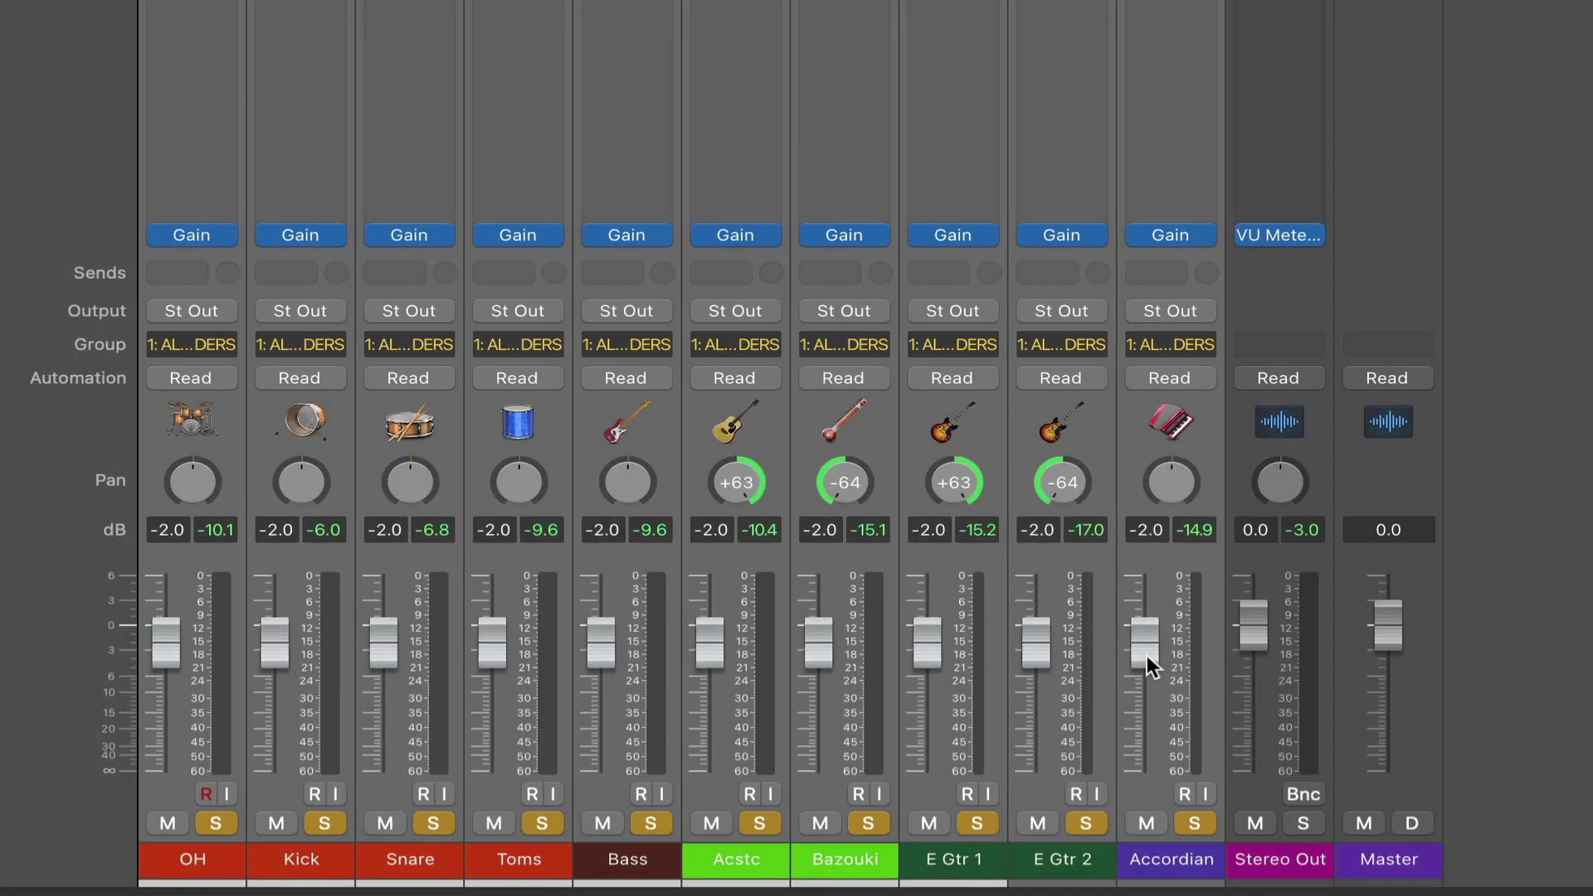